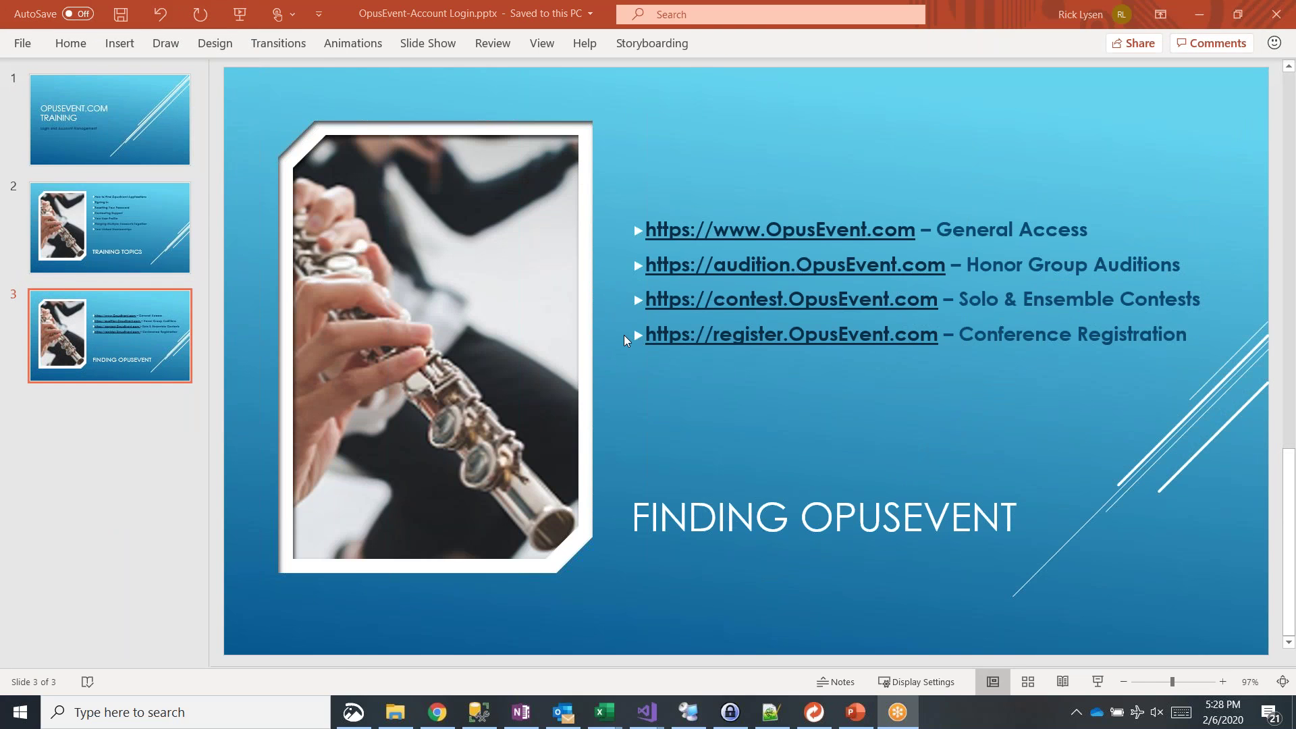
Step: Switch from the PowerPoint training deck to Chrome's blank new tab window
key(alt+Tab)
key(Tab)
key(Tab)
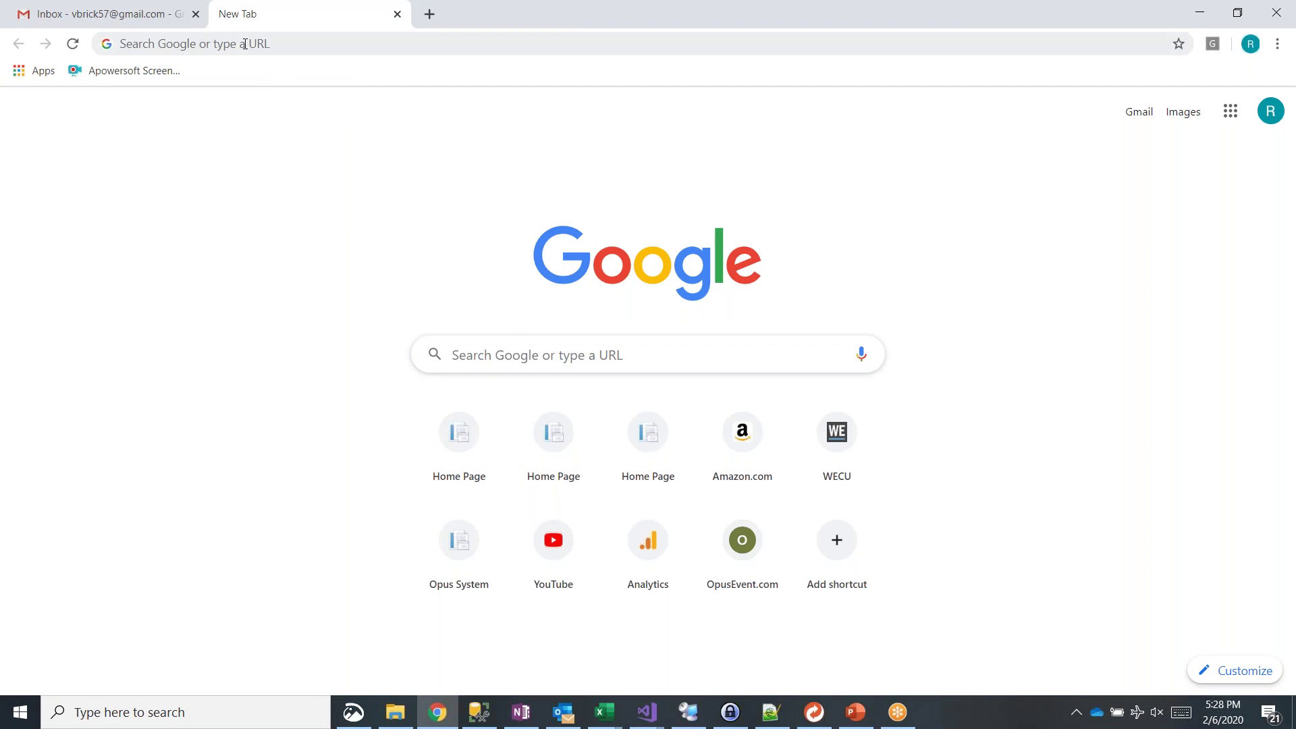
click(245, 44)
text(ww)
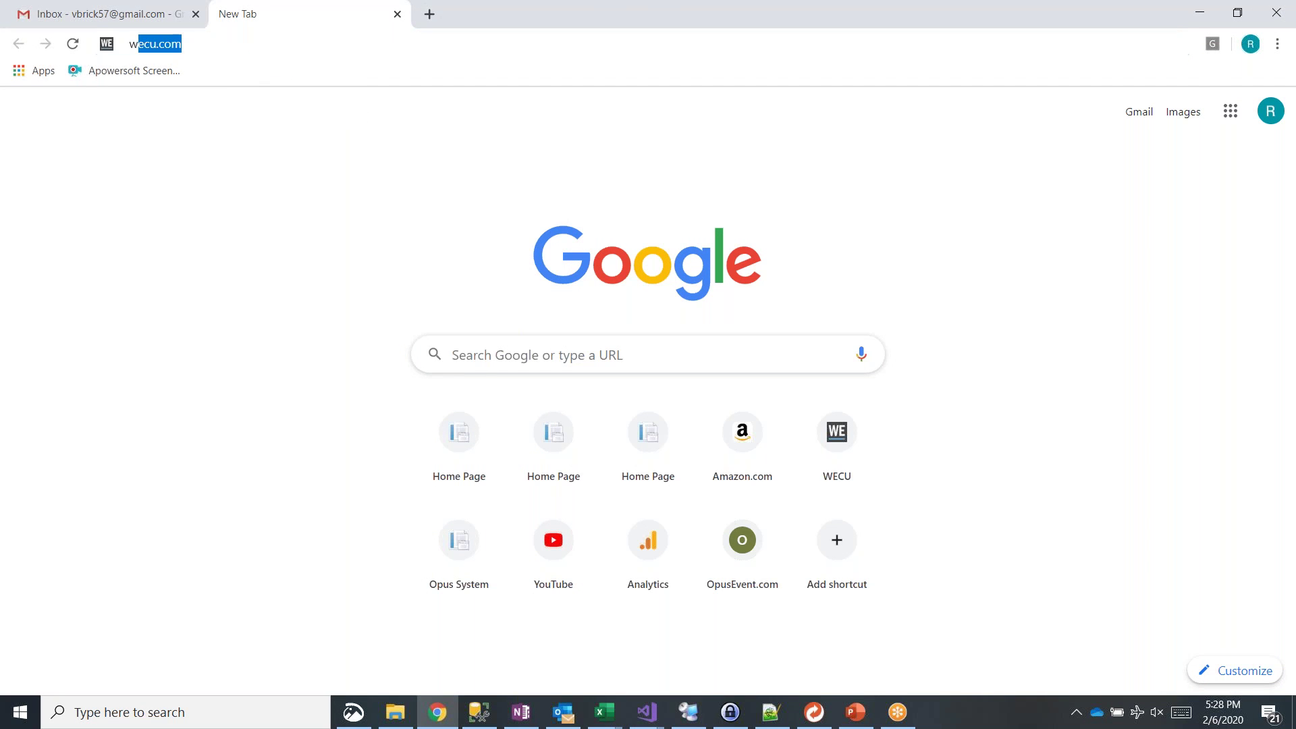
text(w.opusevent)
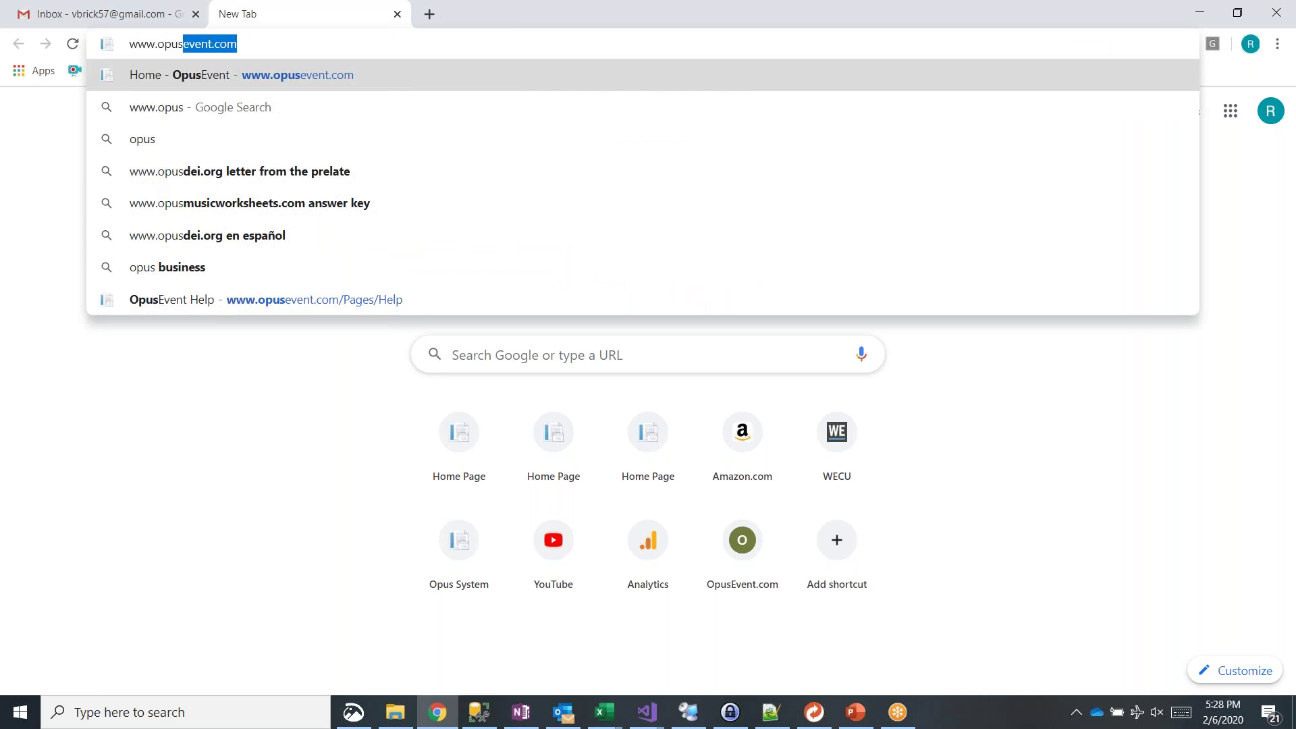
key(Return)
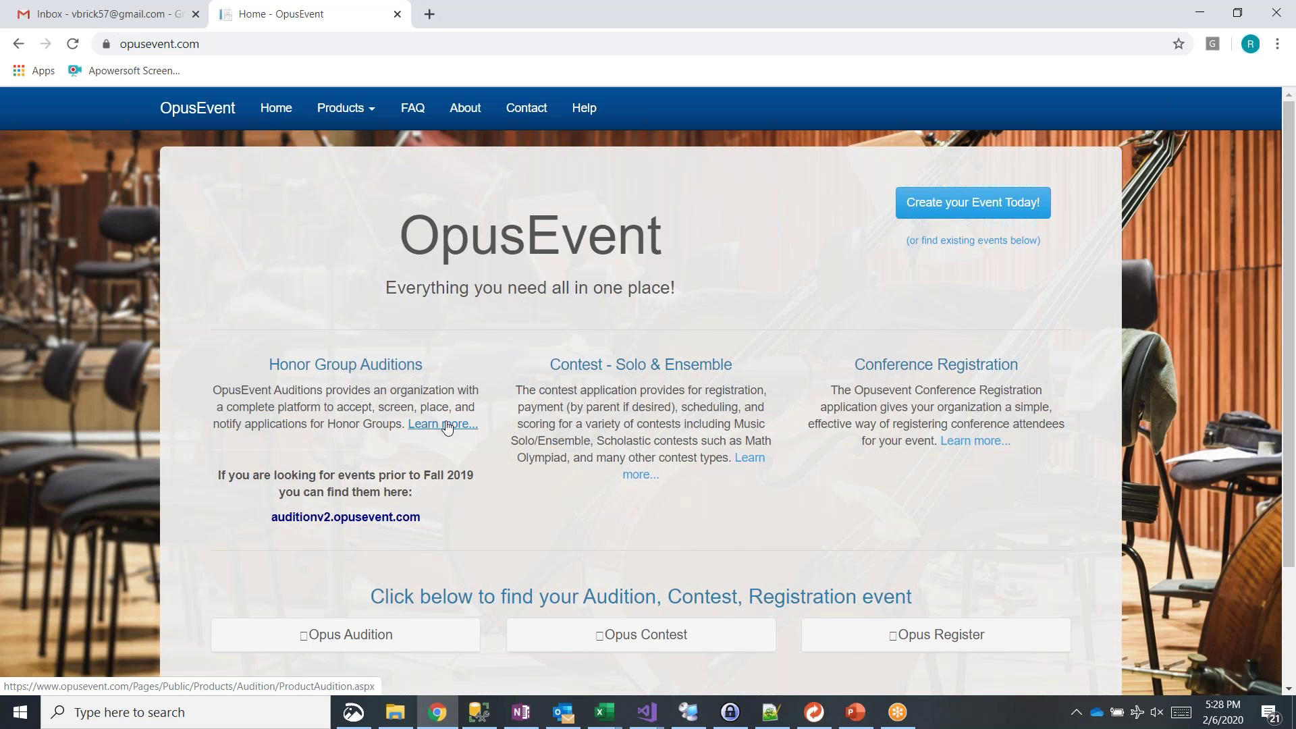
Step: Look over the Honor Group Auditions features page via its Learn more link
click(446, 425)
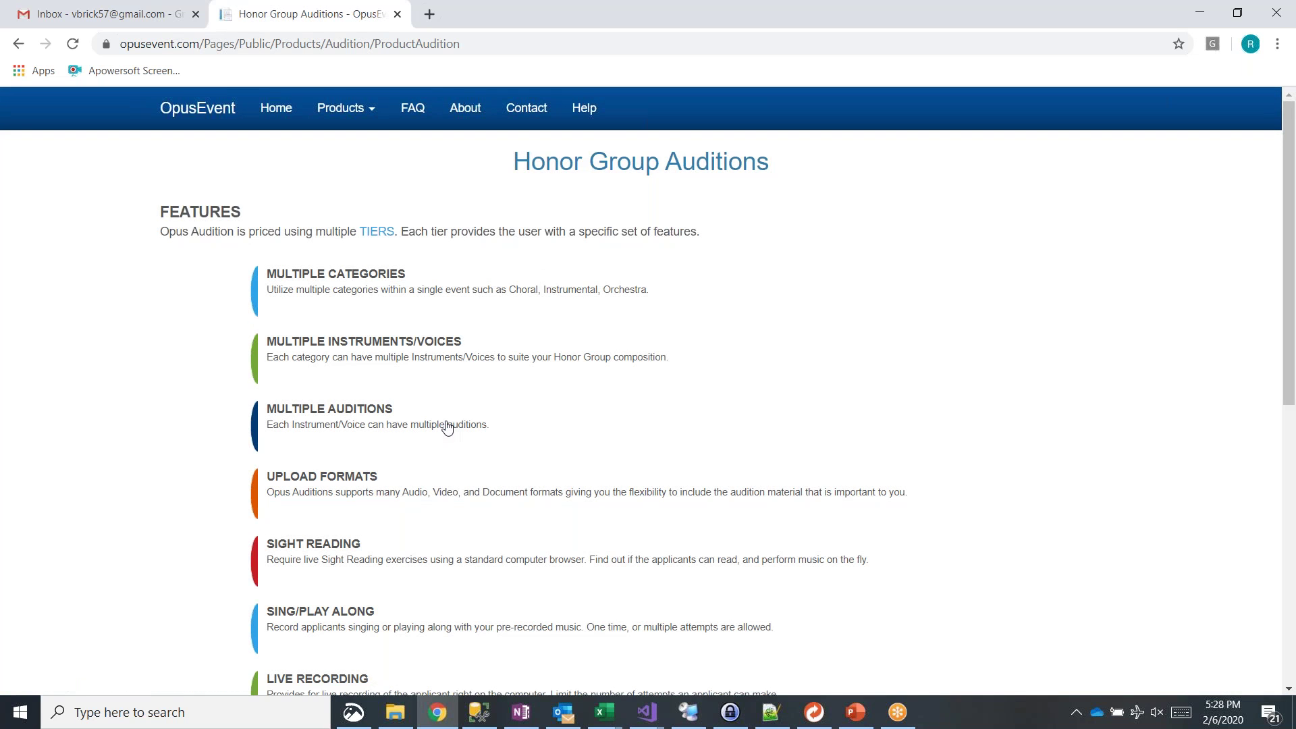
scroll(419, 330, down, 6)
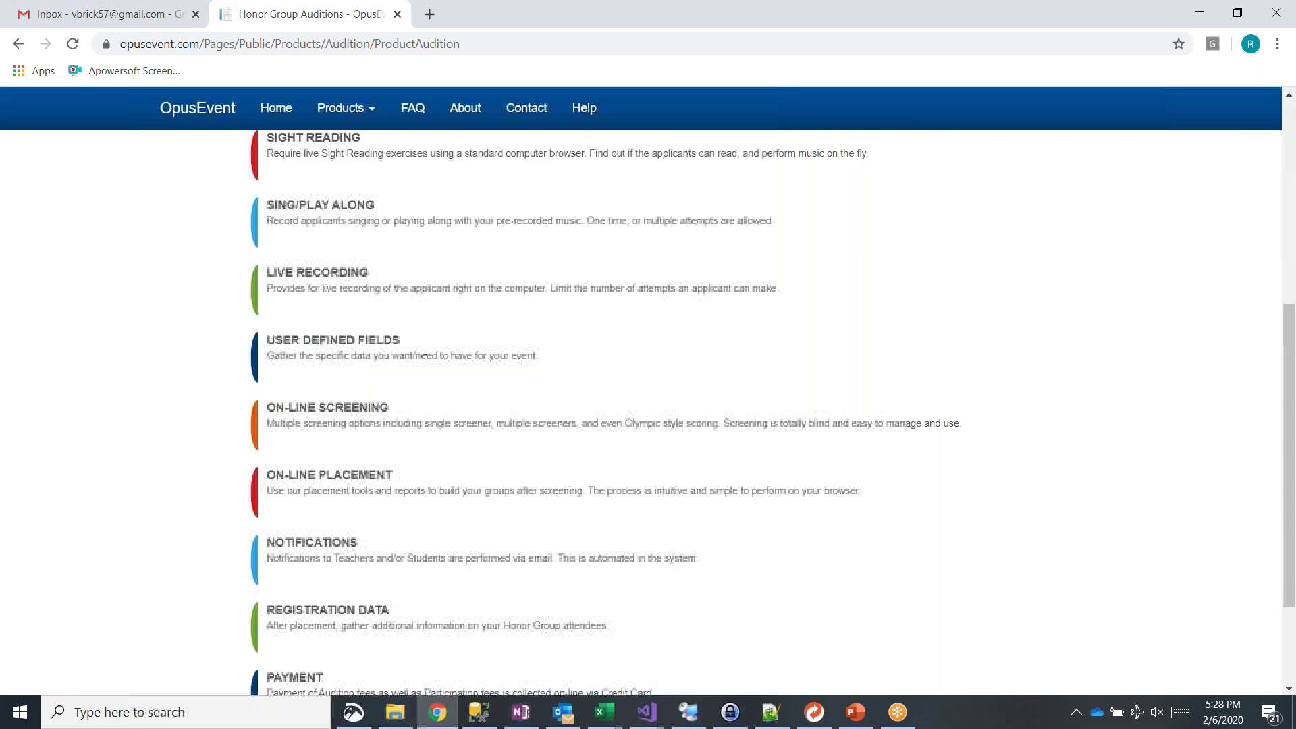
scroll(640, 412, up, 6)
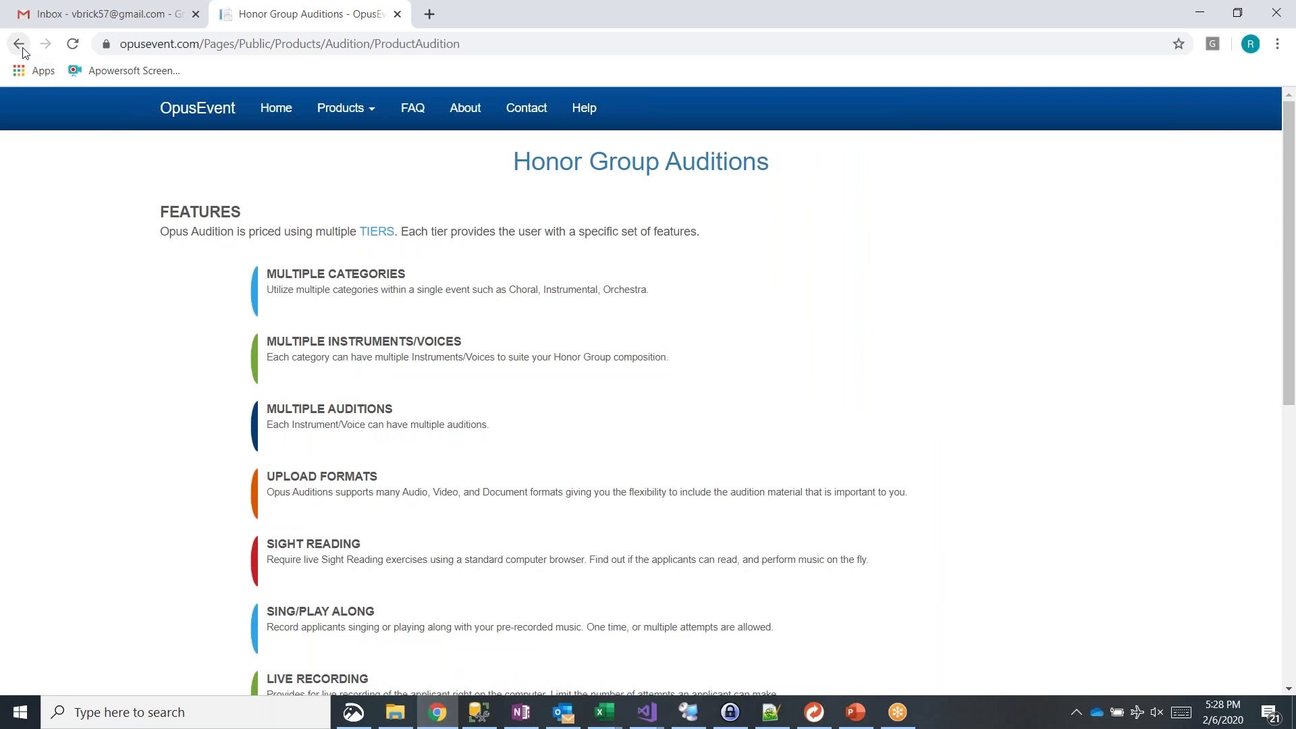
Step: Back on the home page, list the Honor Group audition events and open the Audition site
click(275, 108)
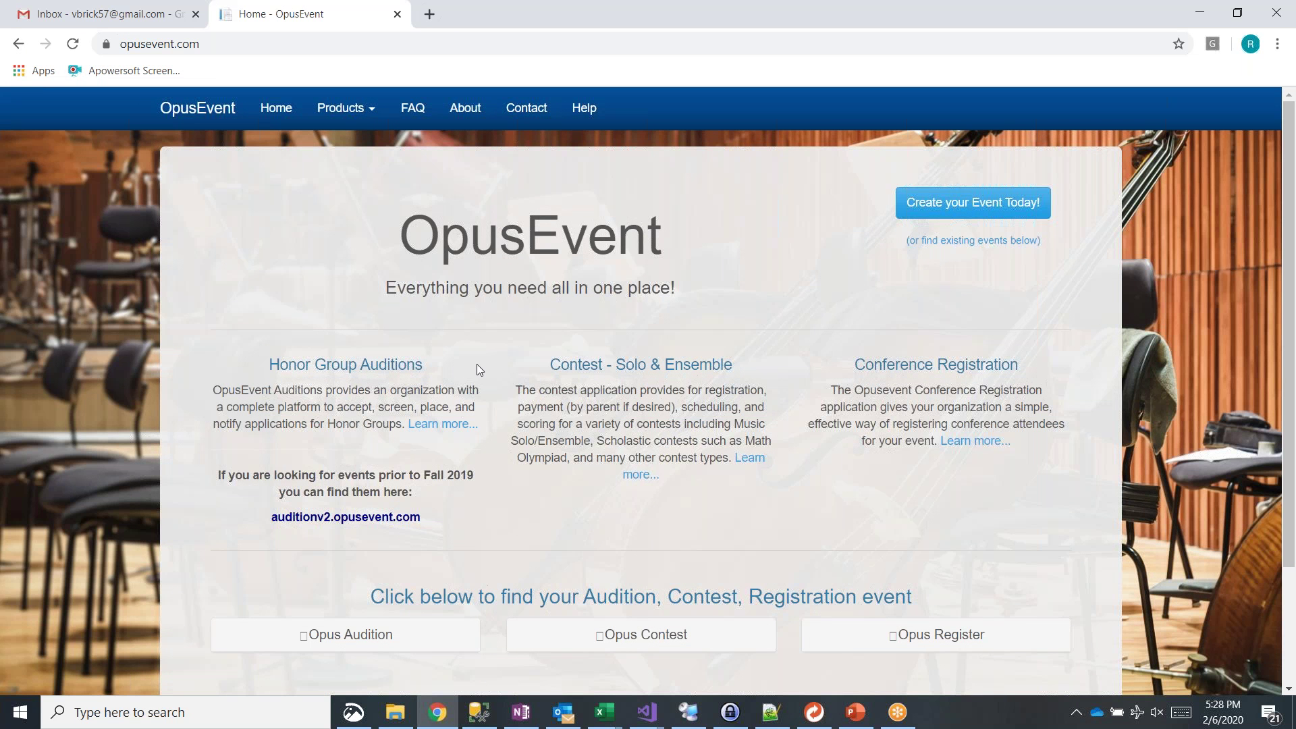
scroll(478, 368, down, 3)
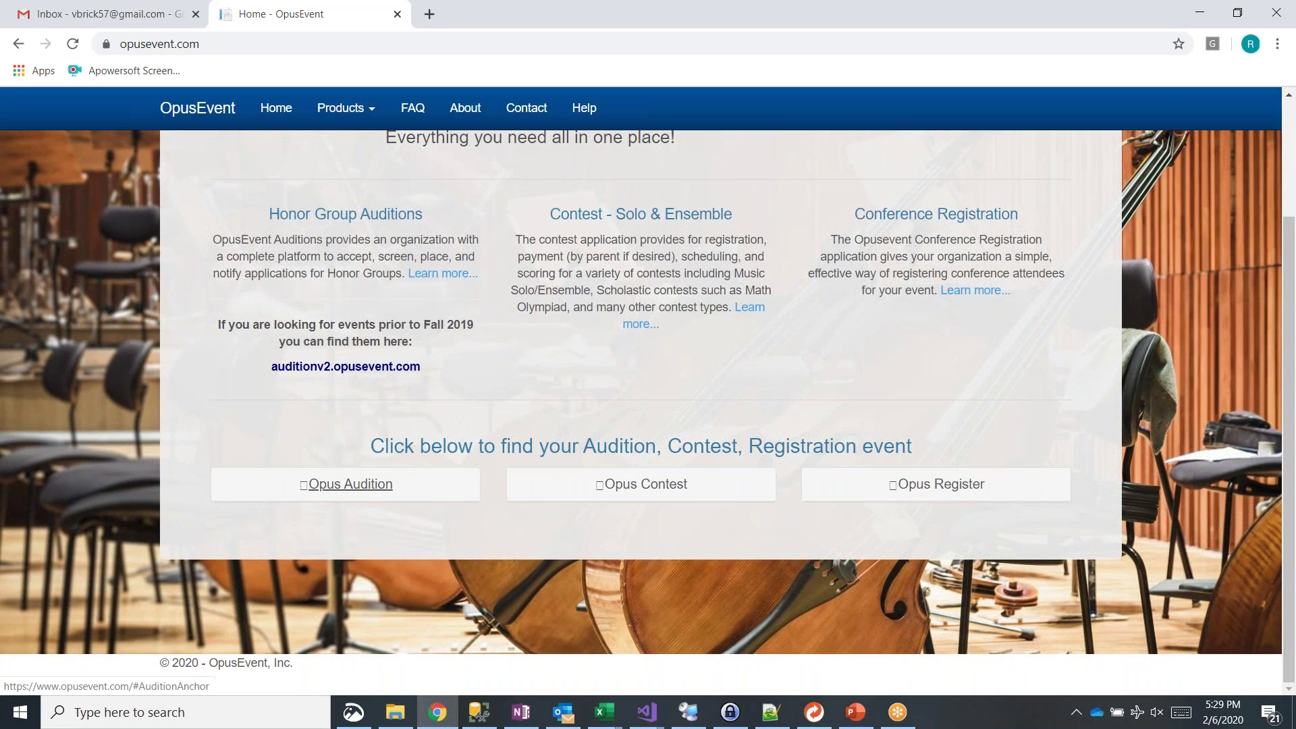
click(350, 484)
scroll(391, 498, down, 3)
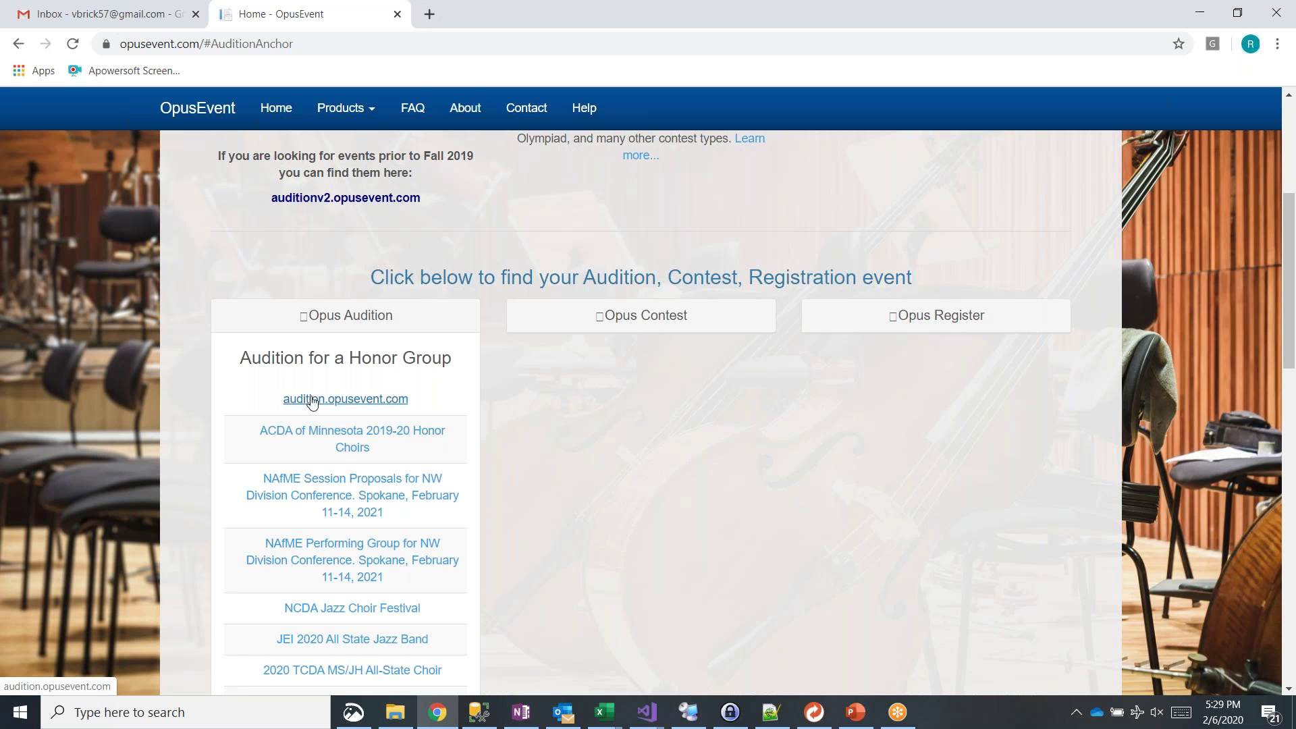
click(376, 402)
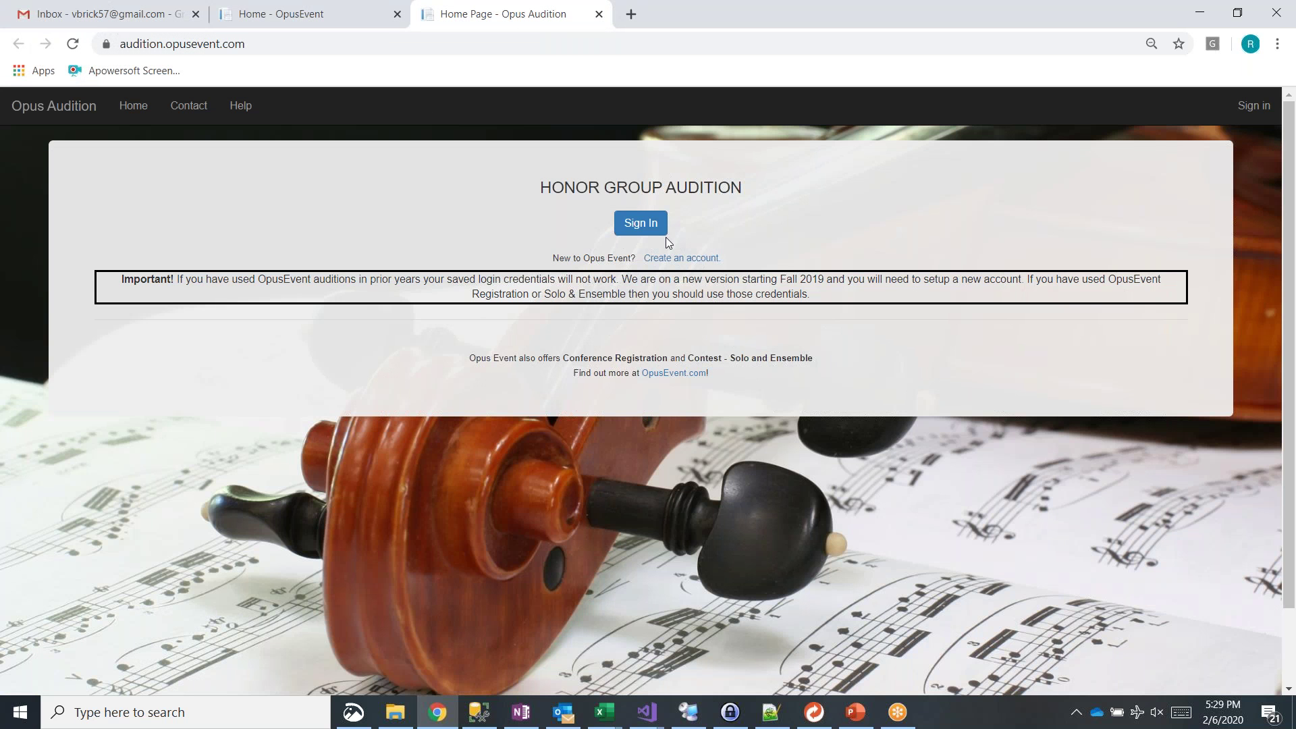
Step: From the home page tab, open the Opus Contest site in a new tab
click(308, 20)
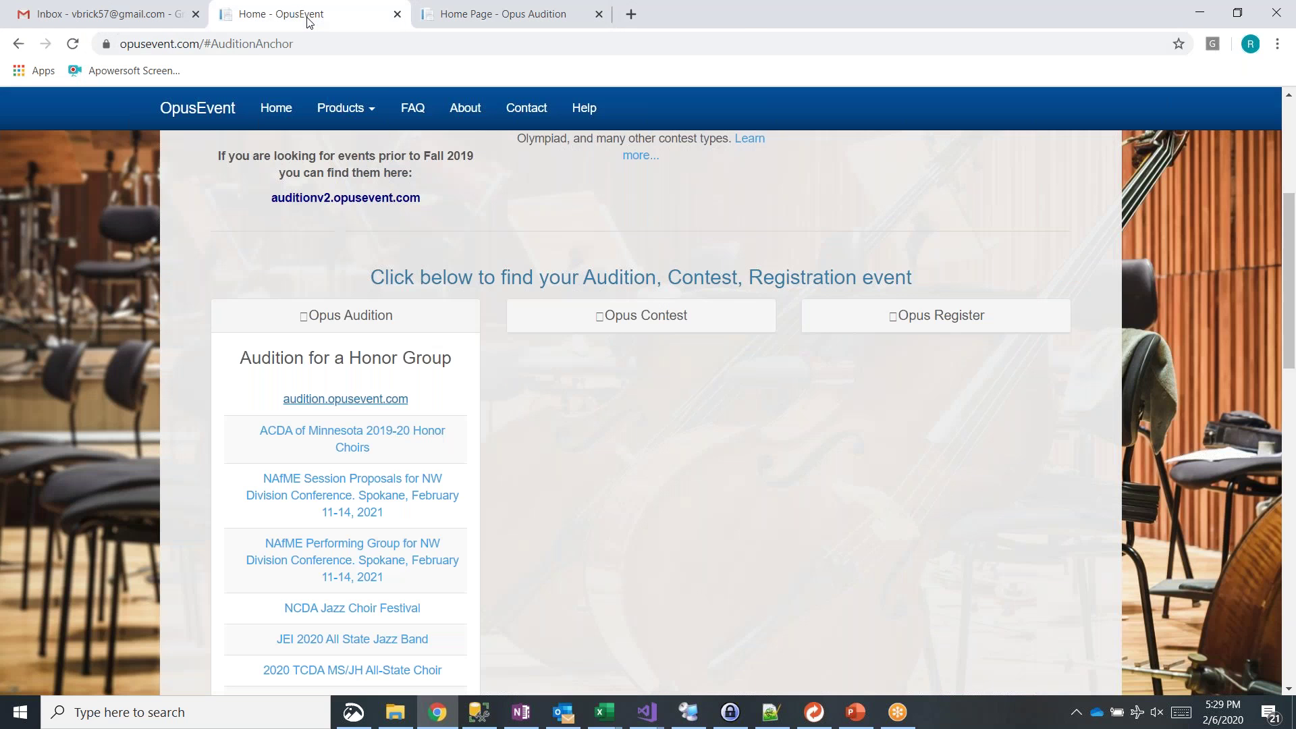
click(685, 322)
scroll(687, 327, up, 3)
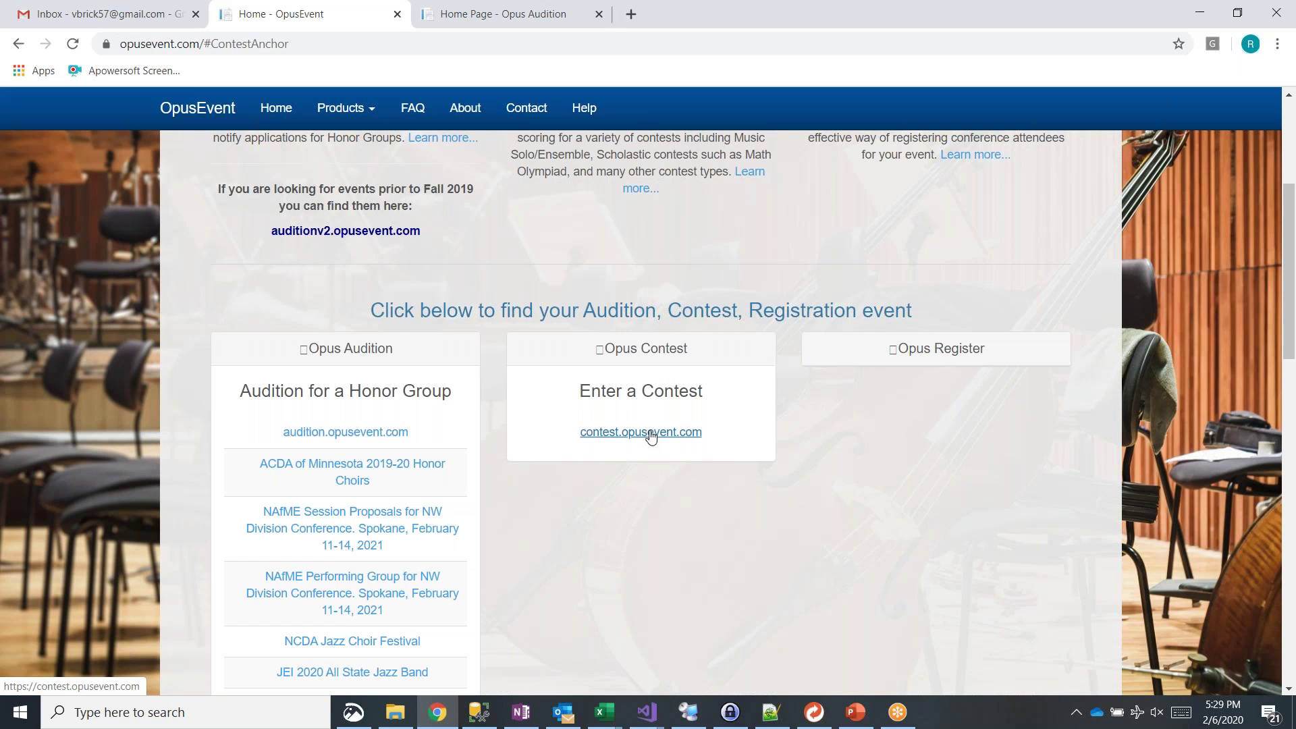
click(651, 436)
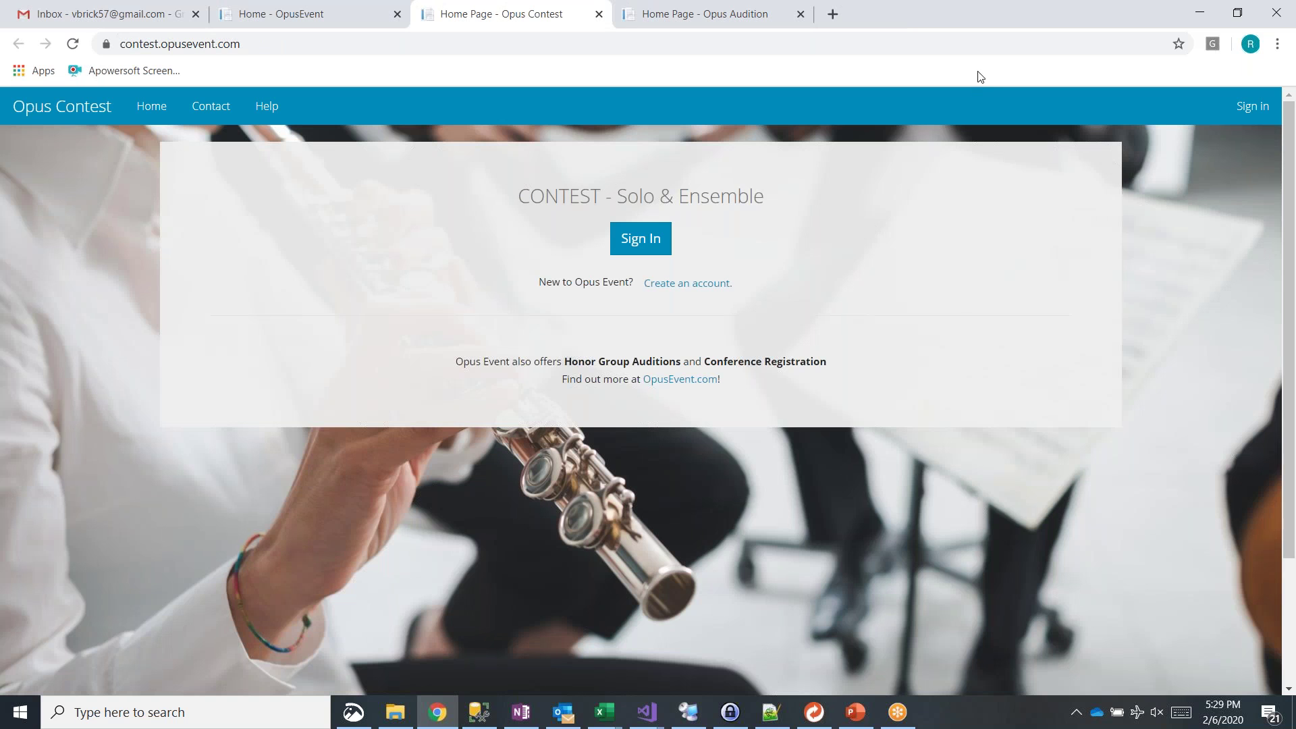
Step: Un-maximize Chrome, move it up-left, minimize the presentation, and enlarge the browser window
double_click(992, 6)
drag(1023, 87, 930, 35)
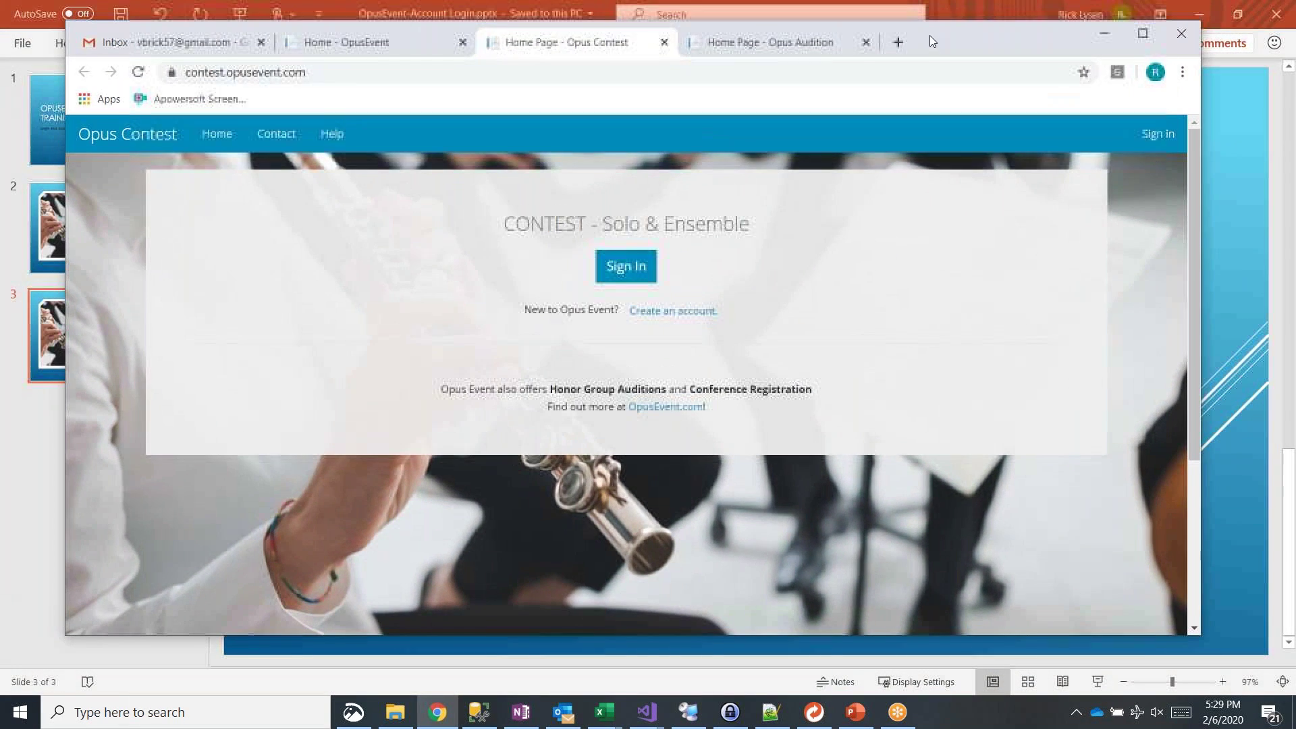
click(1201, 22)
click(1202, 22)
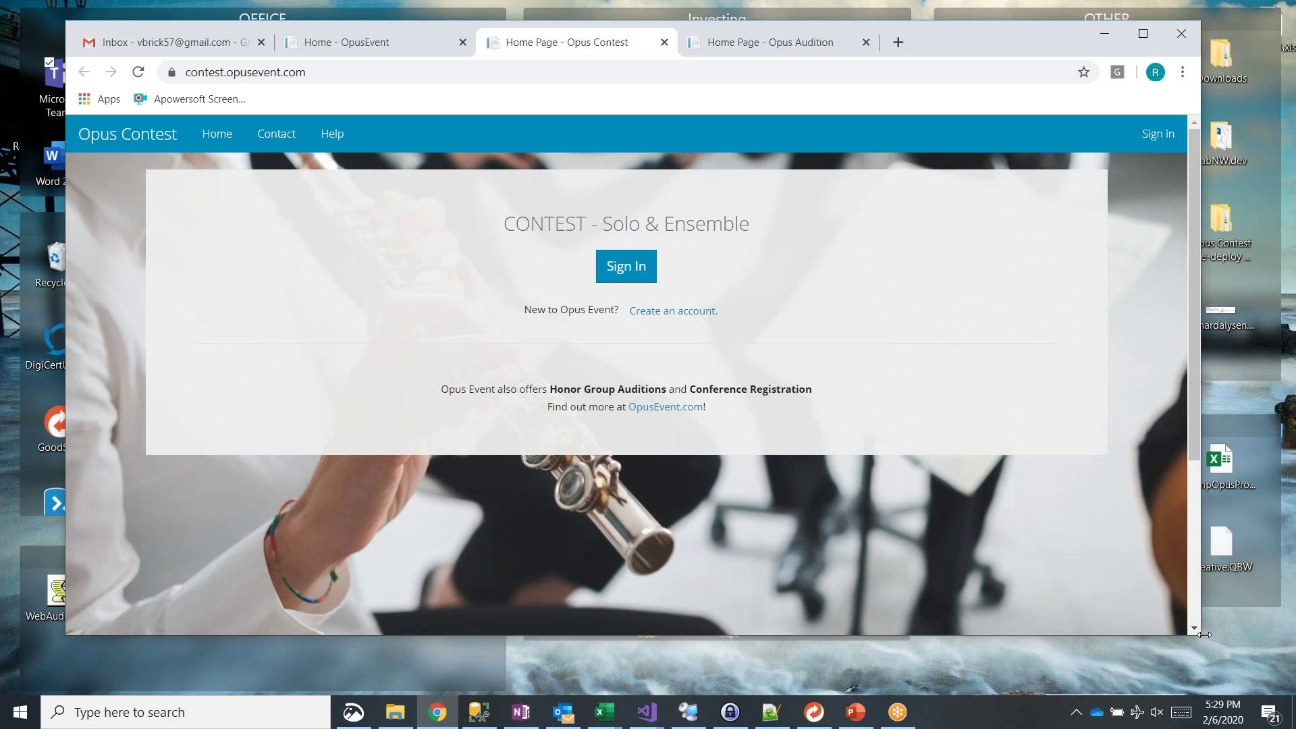
drag(1205, 634, 1277, 676)
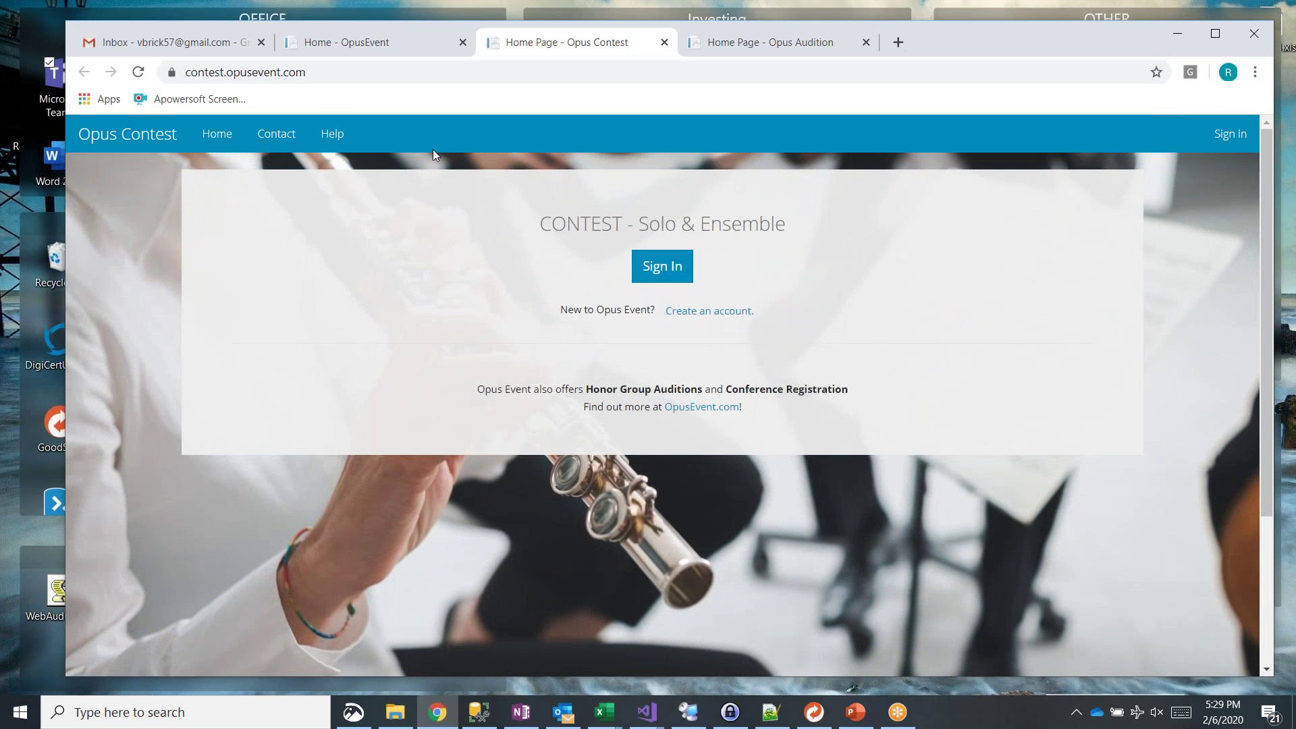
Step: From the home page tab, open the Conference Registration site in a new tab
click(348, 46)
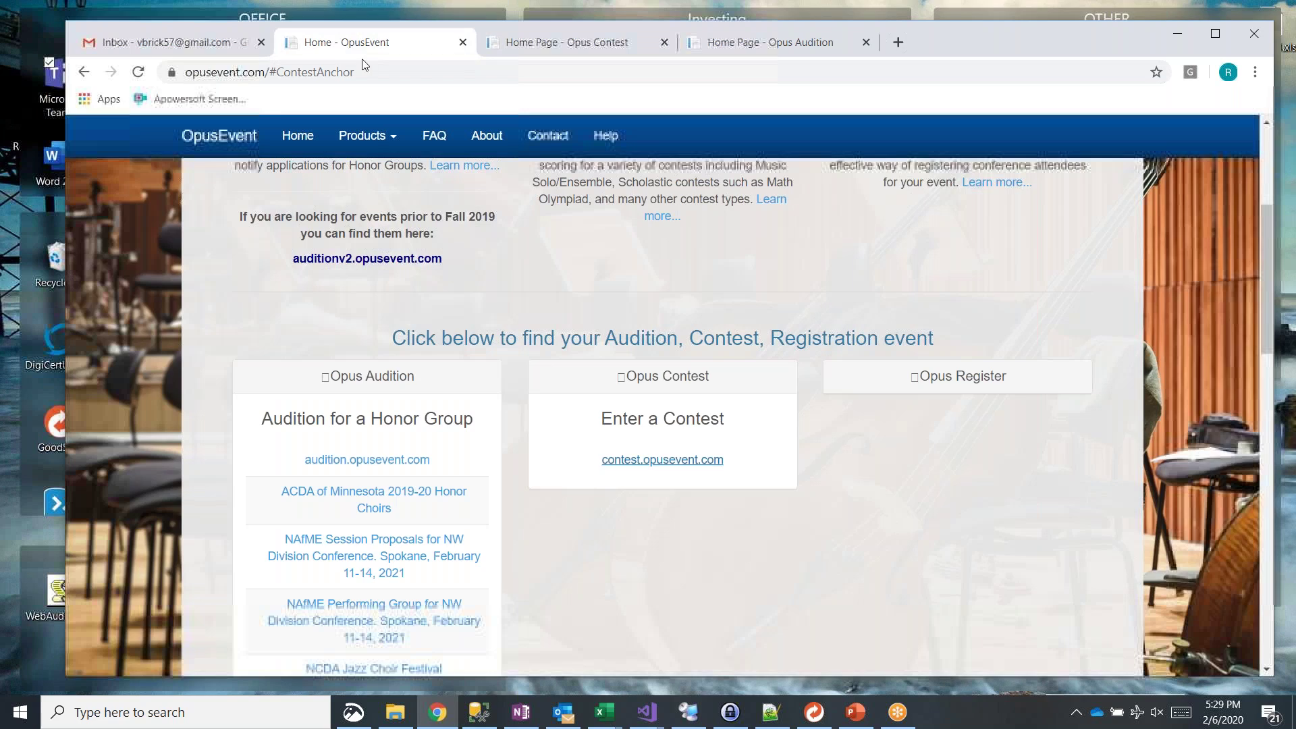
click(938, 376)
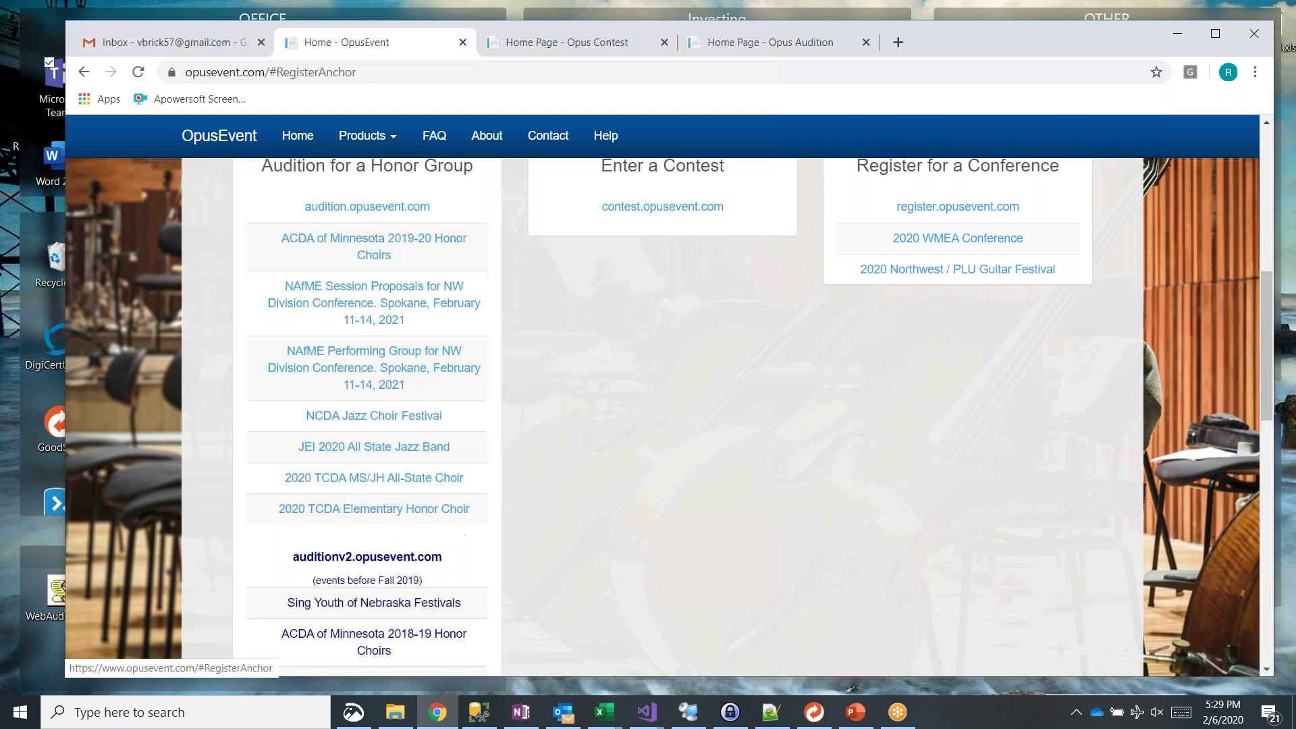
scroll(992, 312, up, 3)
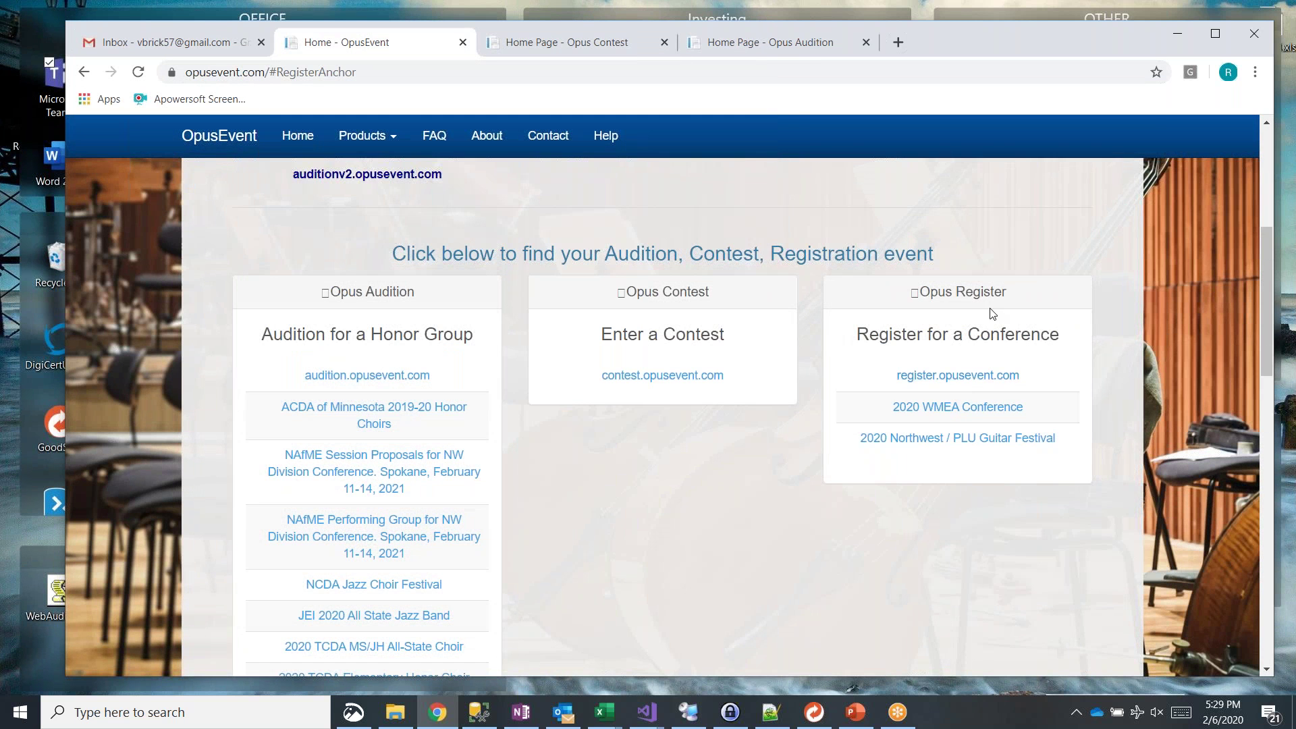
click(956, 375)
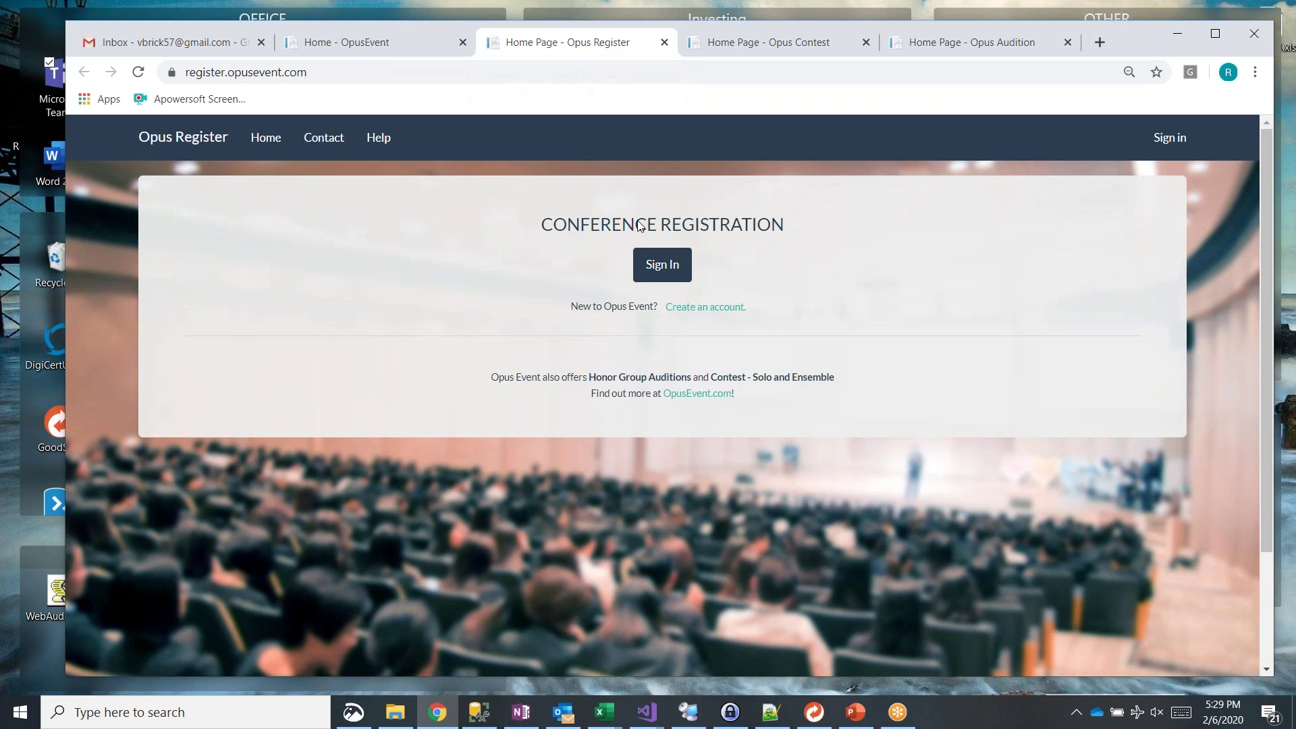
Step: View the Contest and Audition sites, close the Register, Contest and Audition tabs, and open a blank tab
click(739, 43)
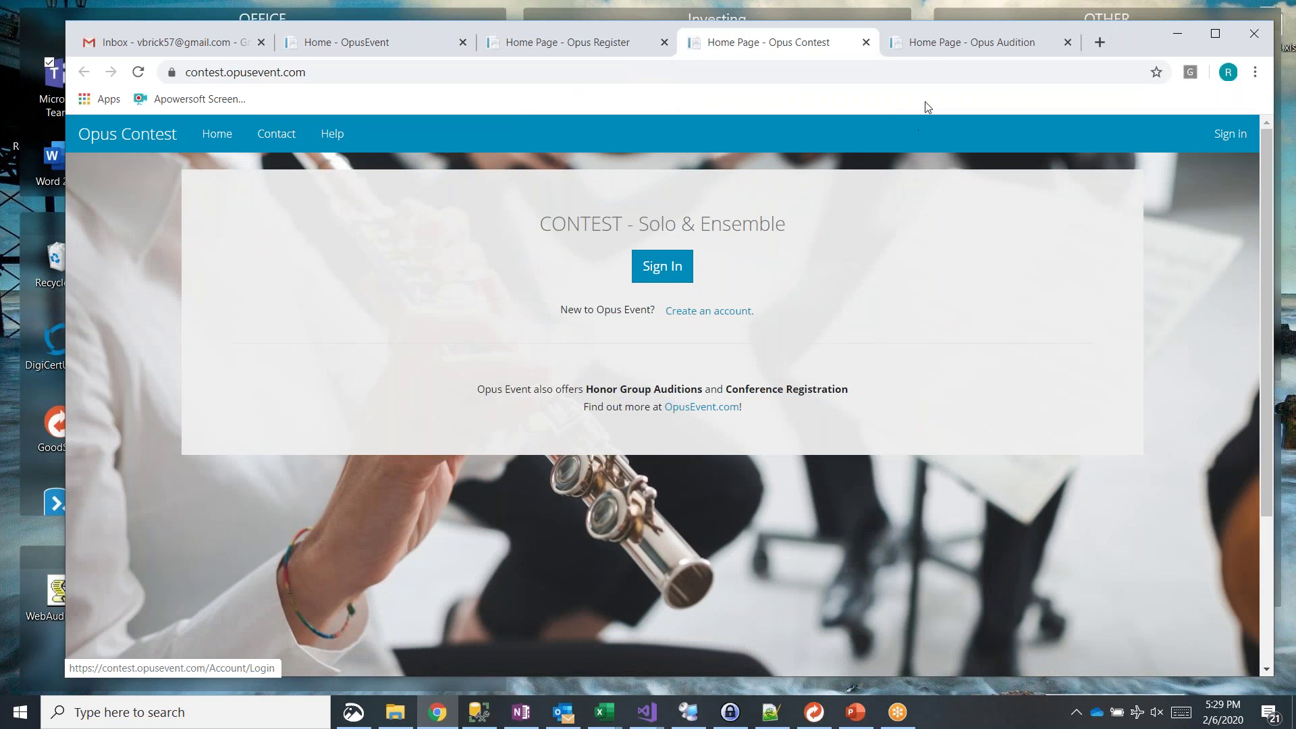
click(940, 48)
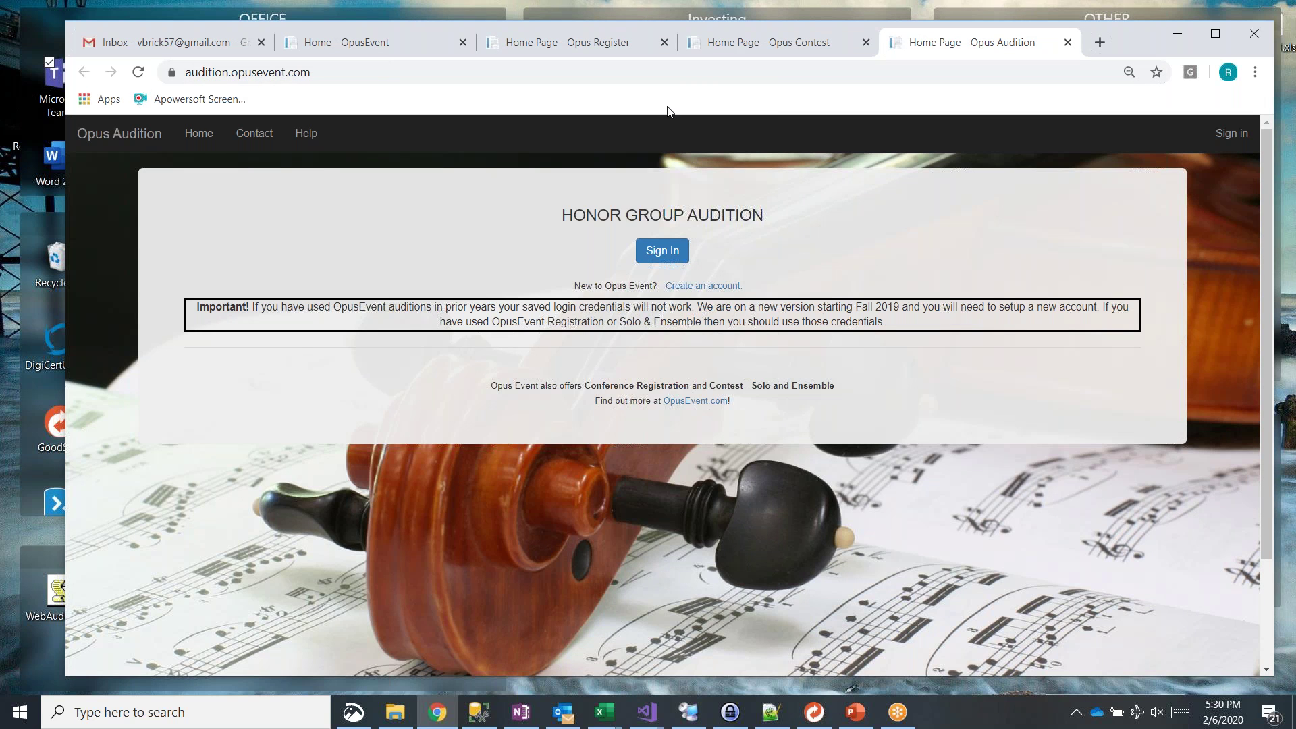
click(671, 42)
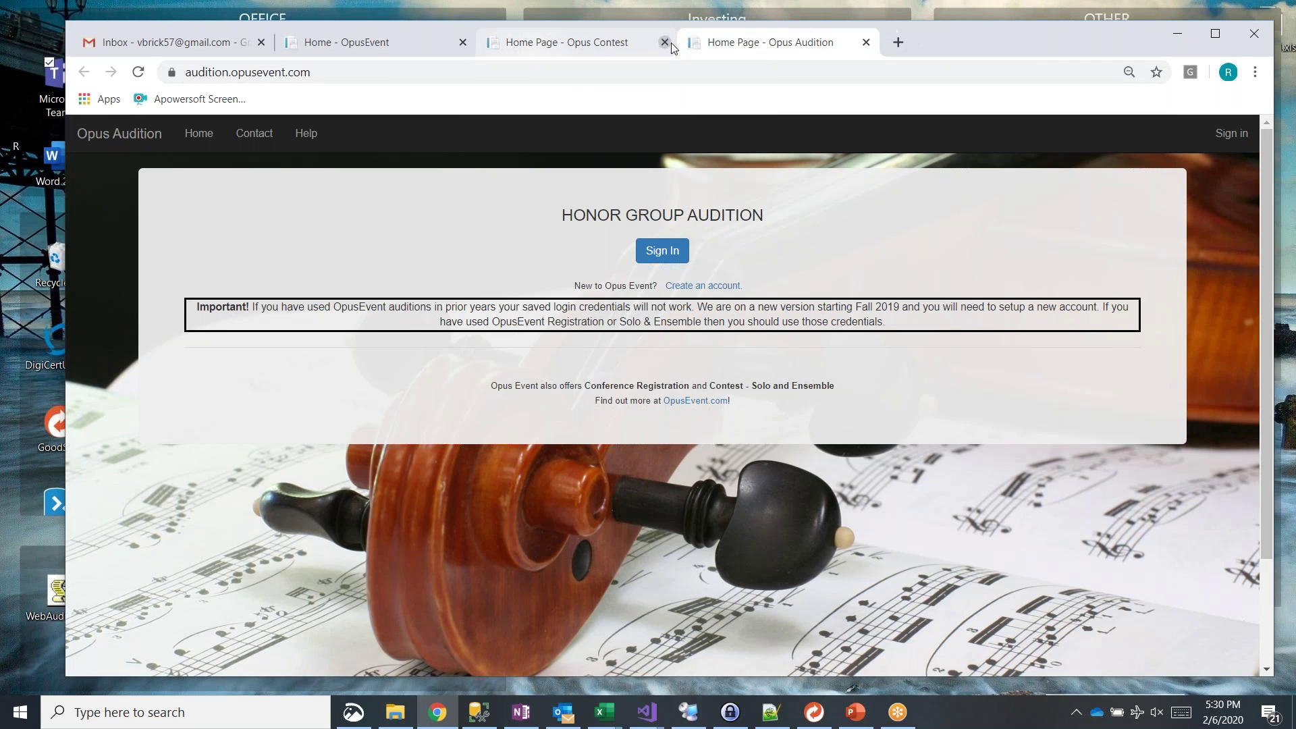
click(671, 42)
click(668, 42)
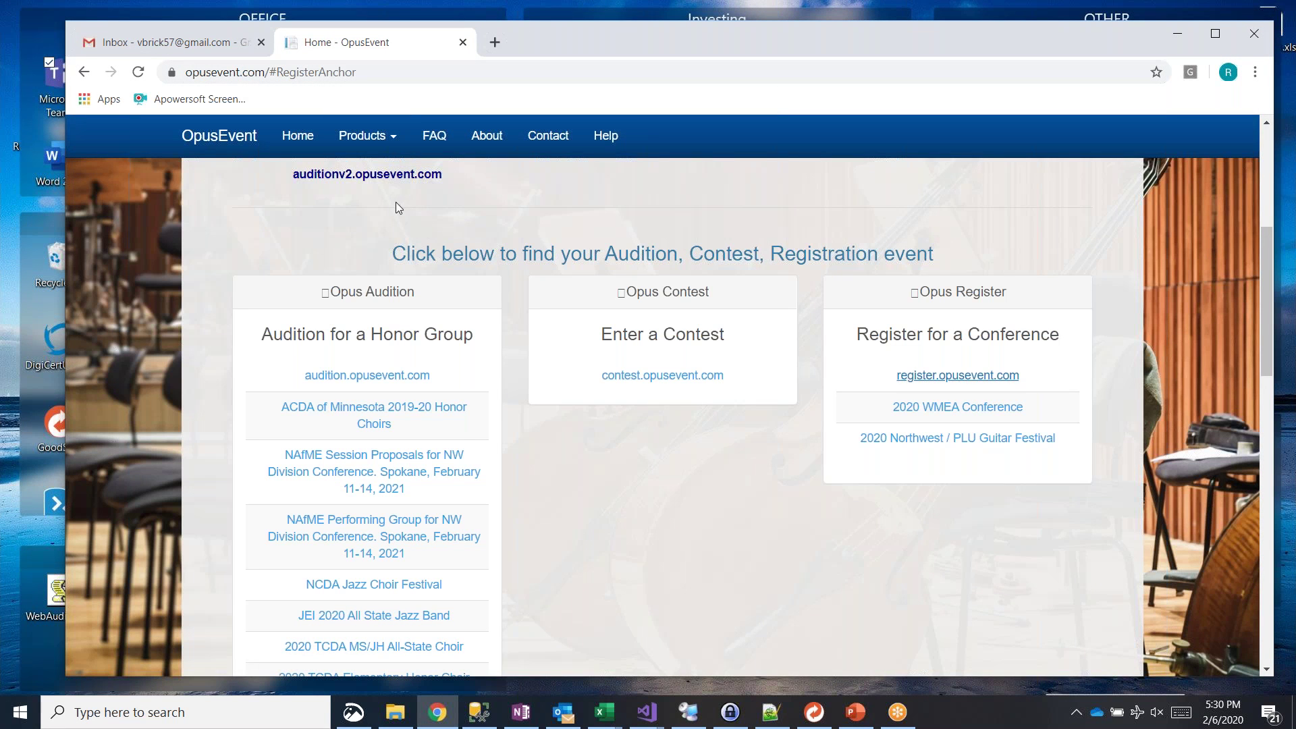
scroll(396, 201, up, 5)
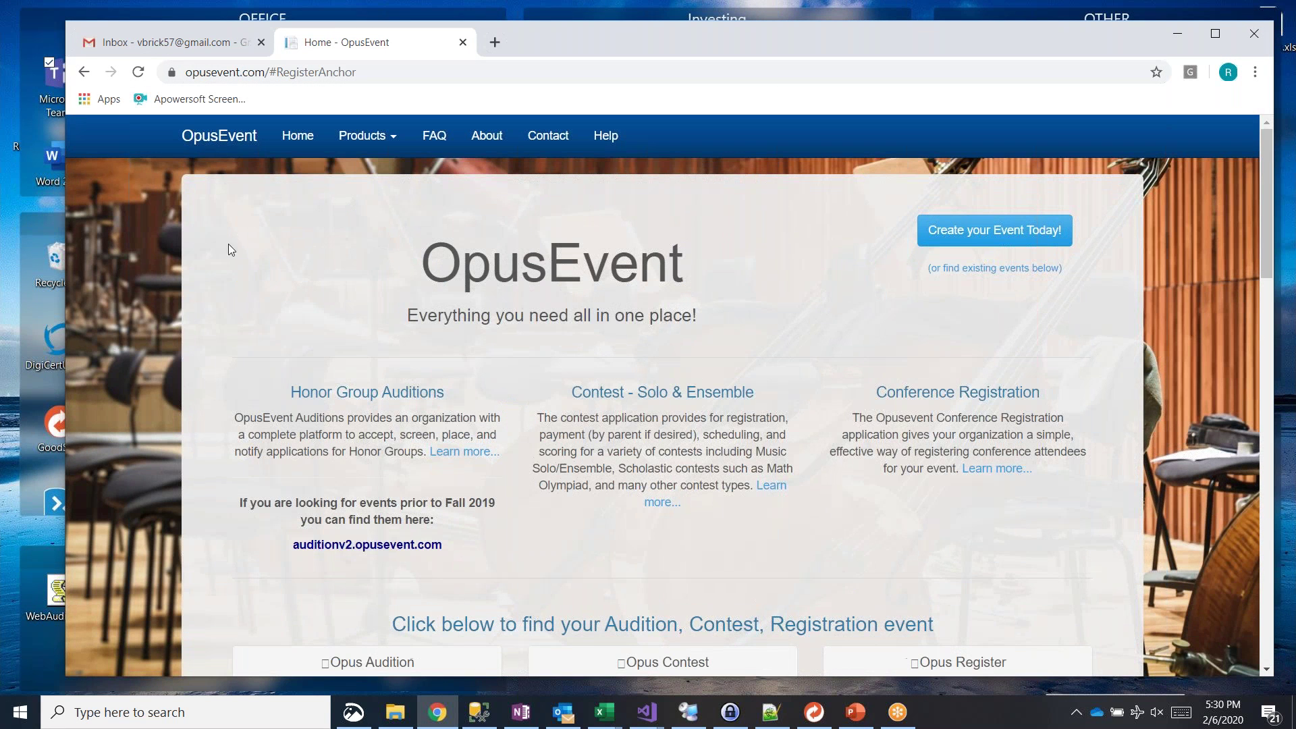
click(491, 47)
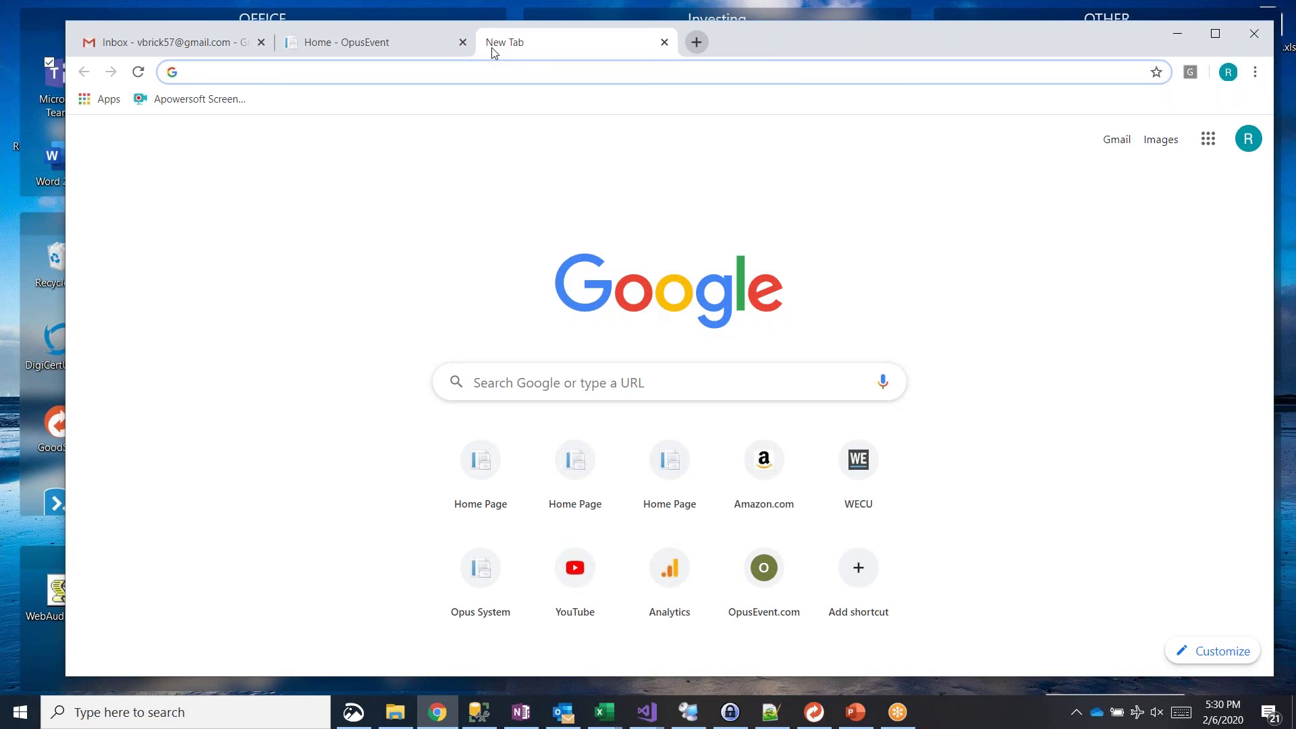
Step: Load audition.opusevent.com, then contest.opusevent.com in a new tab
text(audition)
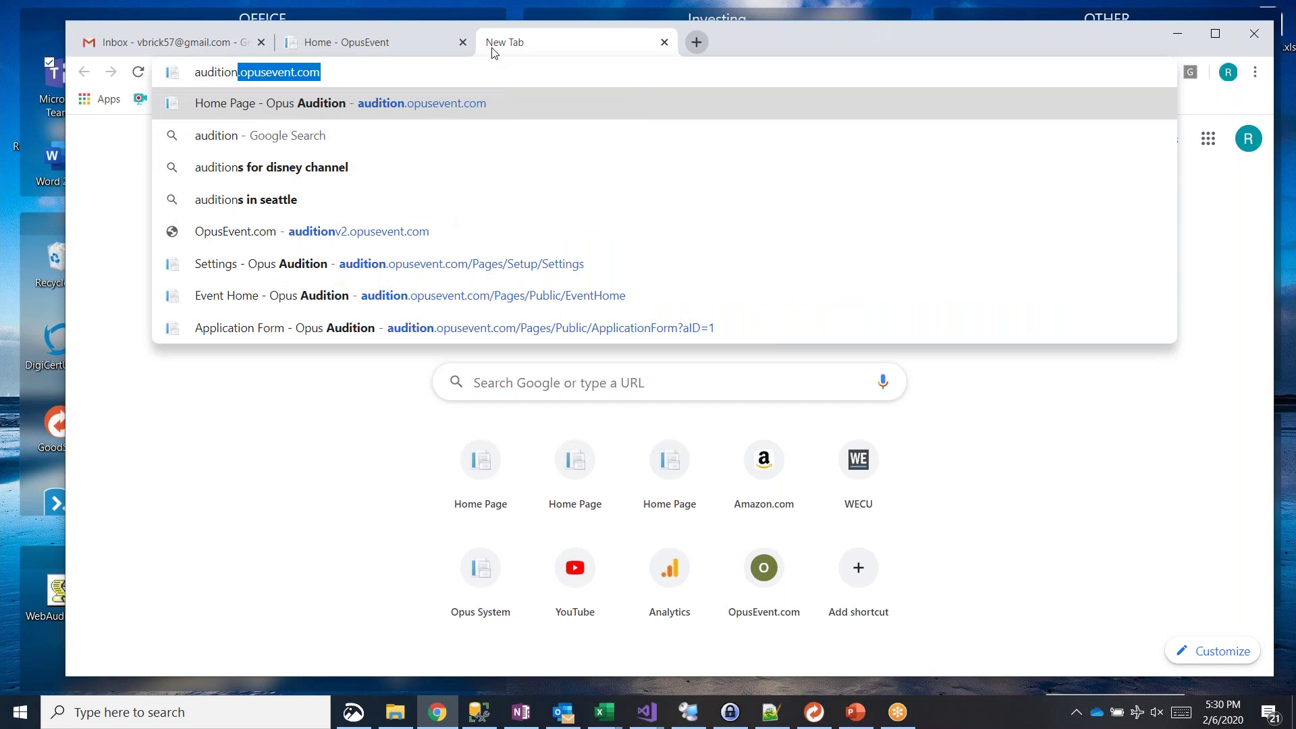
text(.)
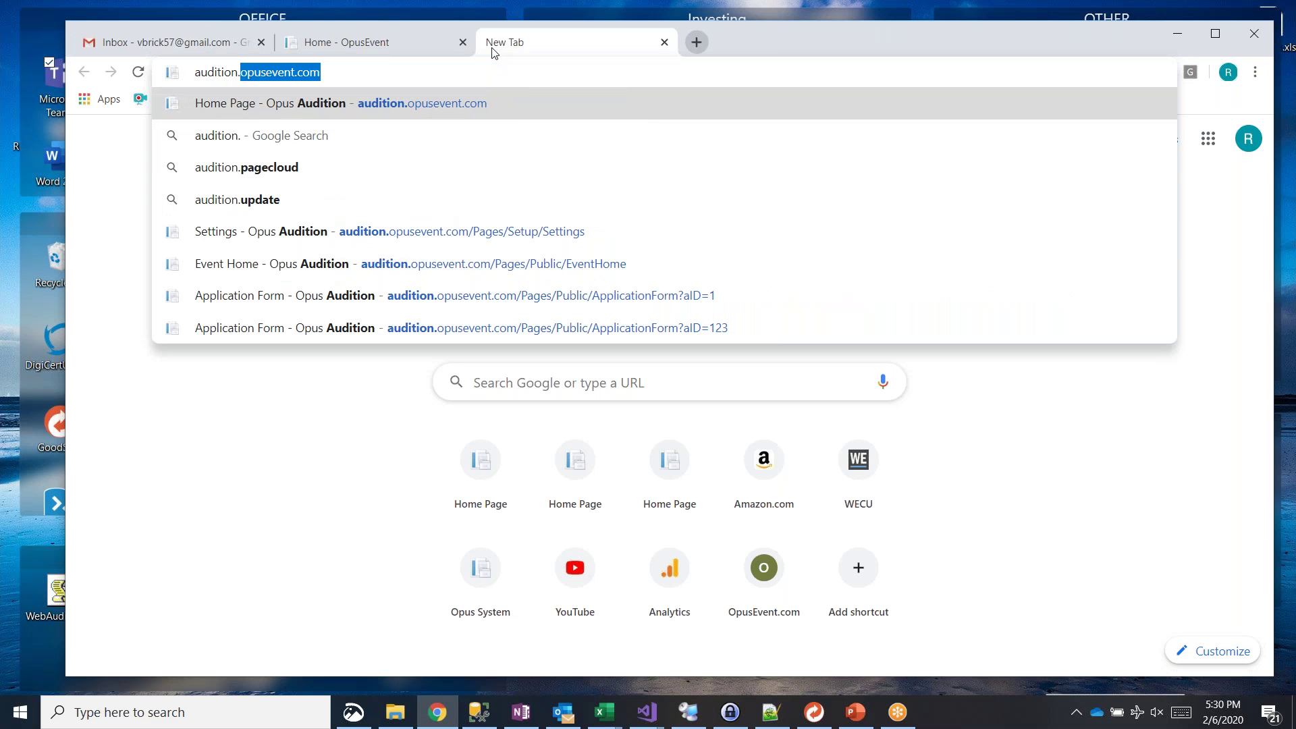
key(Return)
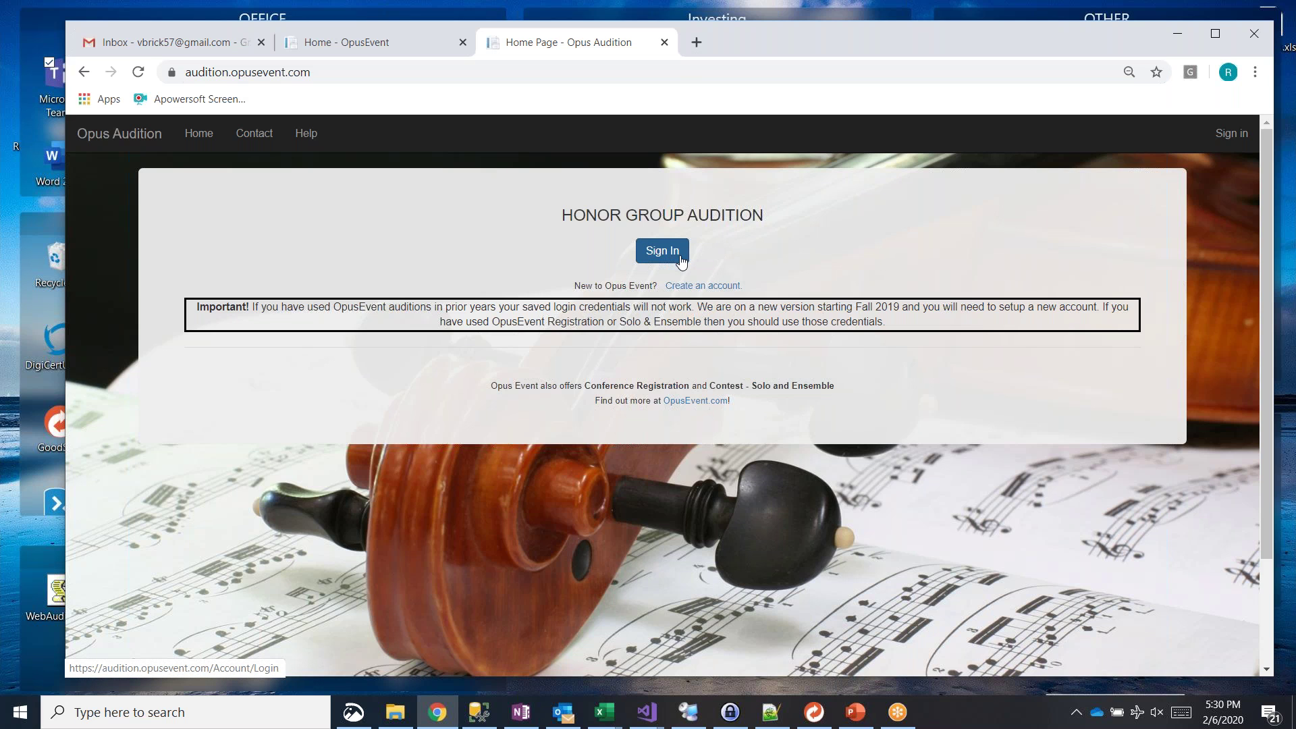
click(699, 37)
text(contest.opusevent.com)
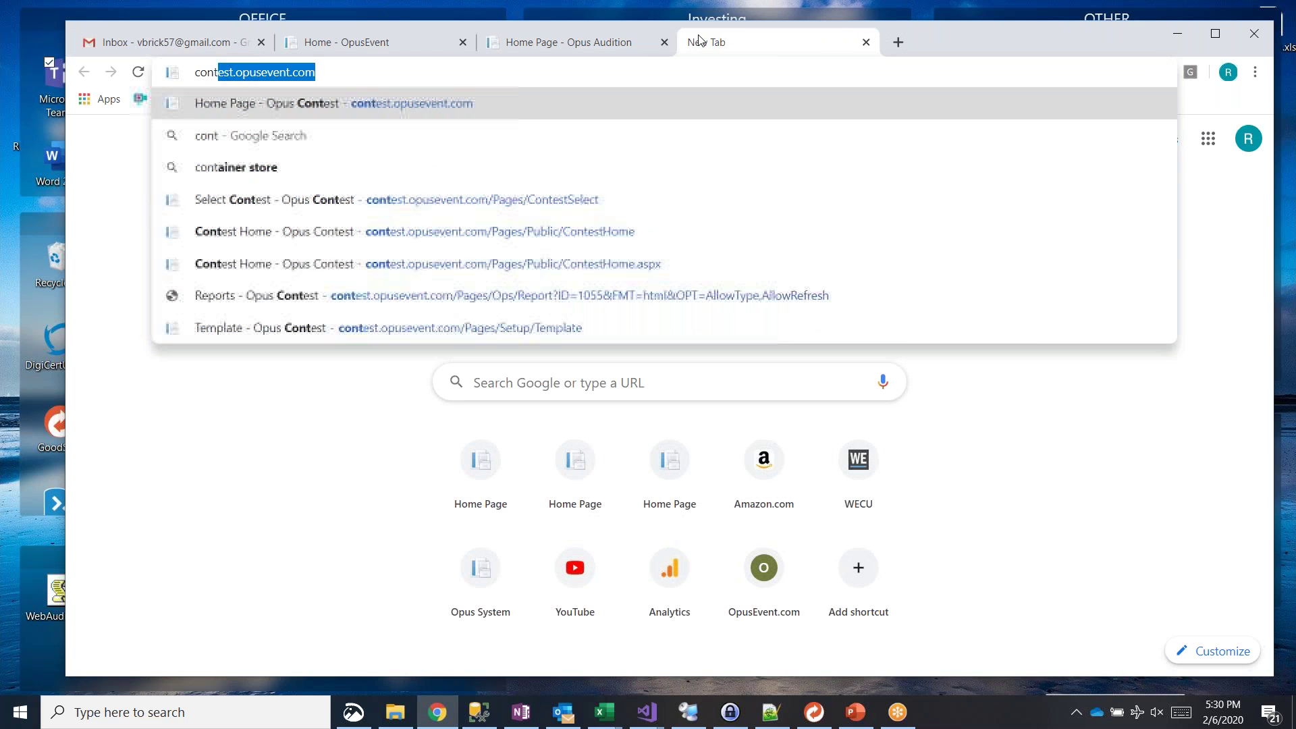
key(Return)
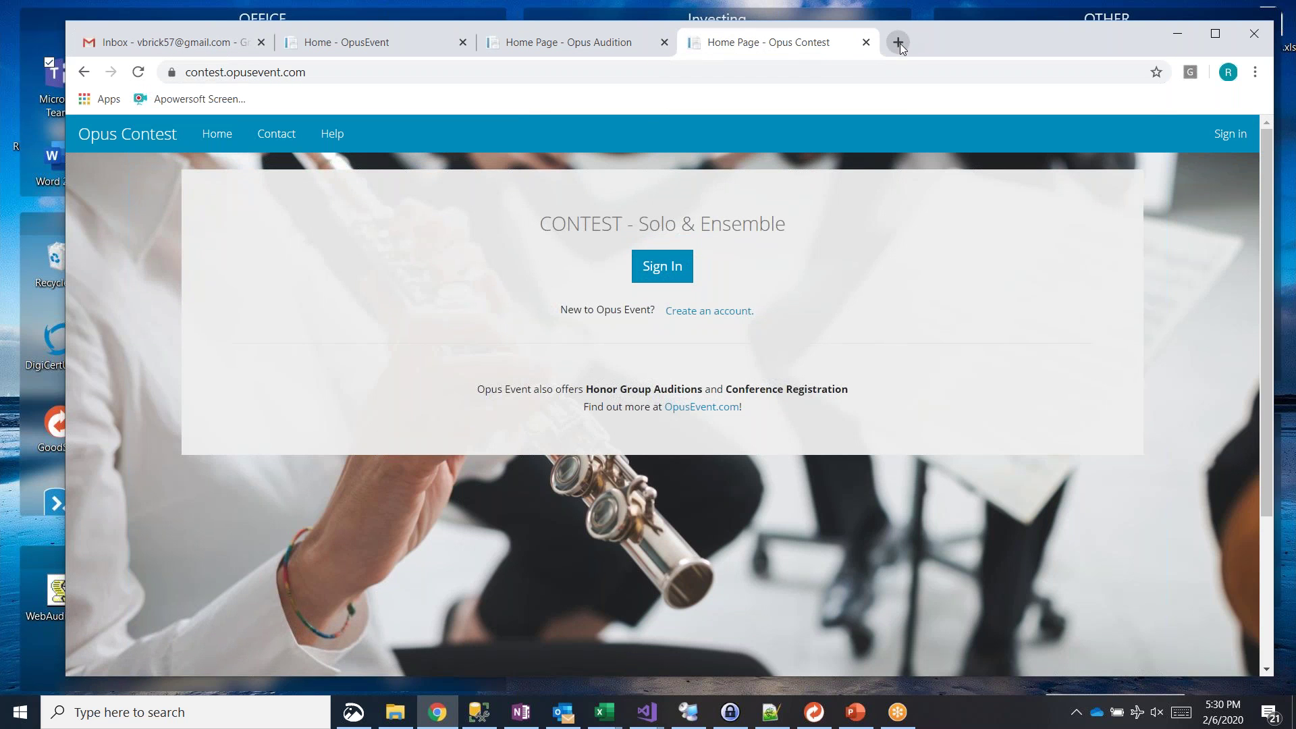
Step: Load register.opusevent.com in a third tab, then return to the Audition site
click(898, 43)
text(regi)
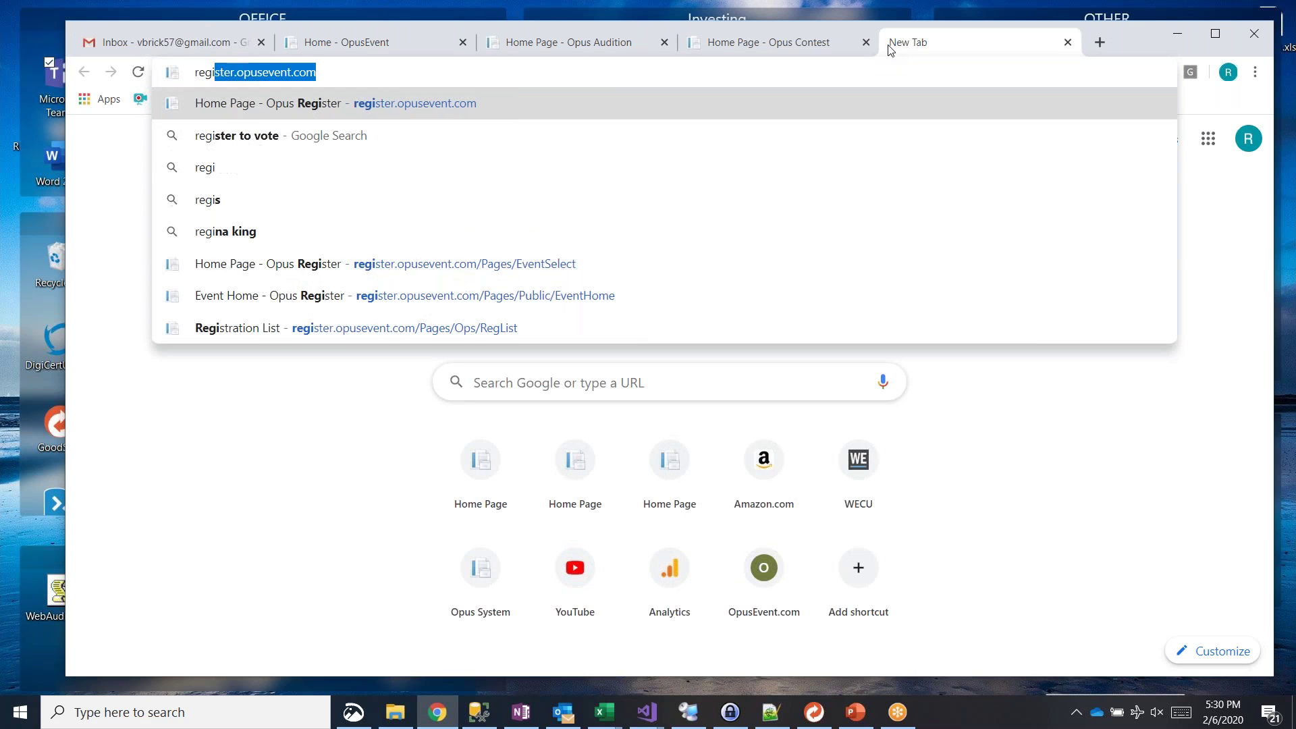
key(Return)
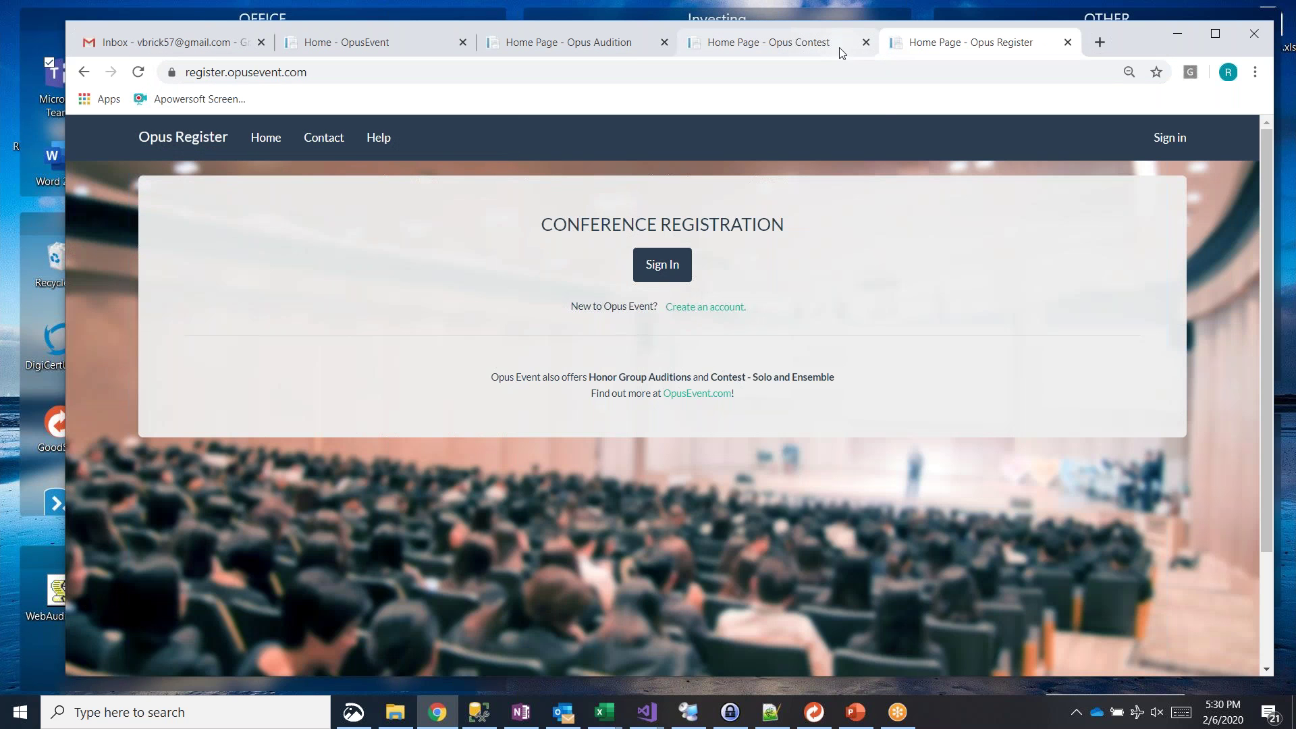
click(833, 48)
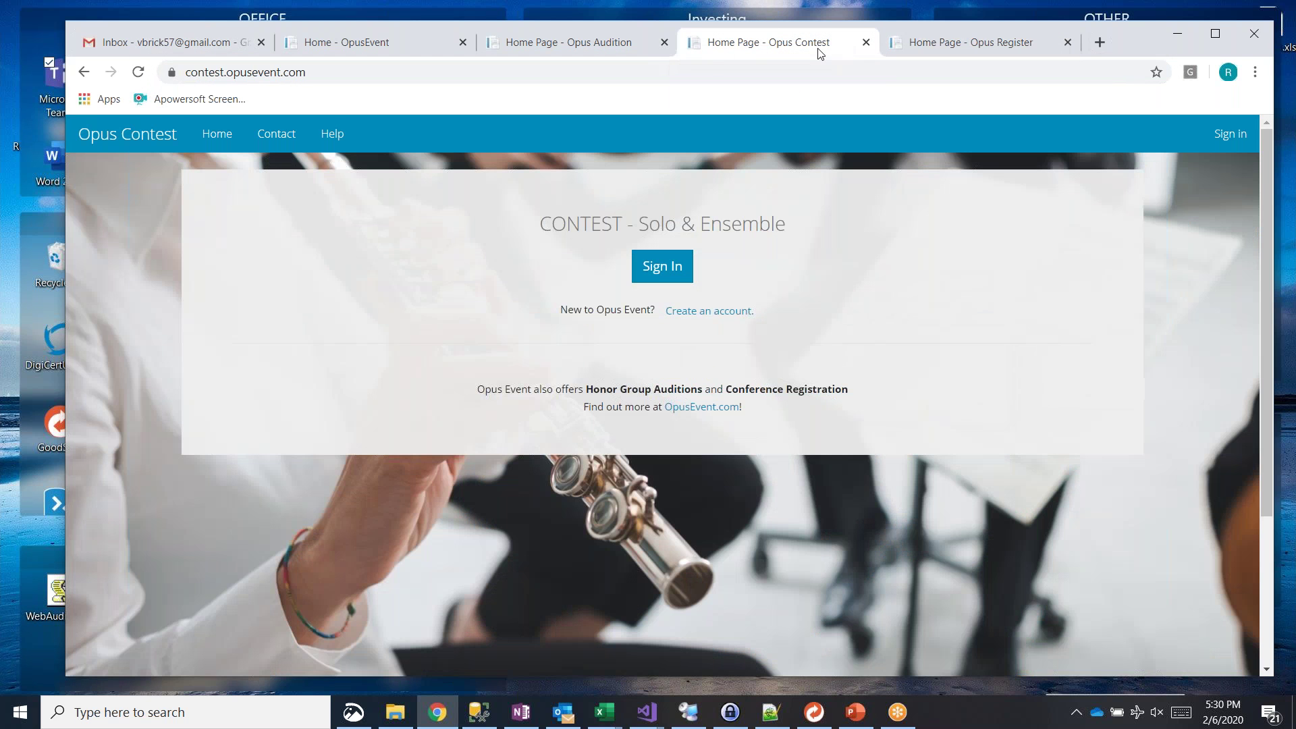
click(613, 45)
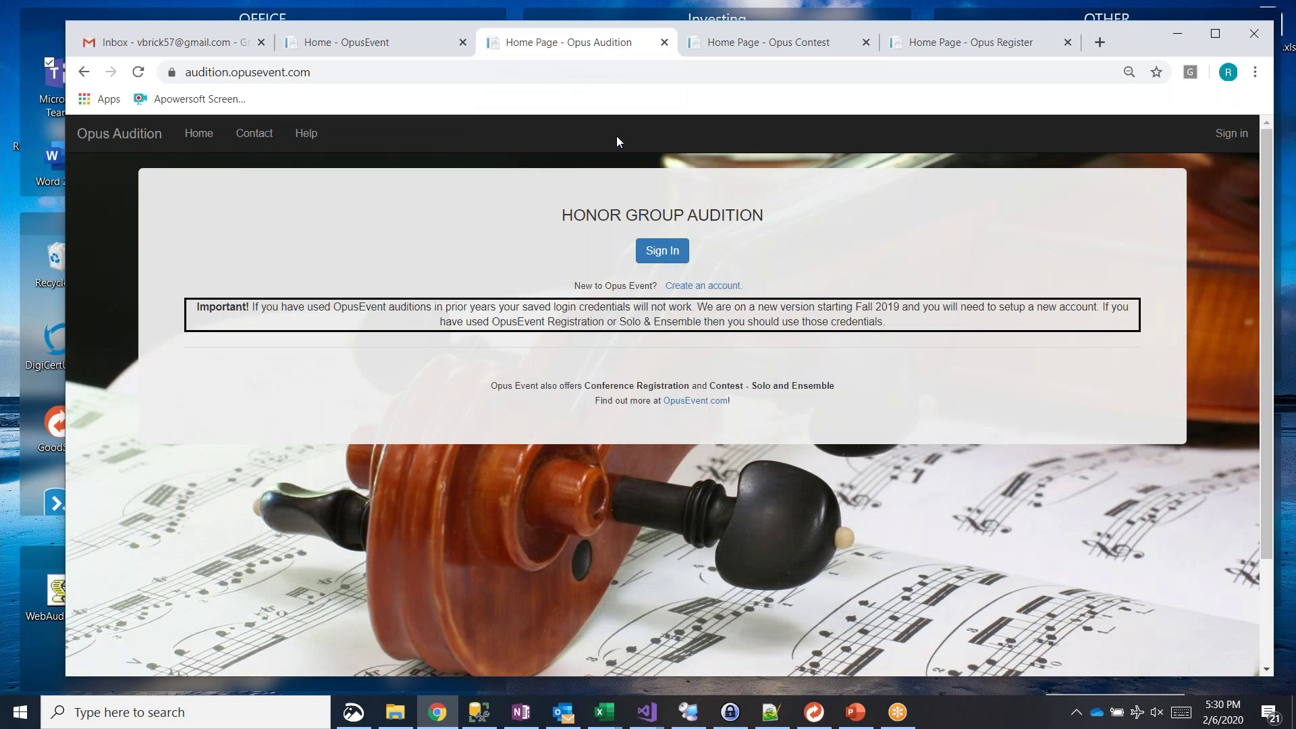
Step: Sign in to Opus Audition with the saved account email and its password
click(674, 253)
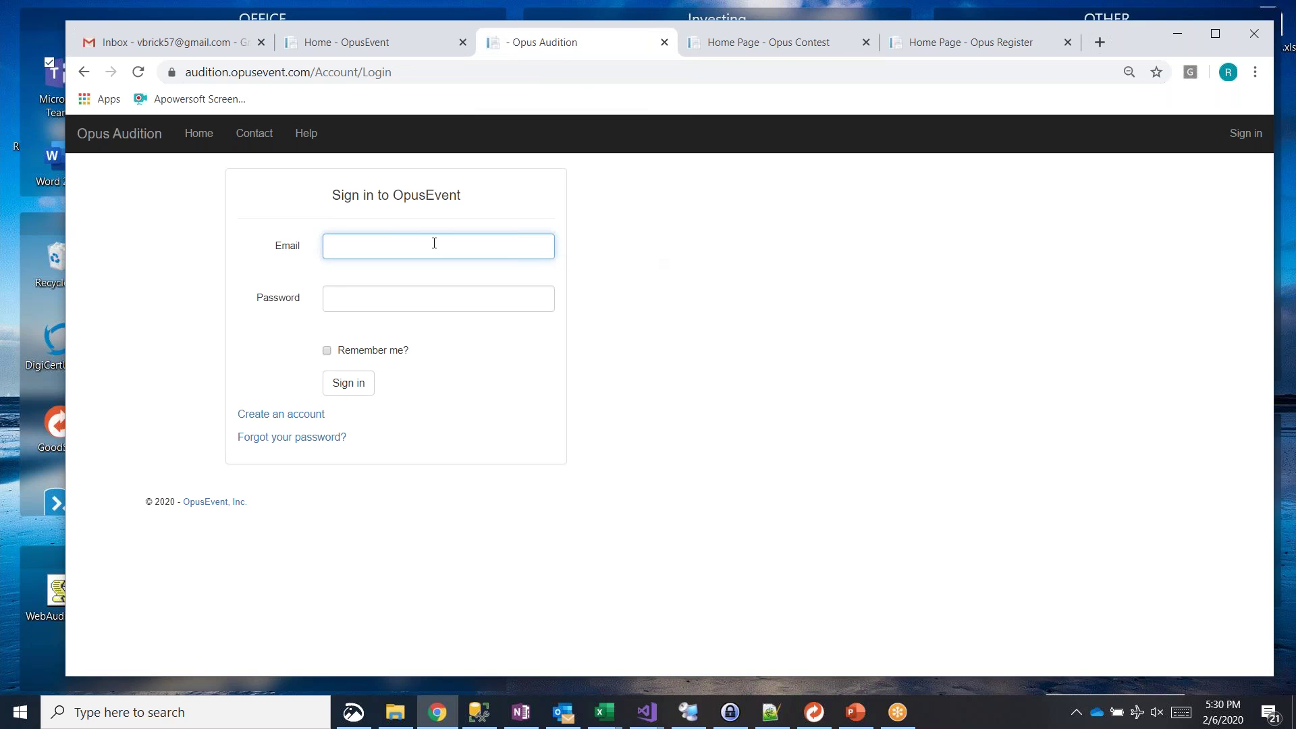
text(vbrick57)
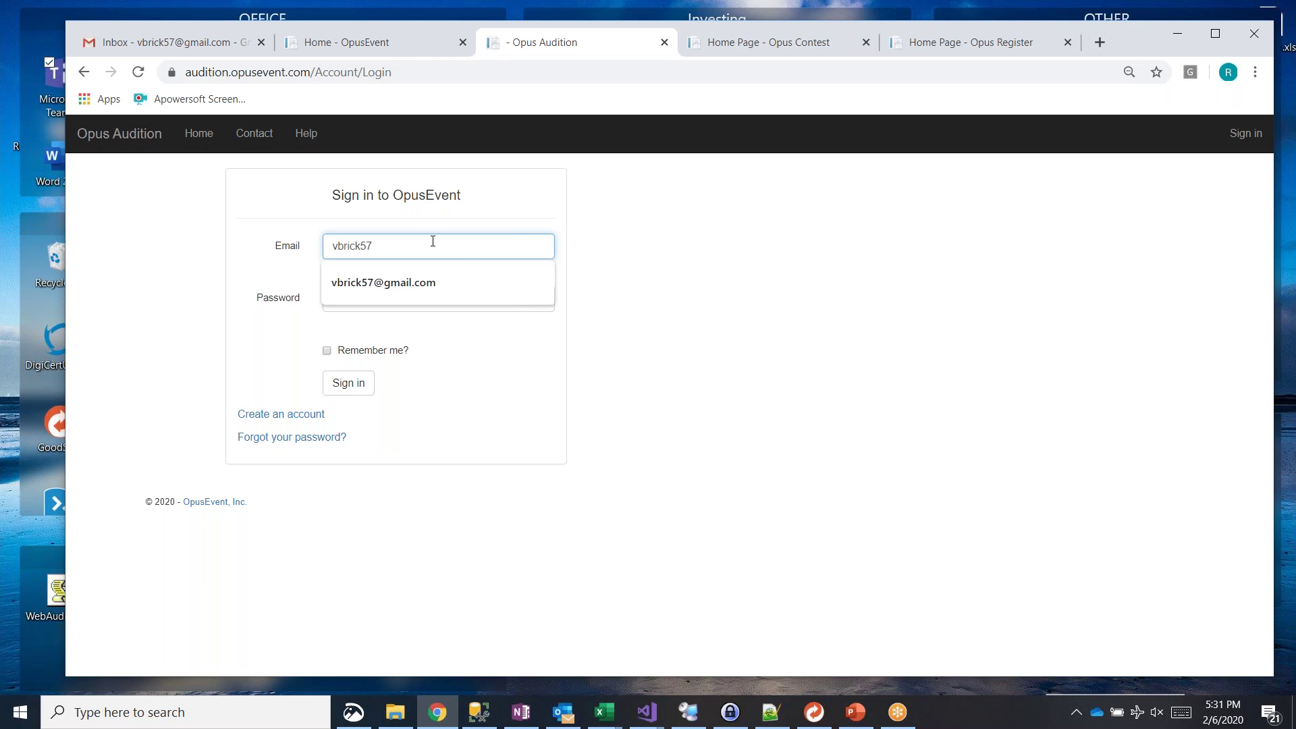
key(Down)
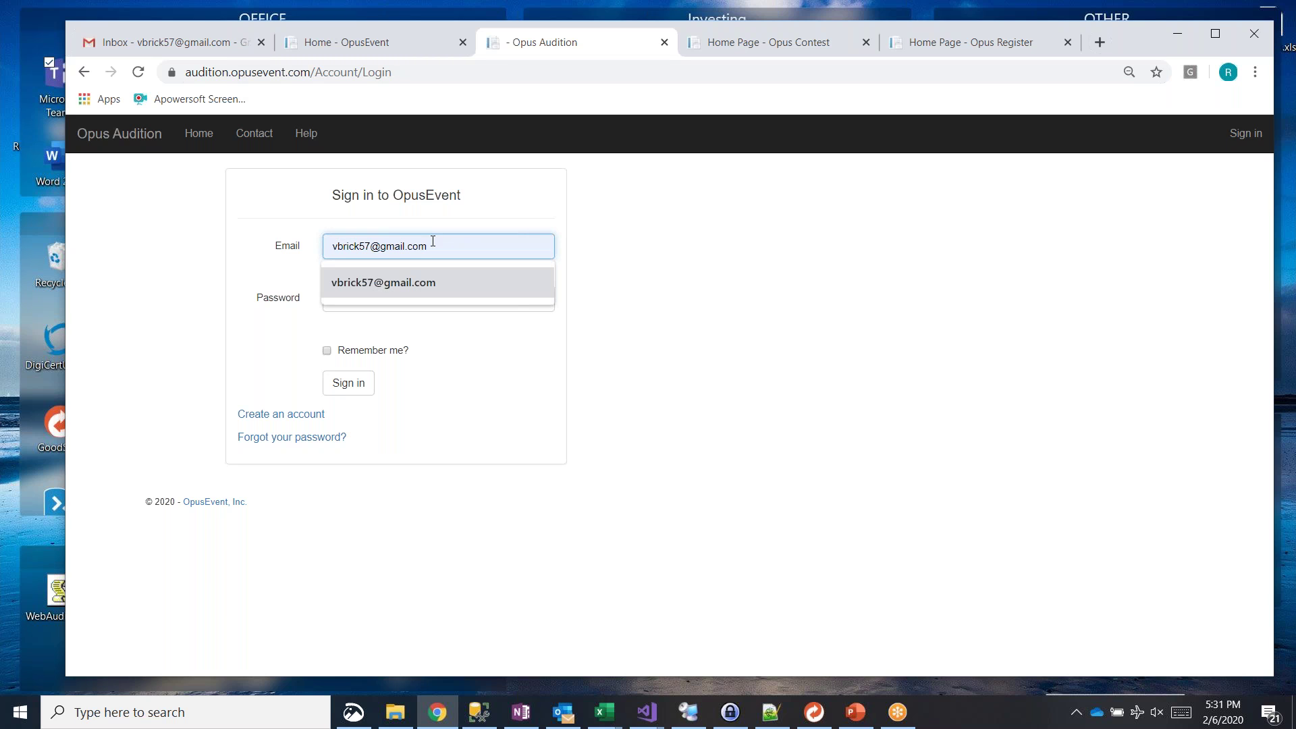
key(Tab)
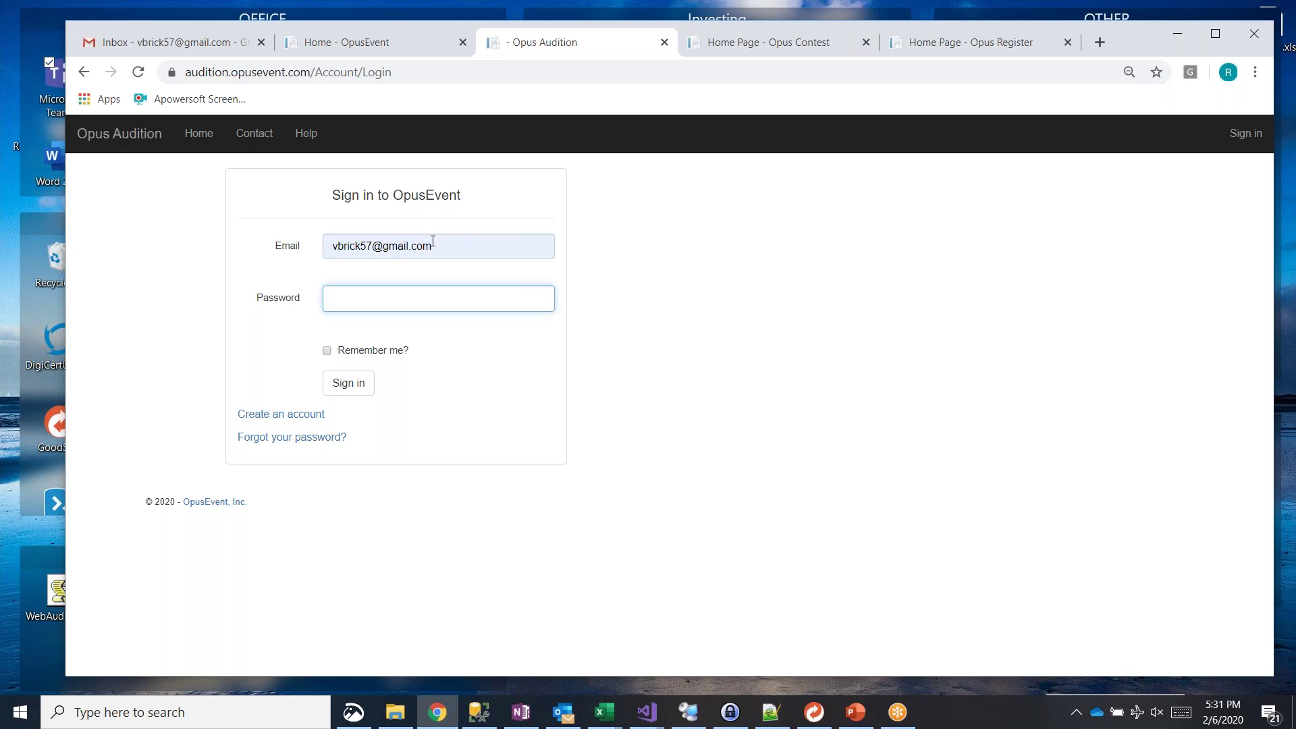
text(•••••••)
key(Return)
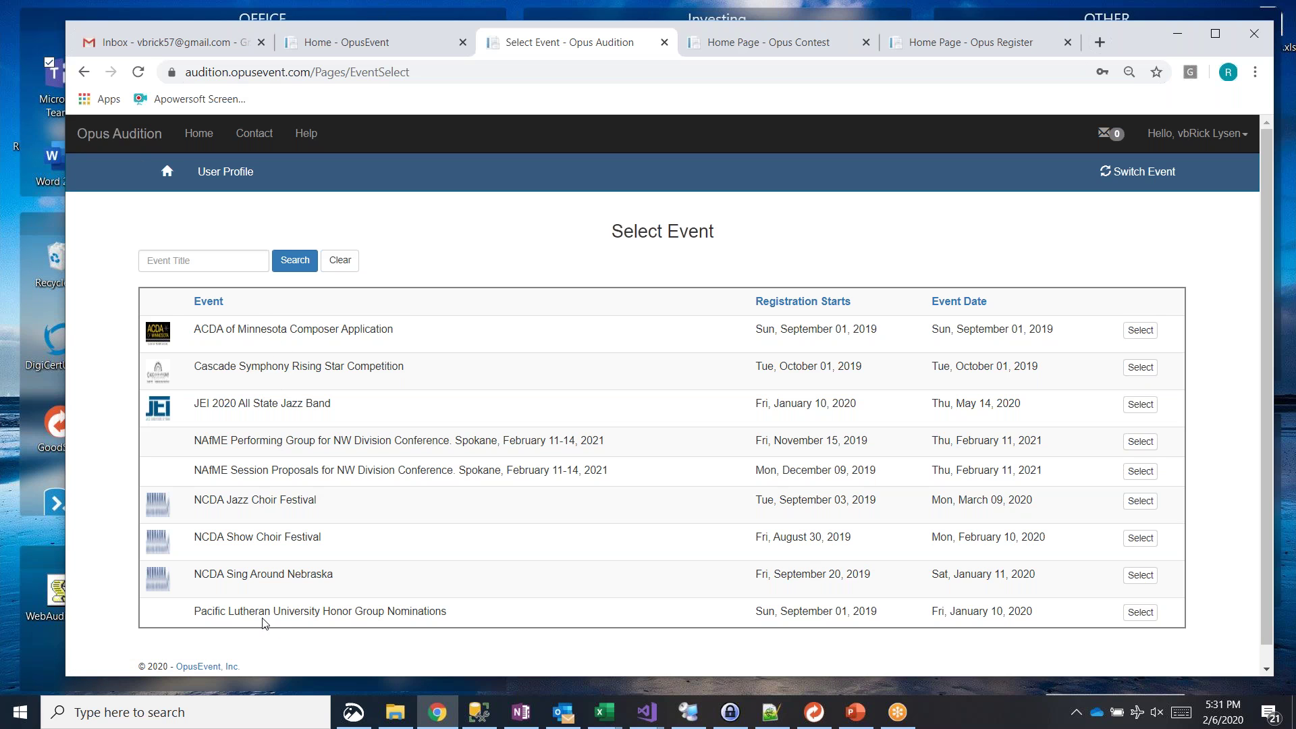
Step: Sign in to Opus Contest with the same saved email and password, then move to the Register tab
click(749, 44)
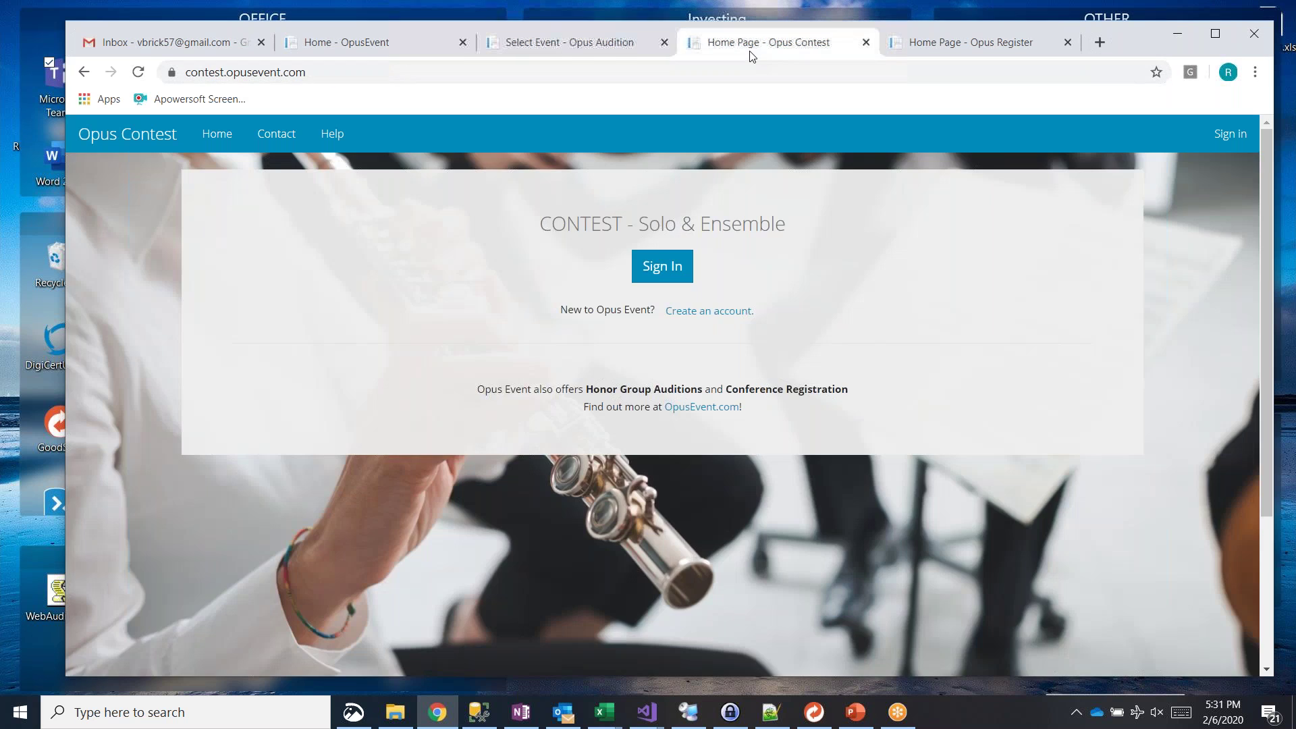
click(671, 267)
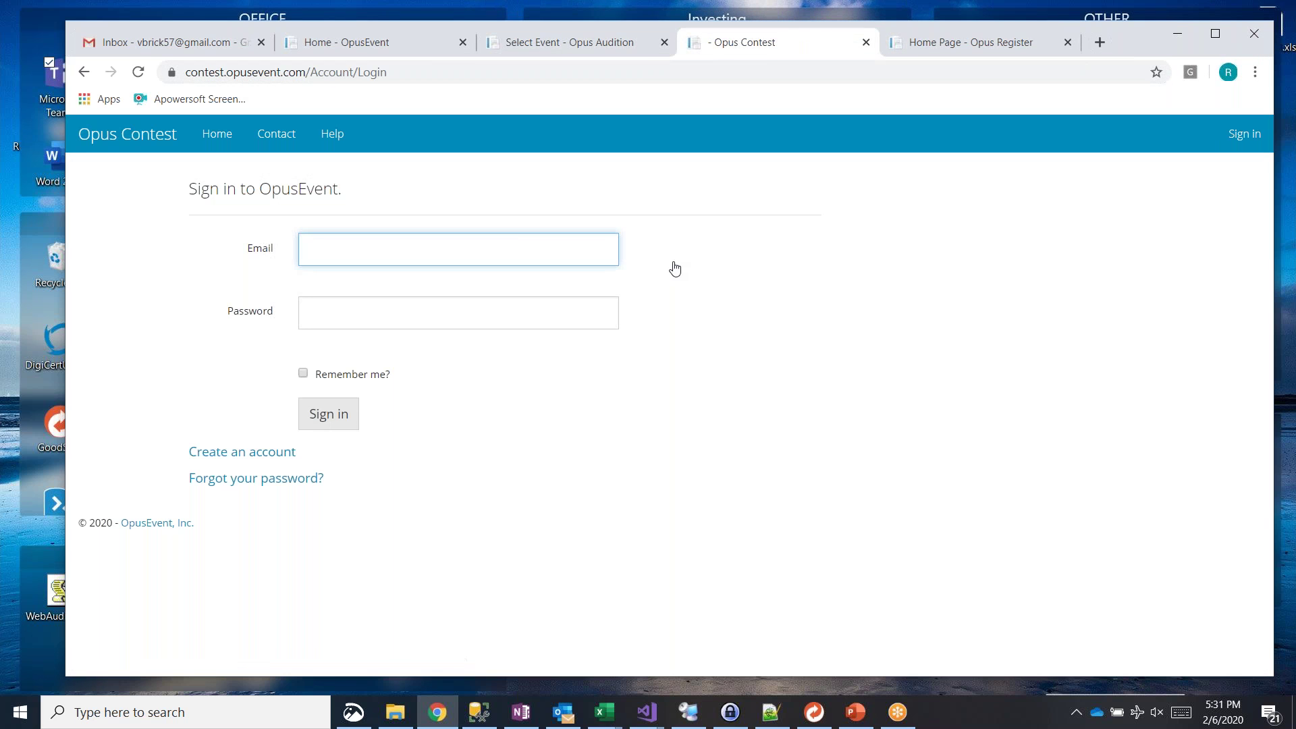
text(vbric)
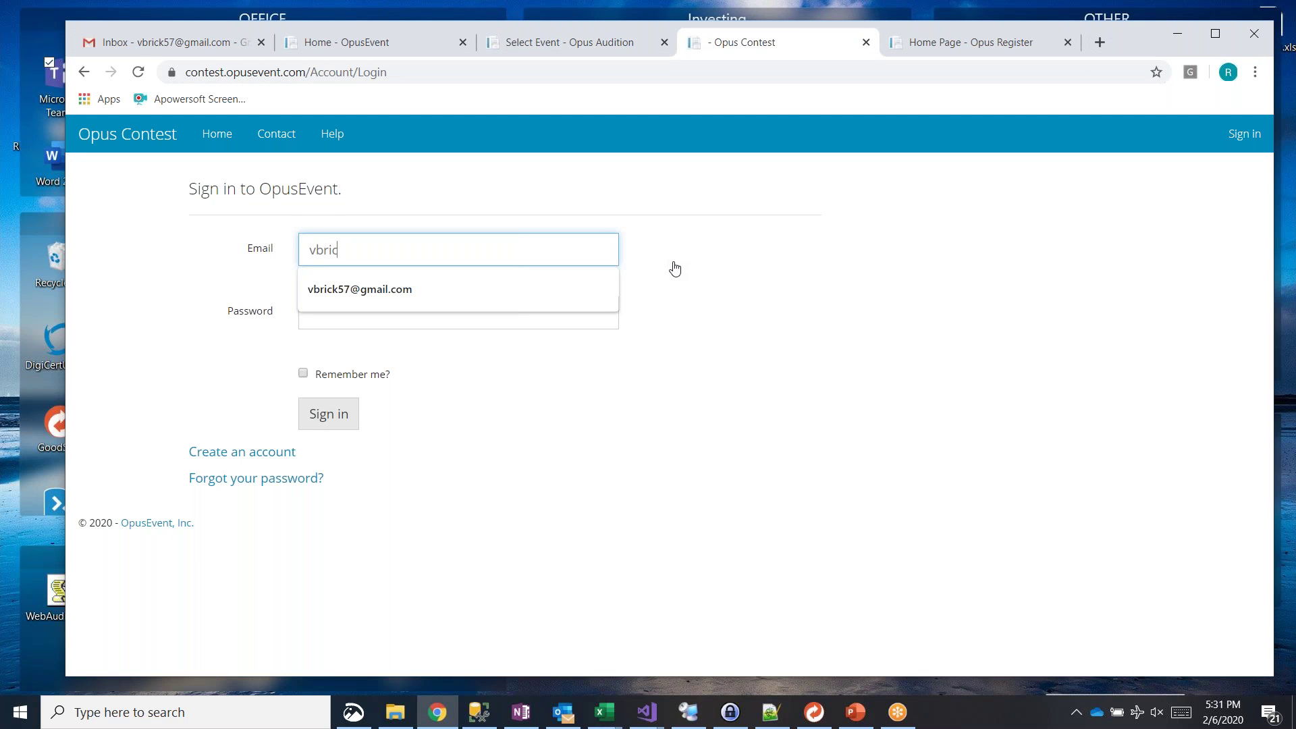
key(Down)
key(Tab)
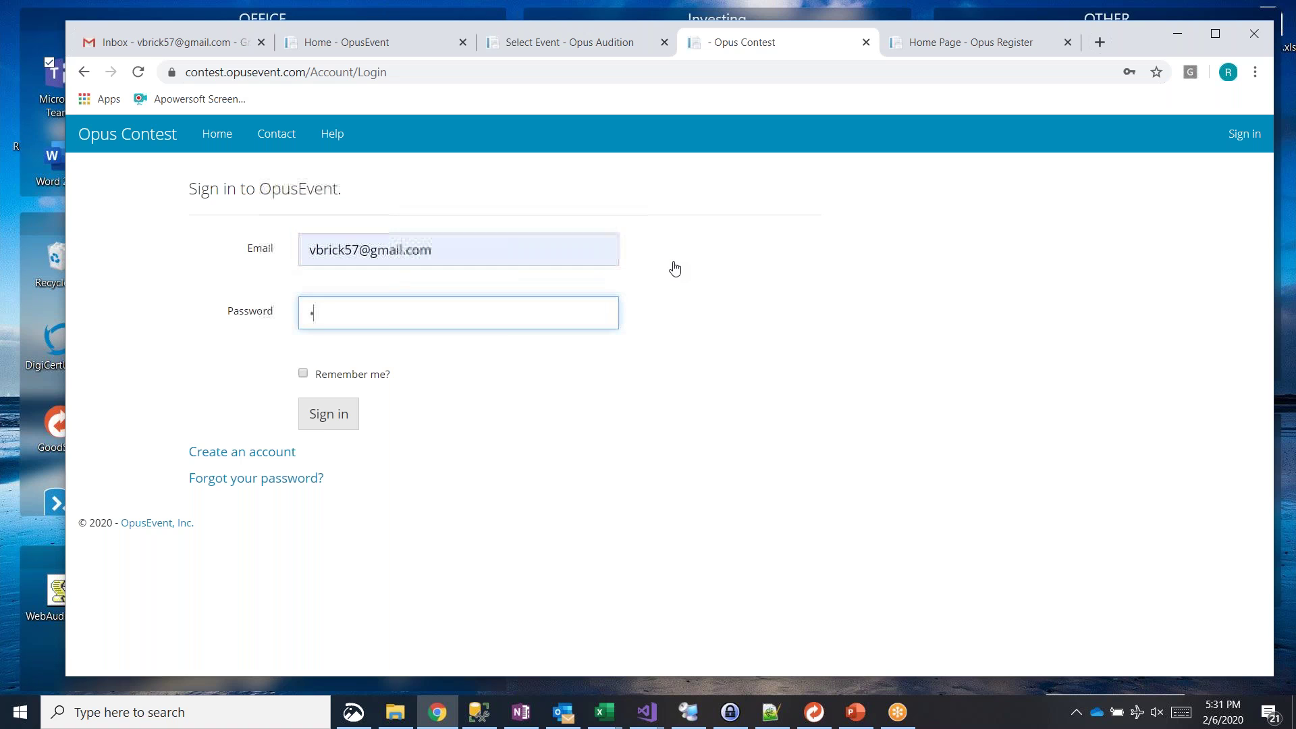
text(*******)
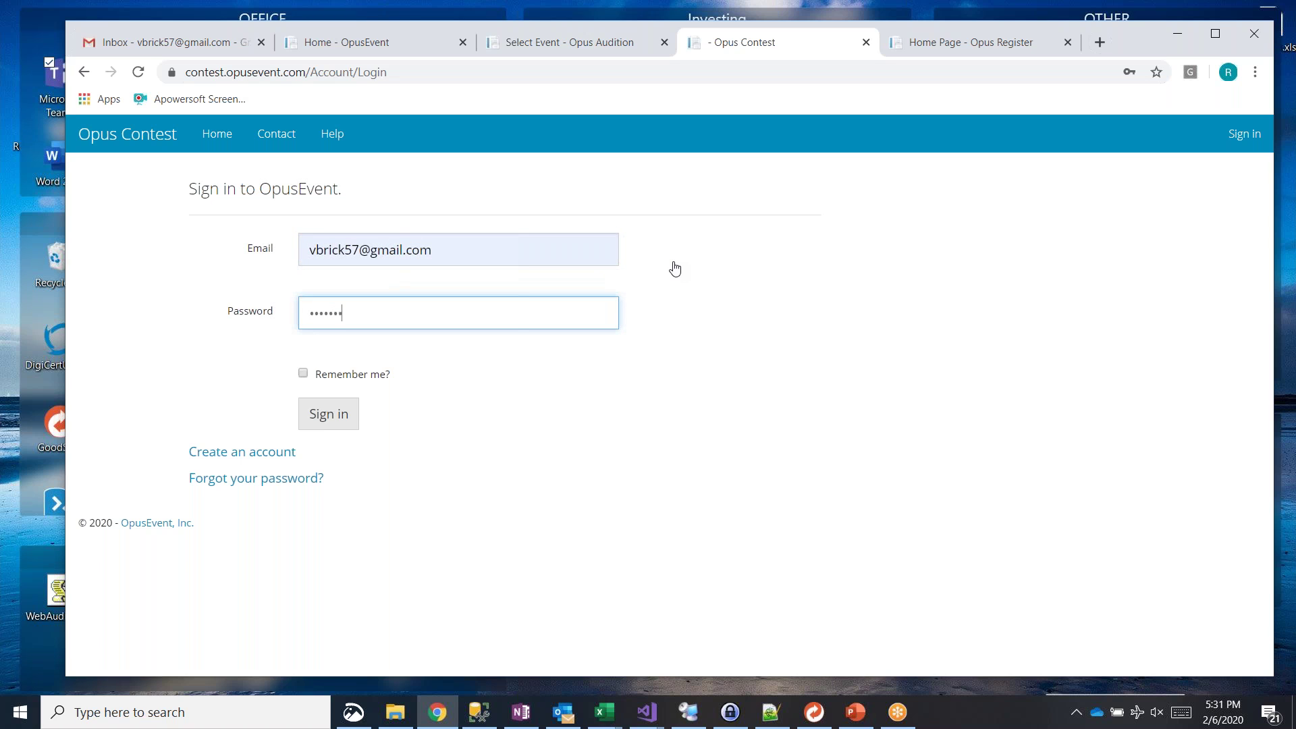
key(Return)
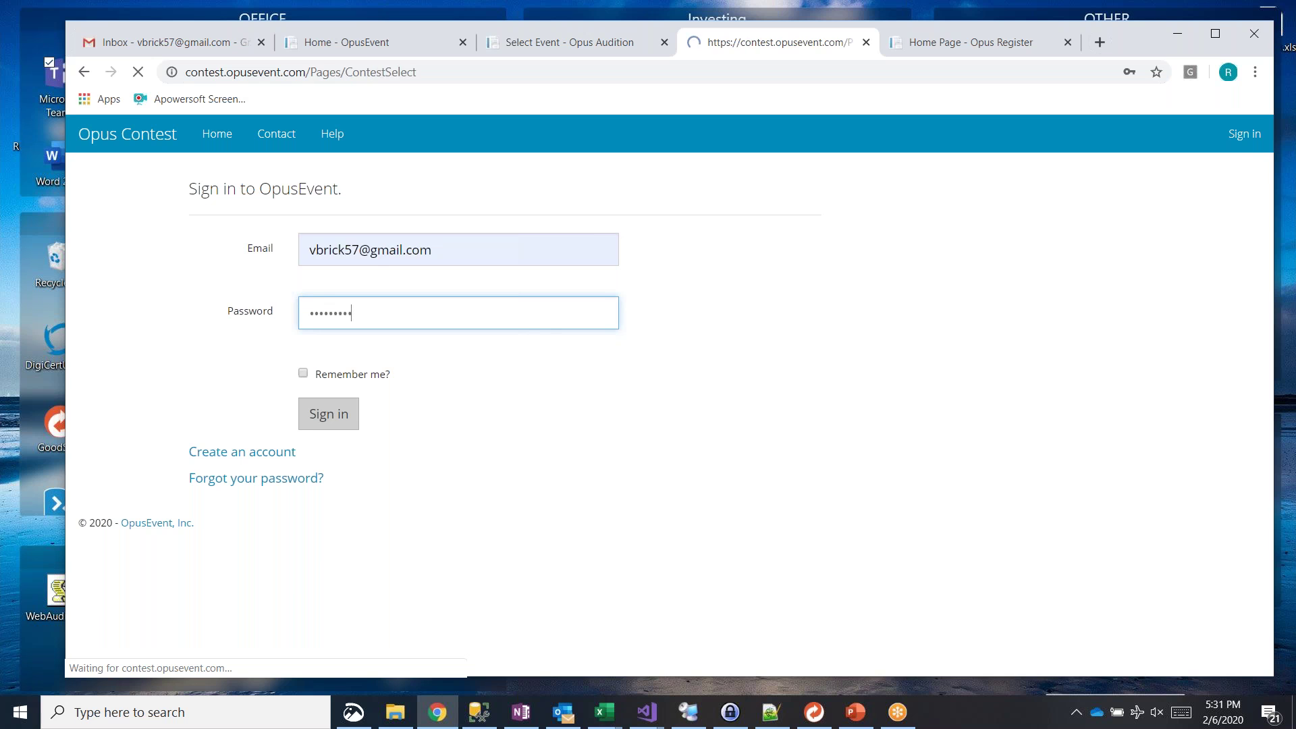
scroll(446, 364, down, 3)
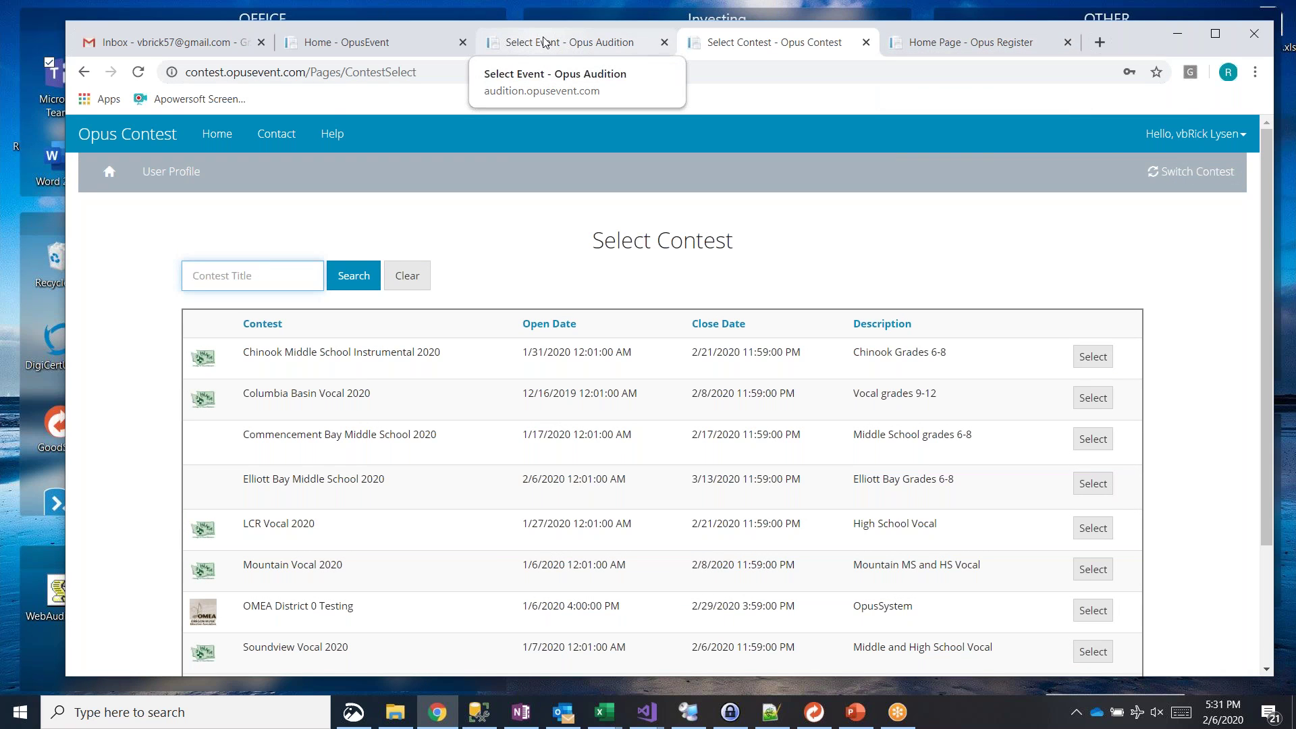
click(976, 43)
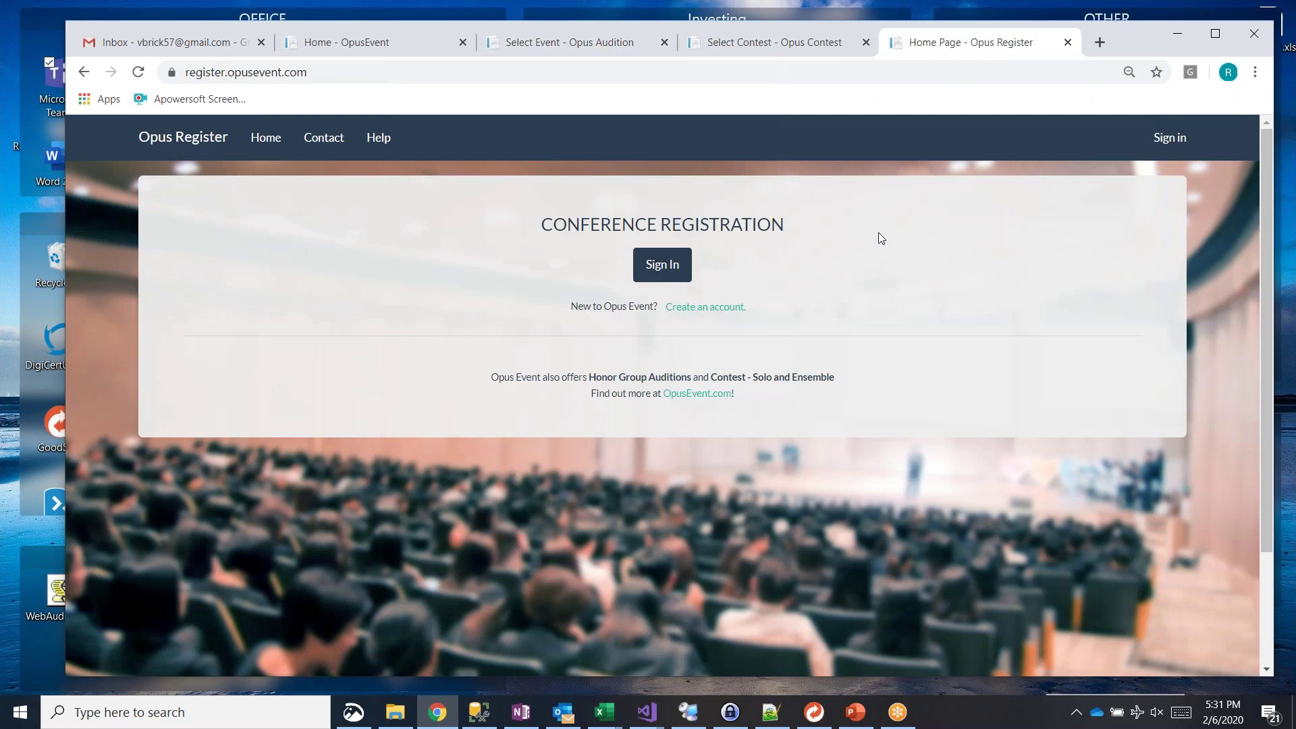
Step: Via Opus Register's Forgot your password? page, send a reset link to the saved account email
click(665, 272)
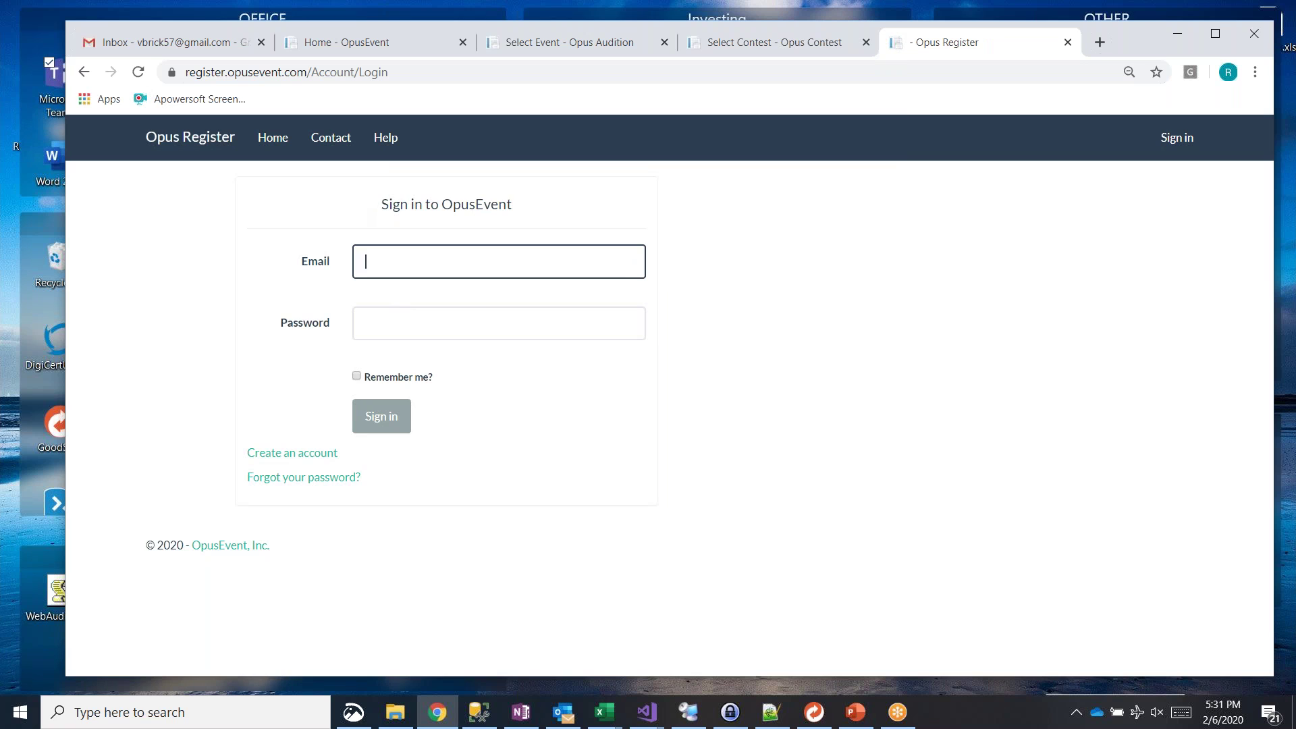
click(306, 480)
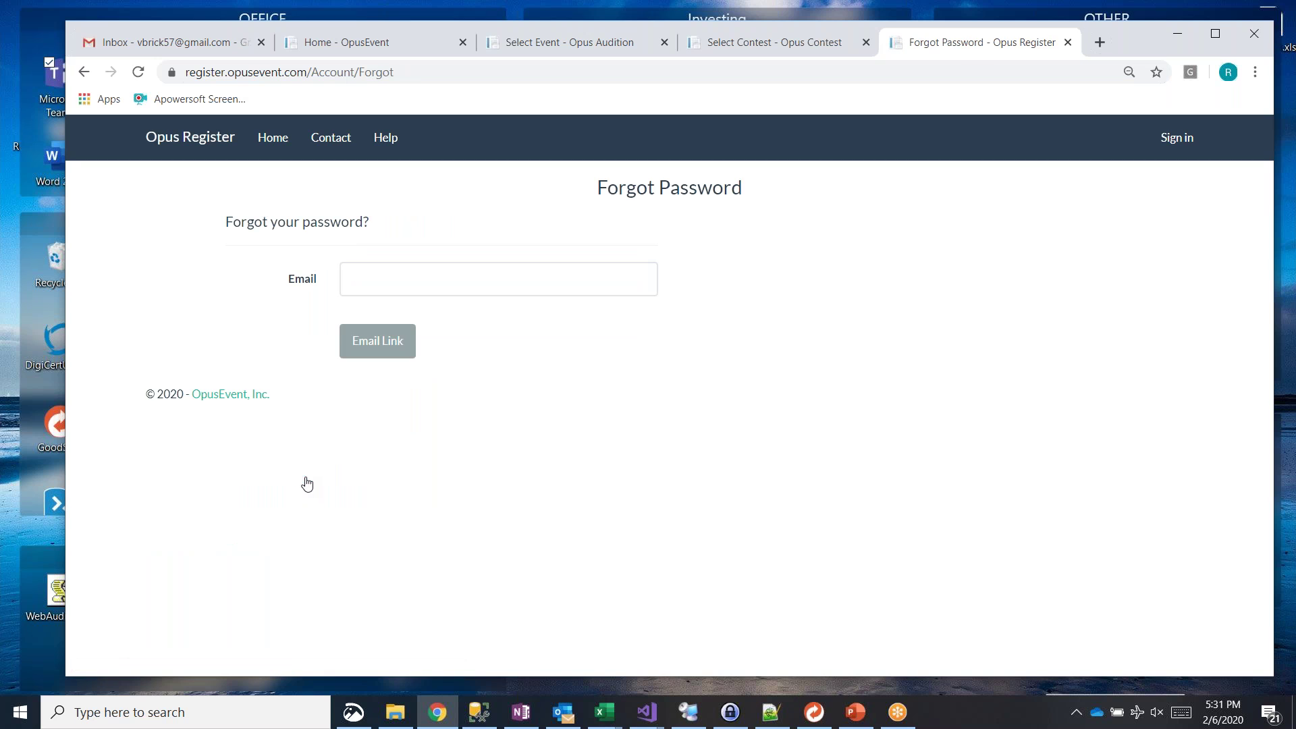
click(432, 284)
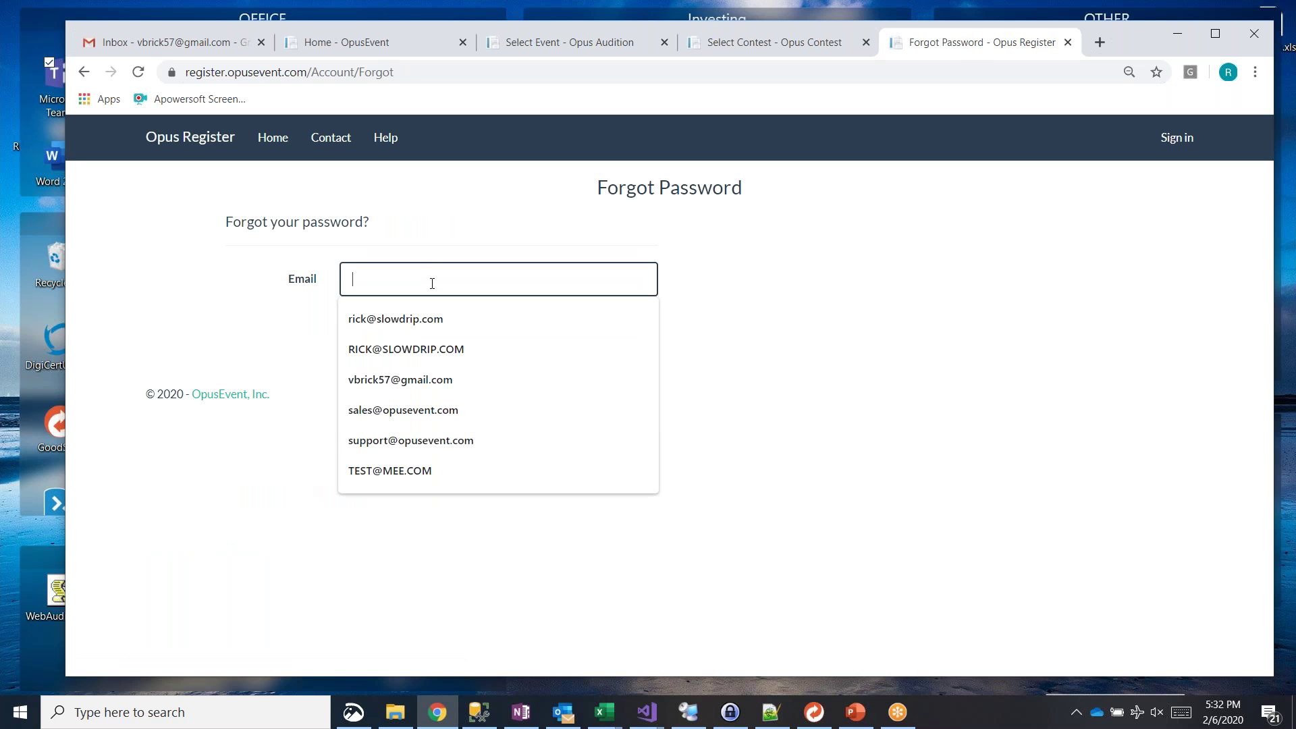
text(vbr)
key(Down)
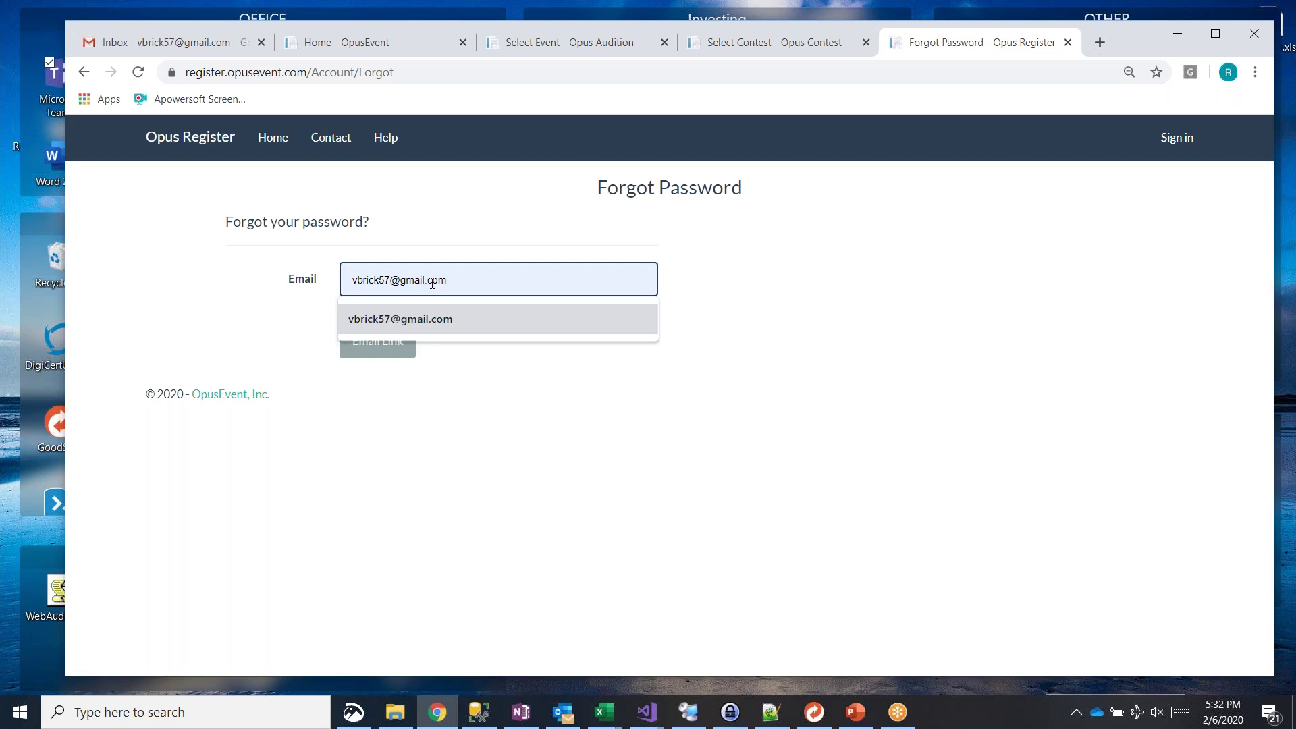
click(497, 376)
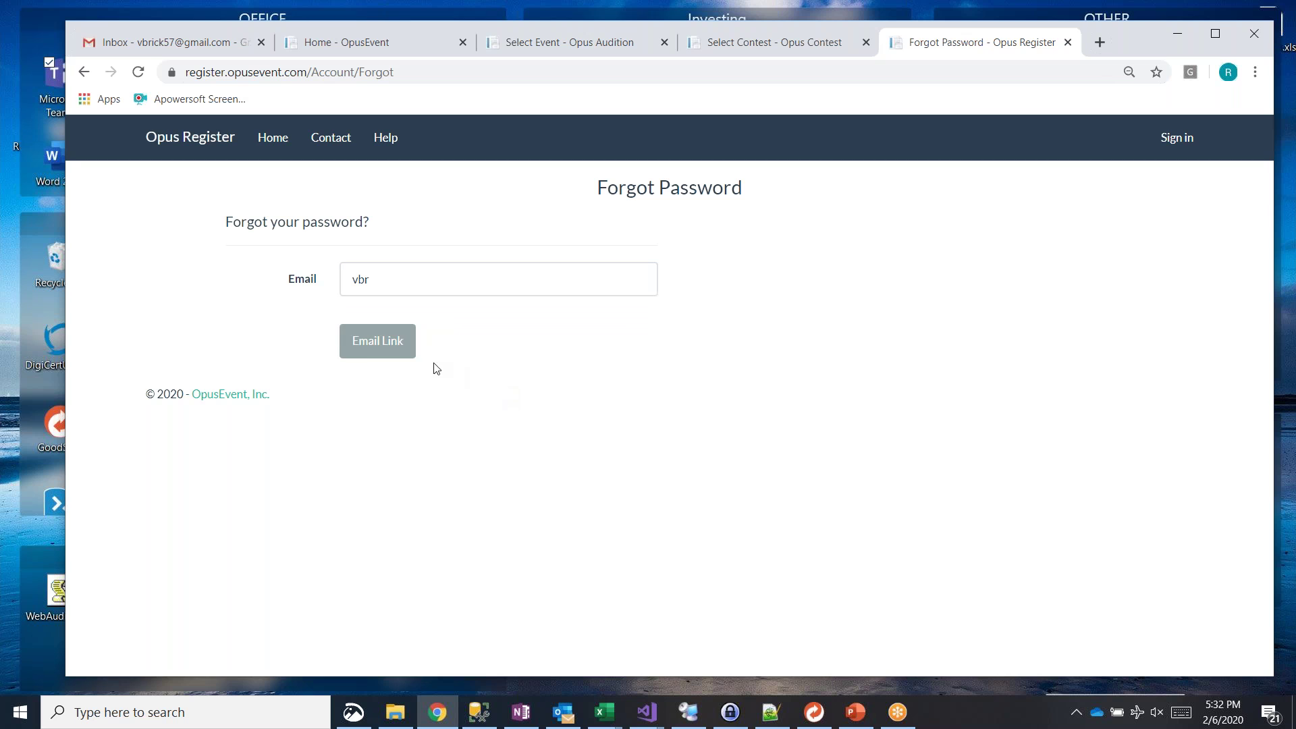
click(376, 346)
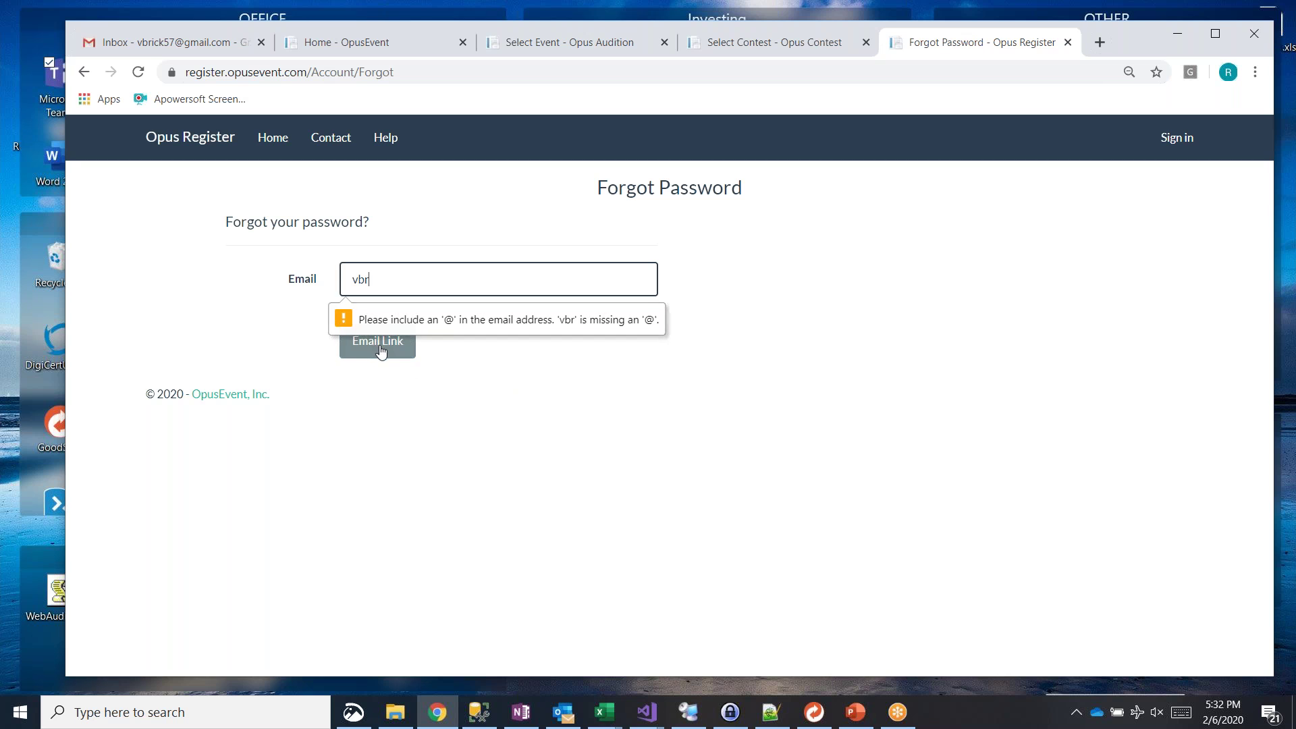
click(387, 283)
key(Down)
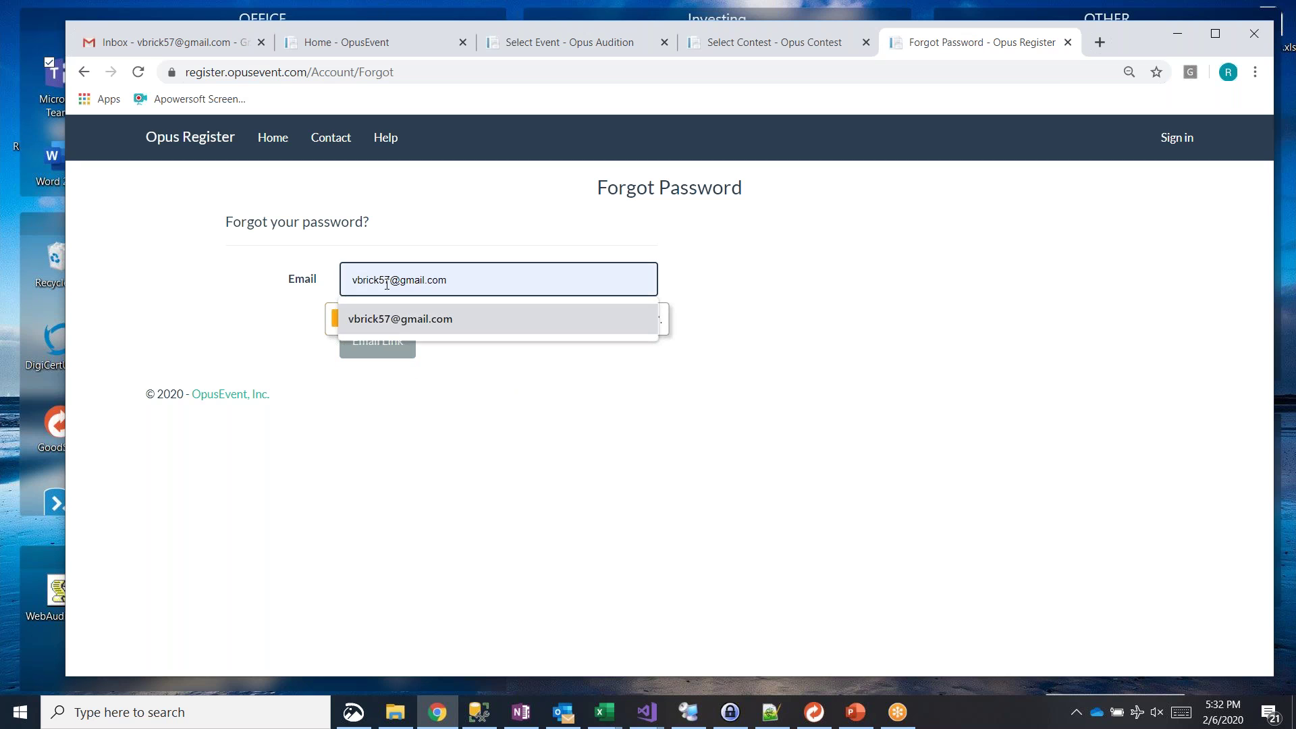
key(Return)
click(393, 345)
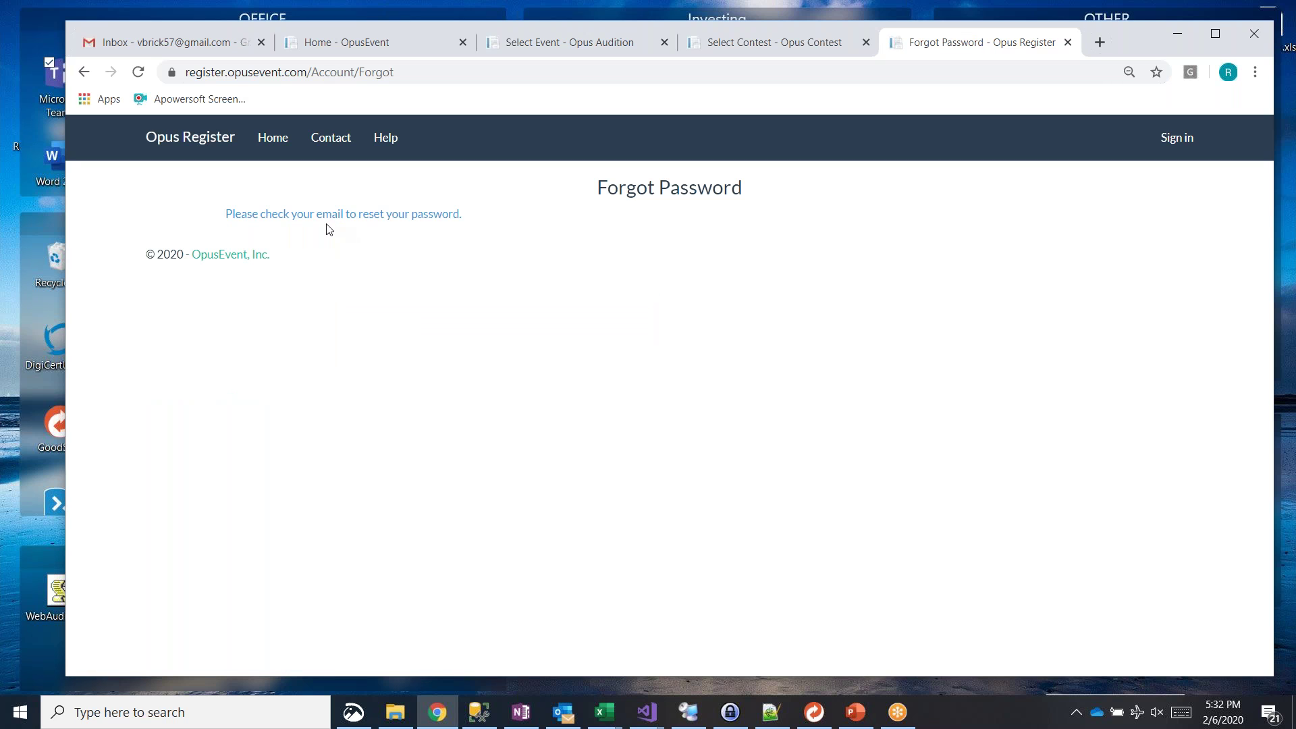
Step: In Gmail, refresh the Primary inbox, open the OpusEvent reset email and follow its link
click(195, 47)
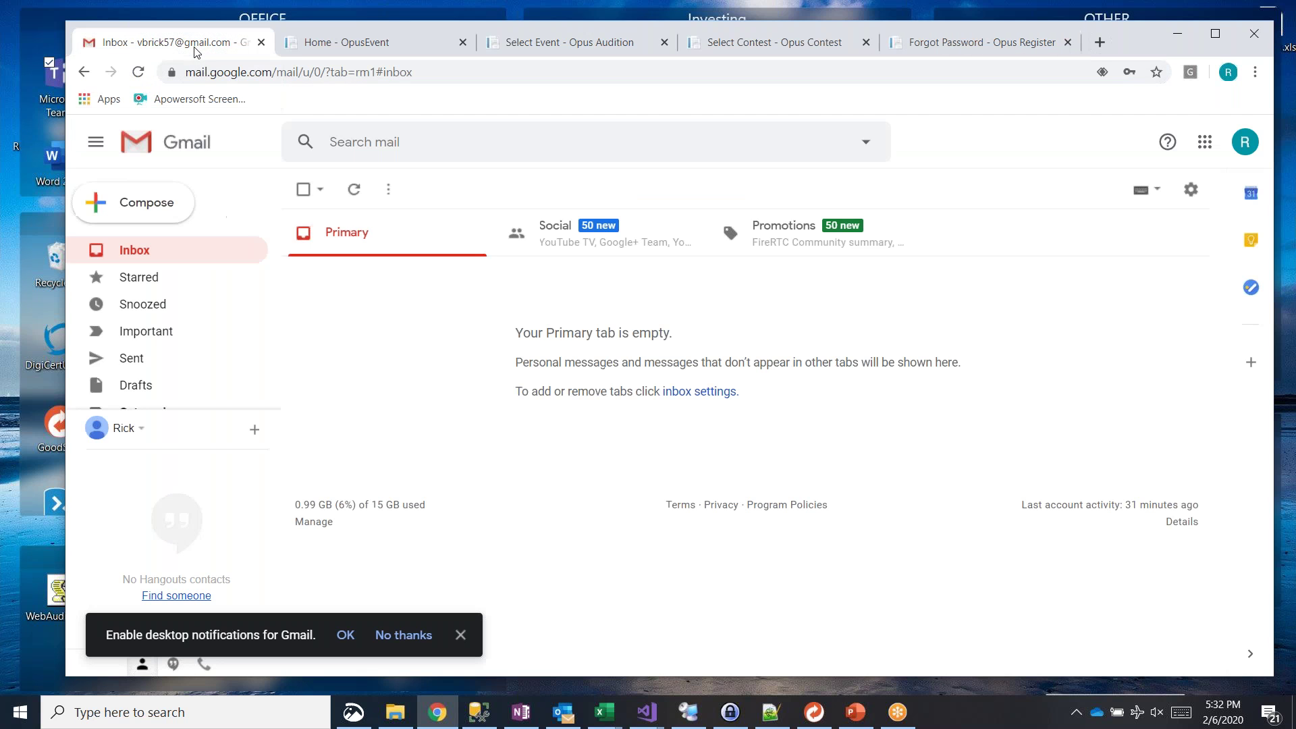
click(353, 227)
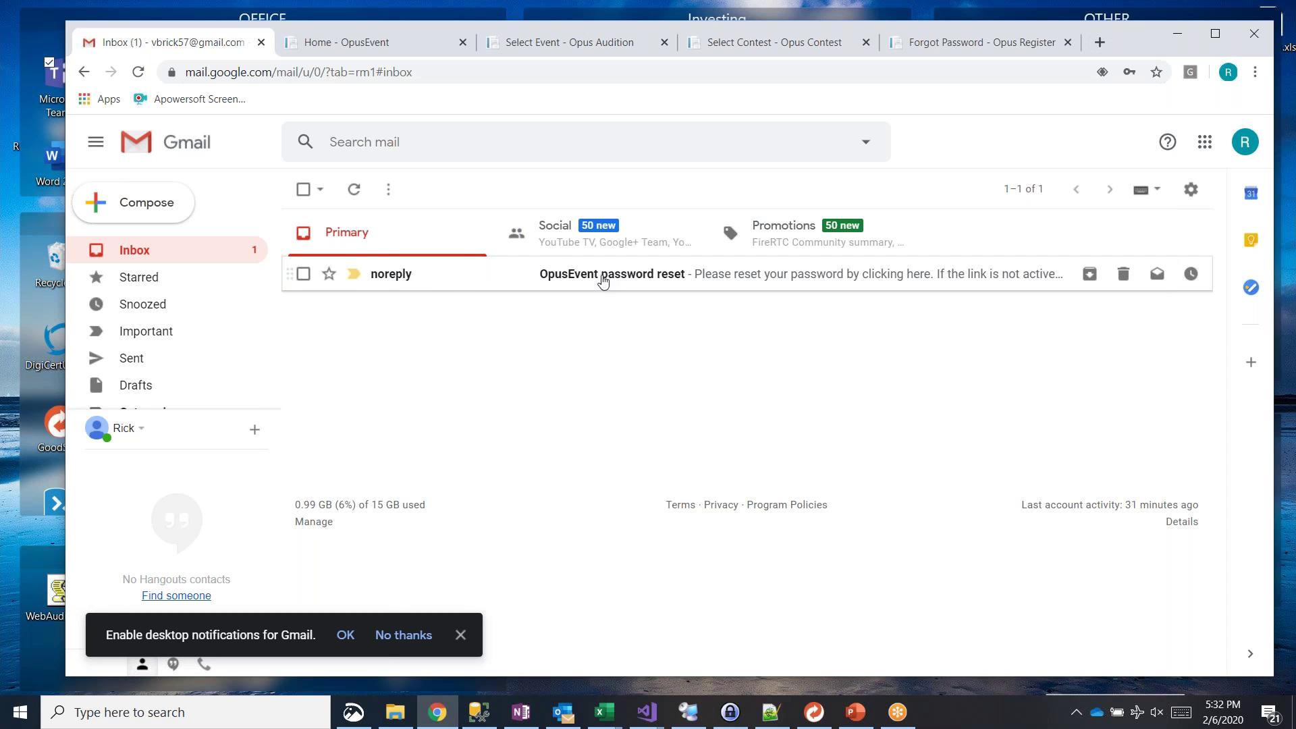
click(603, 277)
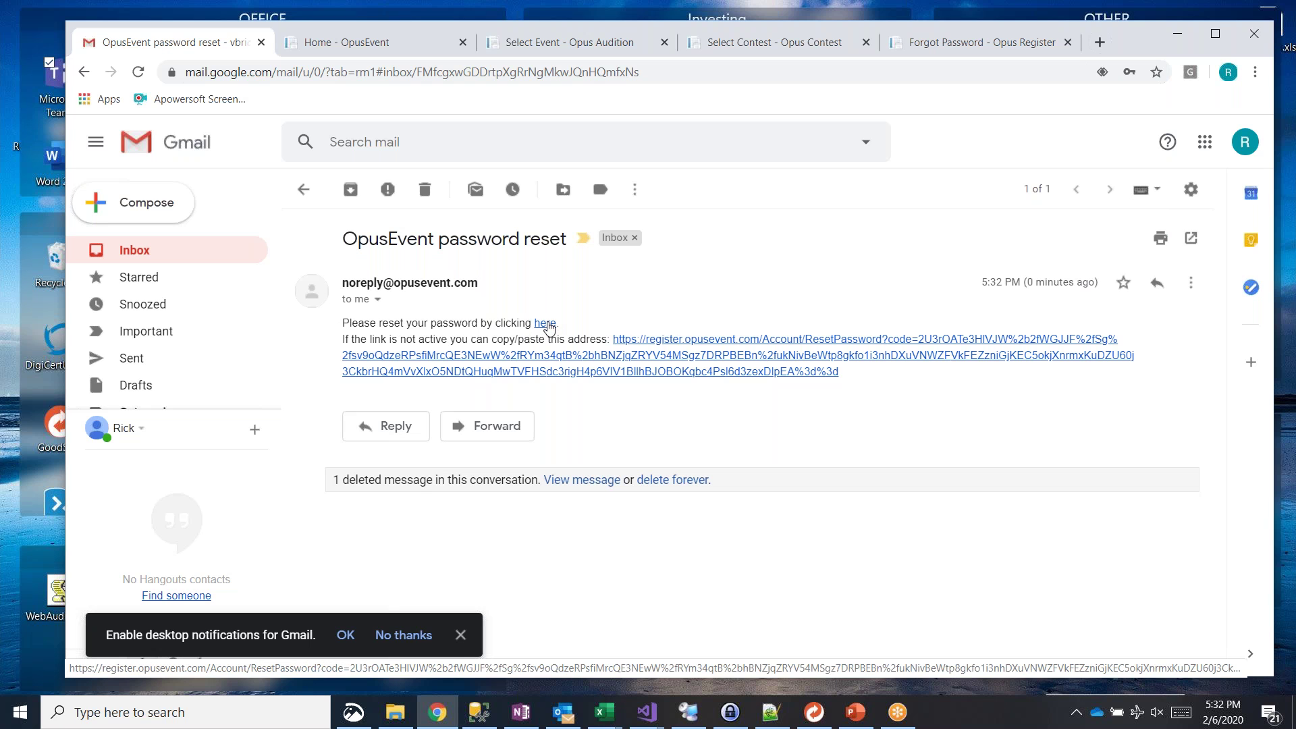
click(548, 329)
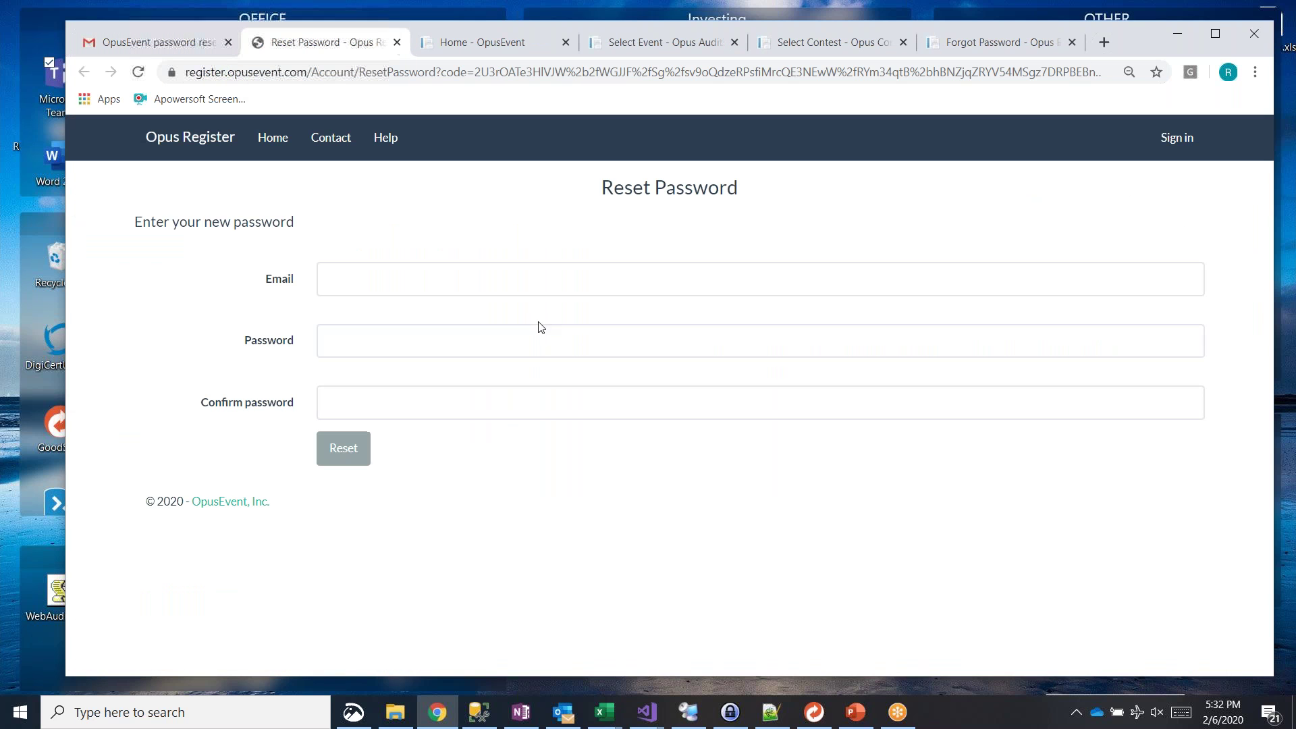
Step: Try the Email, Password and Confirm password fields, then close Reset Password without resetting
click(350, 278)
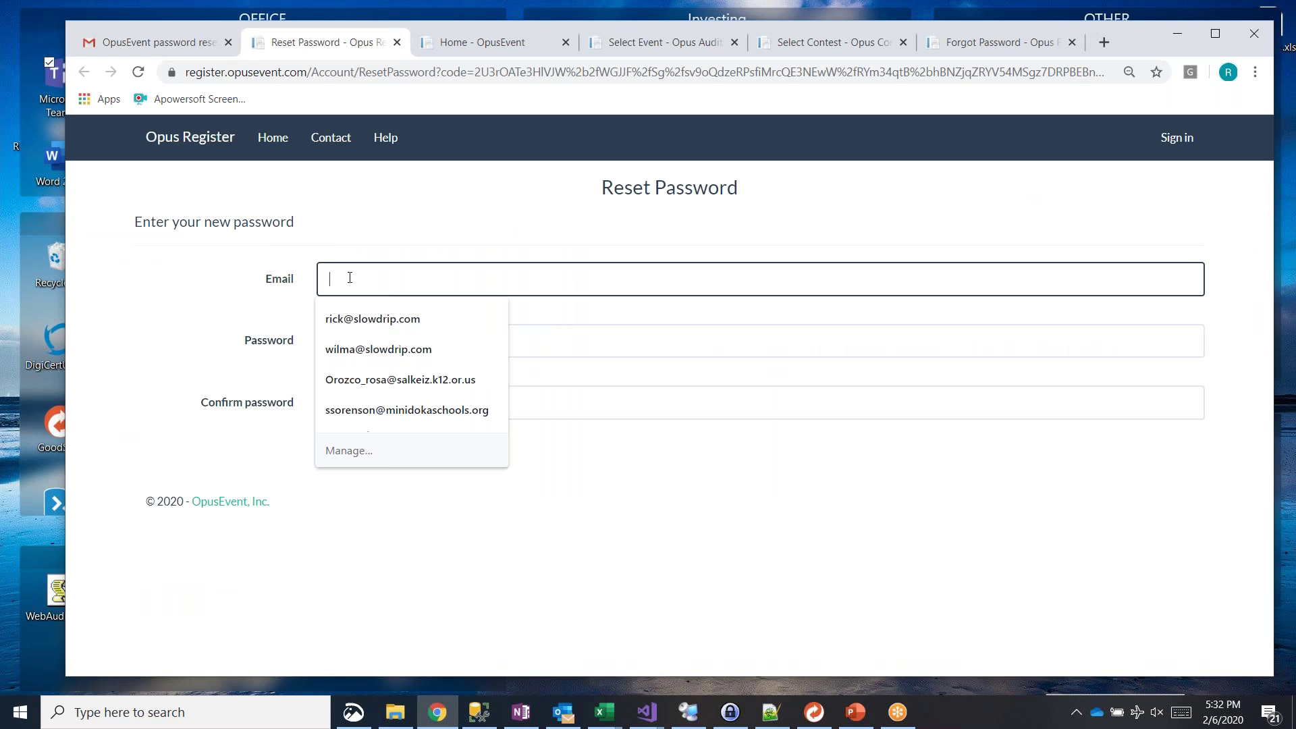
click(138, 269)
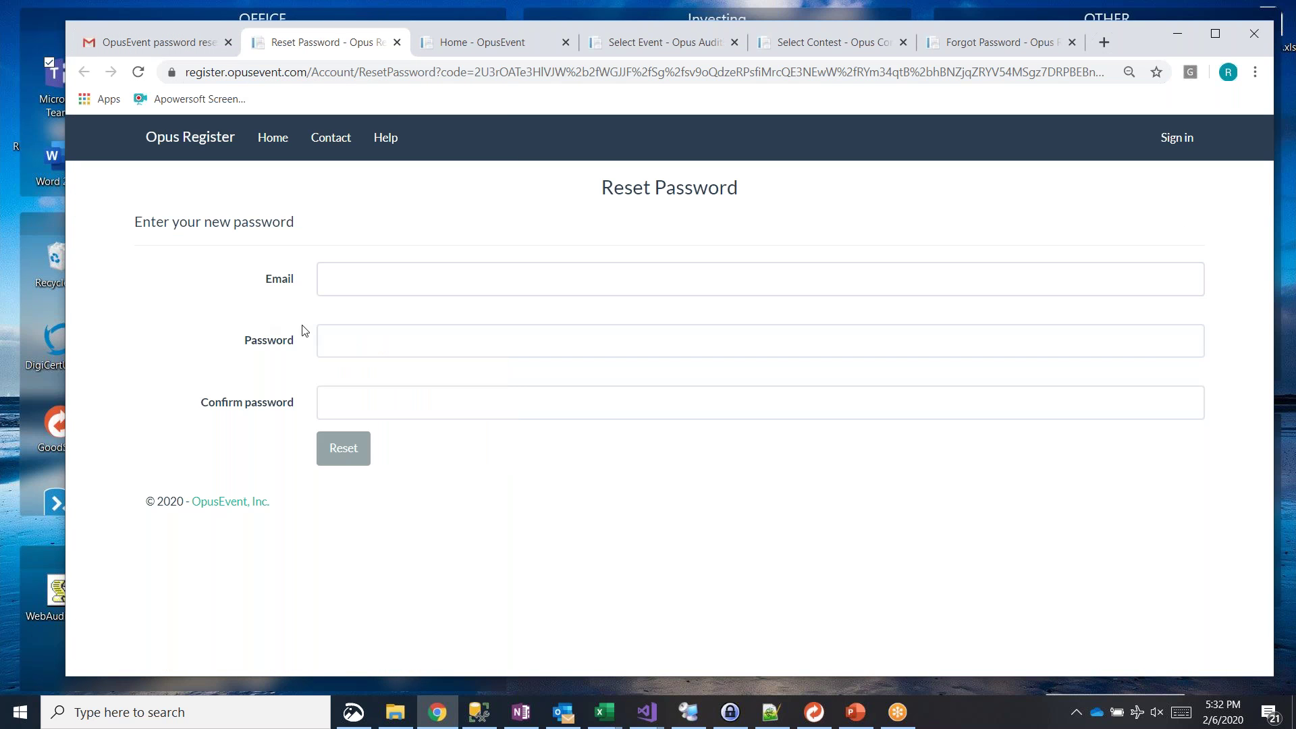
click(352, 343)
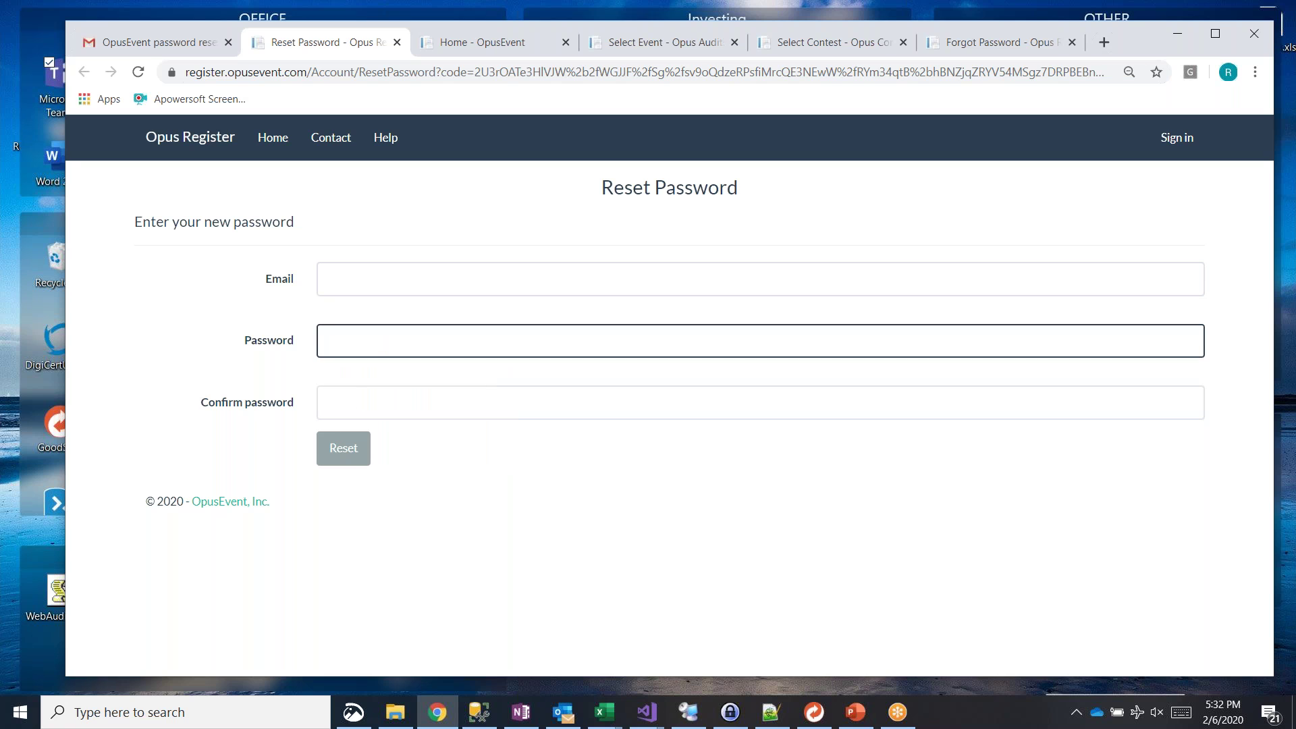
click(361, 405)
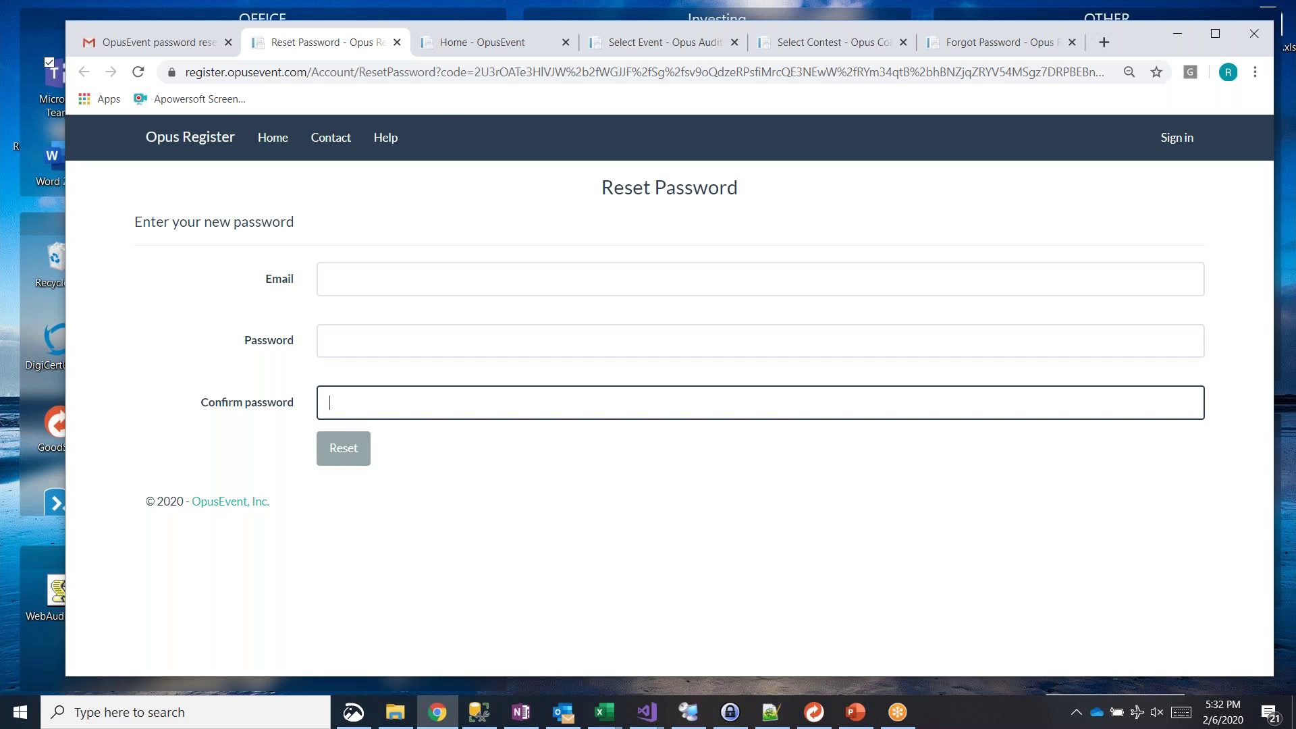
click(397, 43)
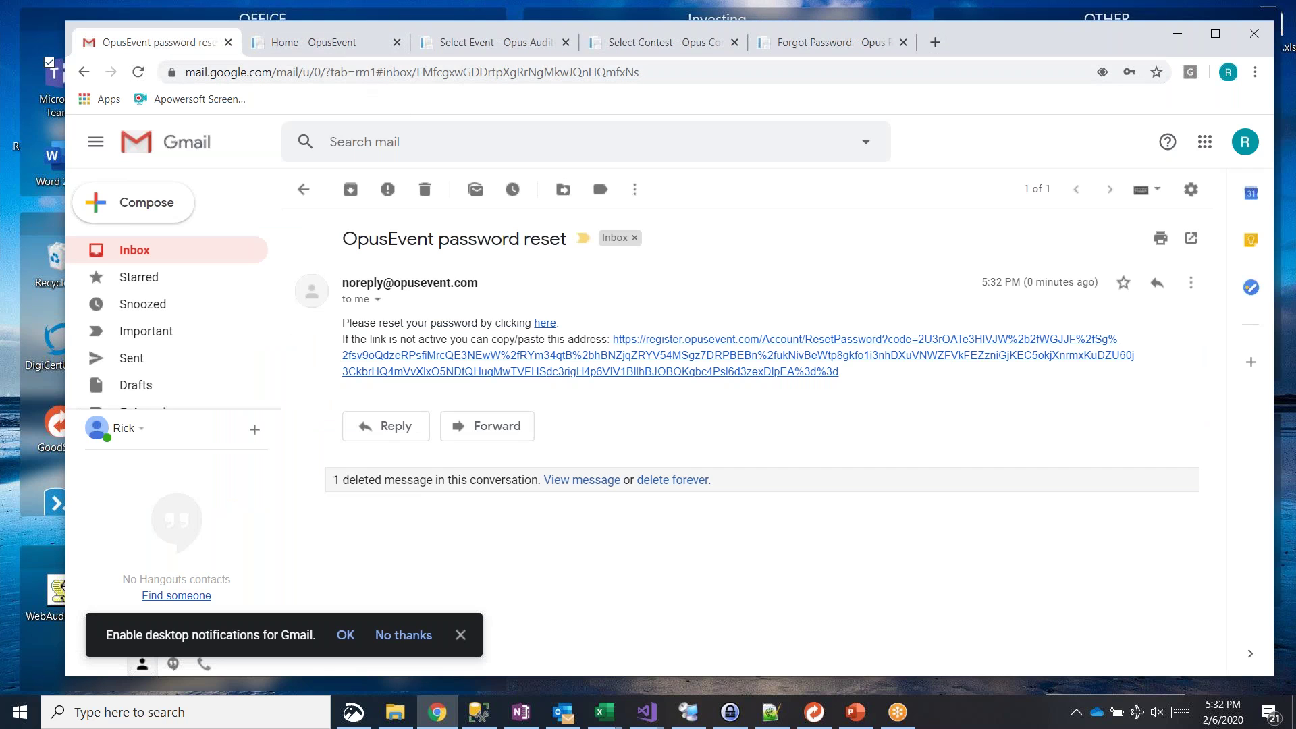
Step: Log off Opus Audition from its Hello account menu
click(457, 45)
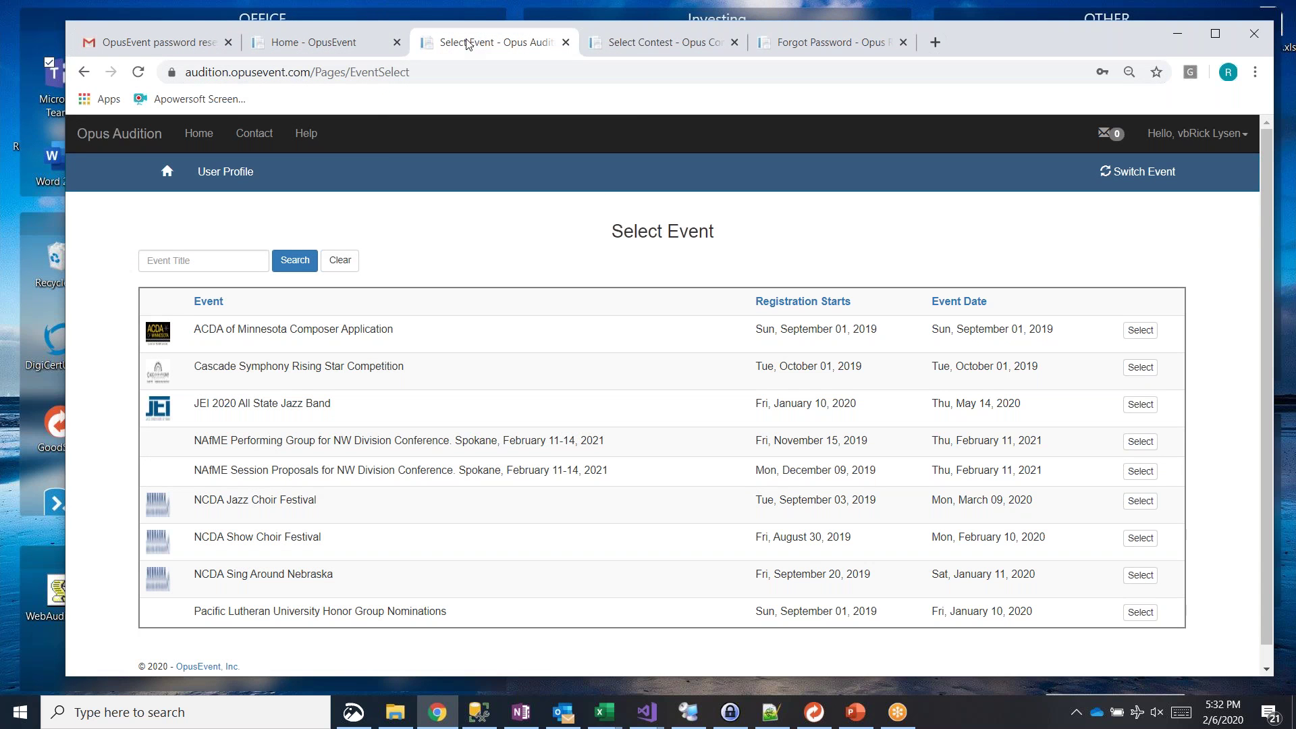
click(1227, 140)
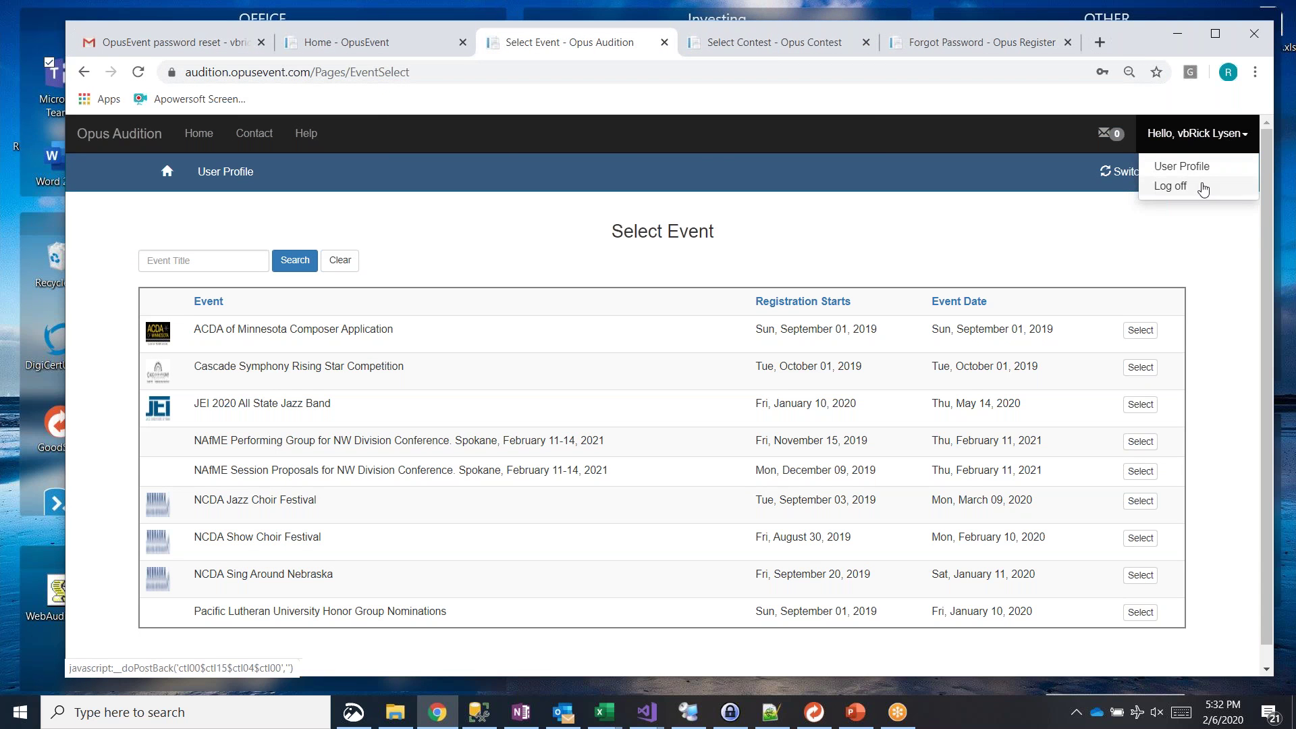
click(1170, 186)
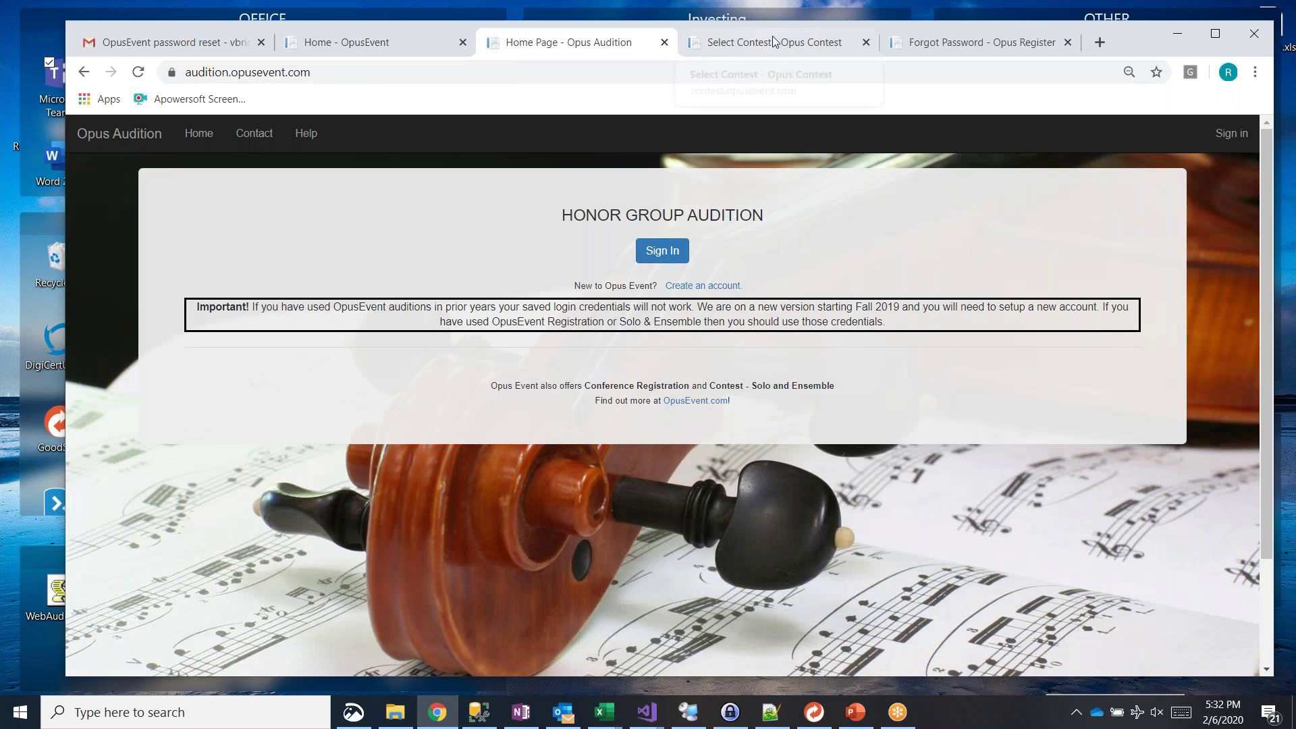
Step: Log off Opus Contest, then bring up the Opus Audition sign-in form
click(773, 39)
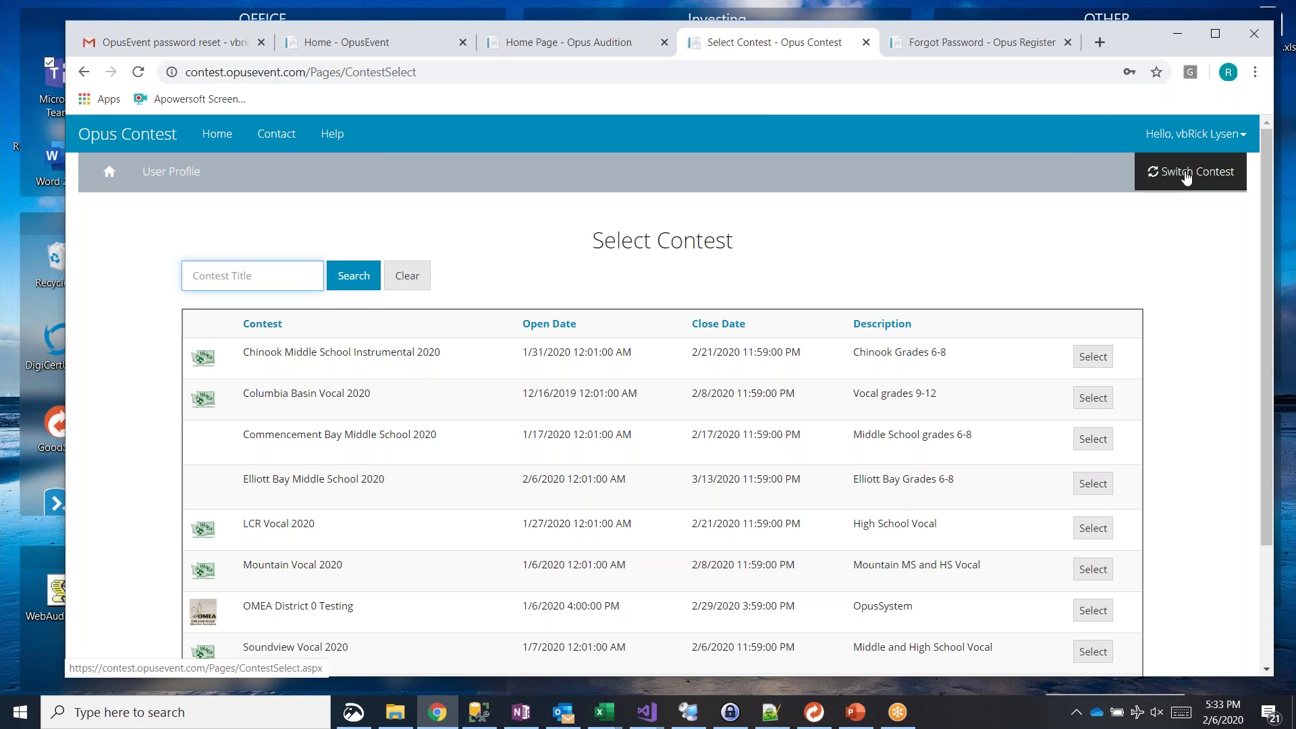
click(1187, 177)
click(1194, 135)
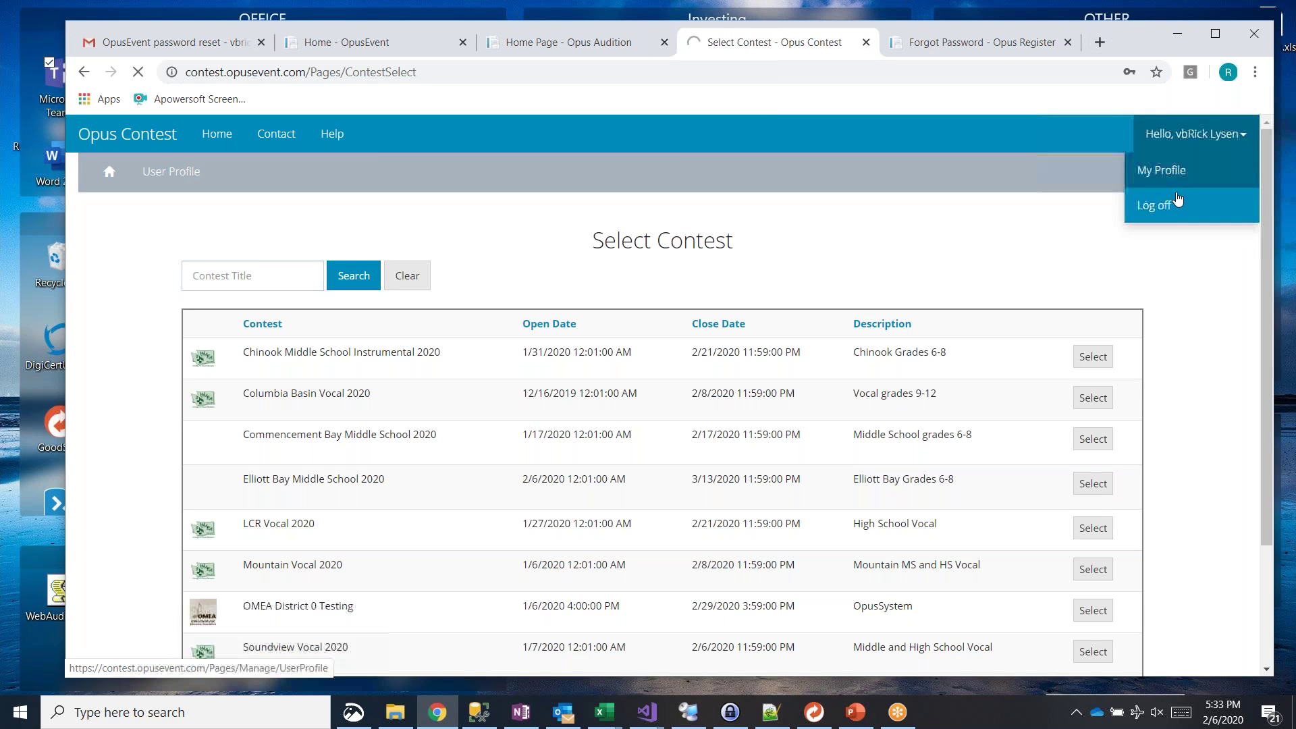
click(1168, 209)
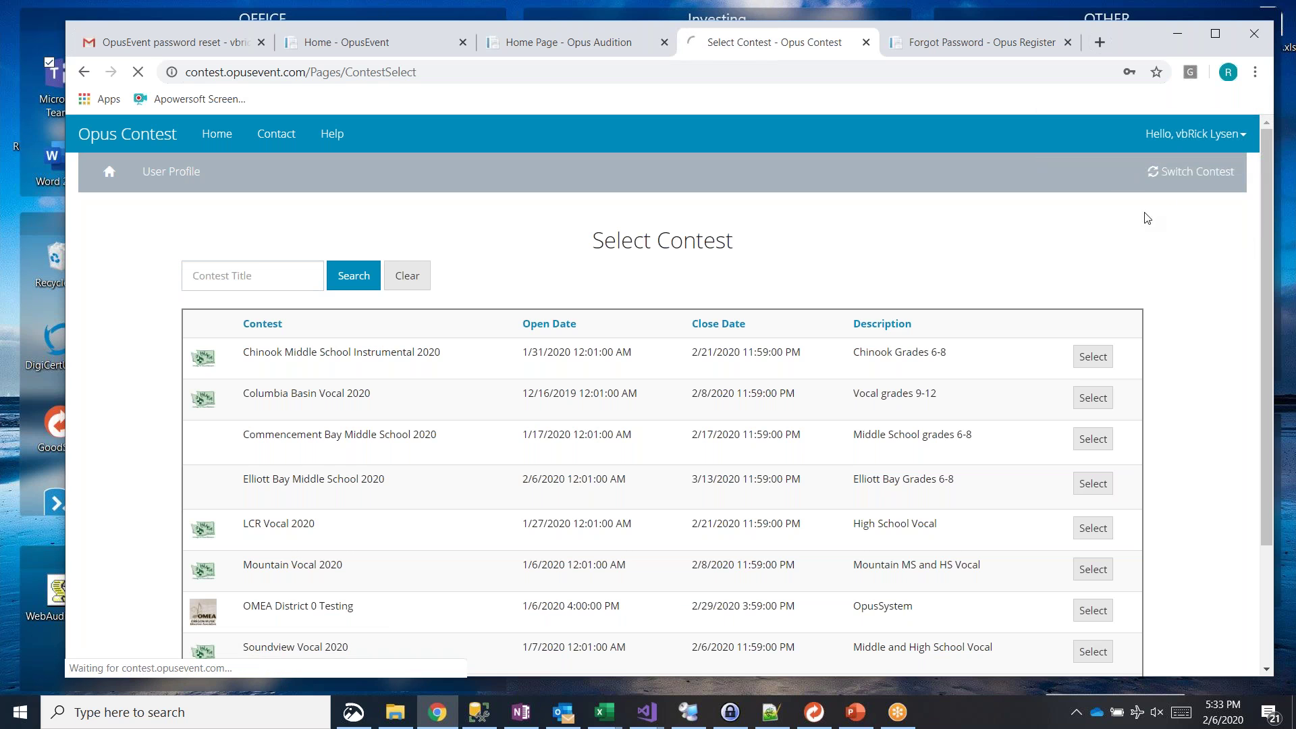
click(549, 43)
click(672, 259)
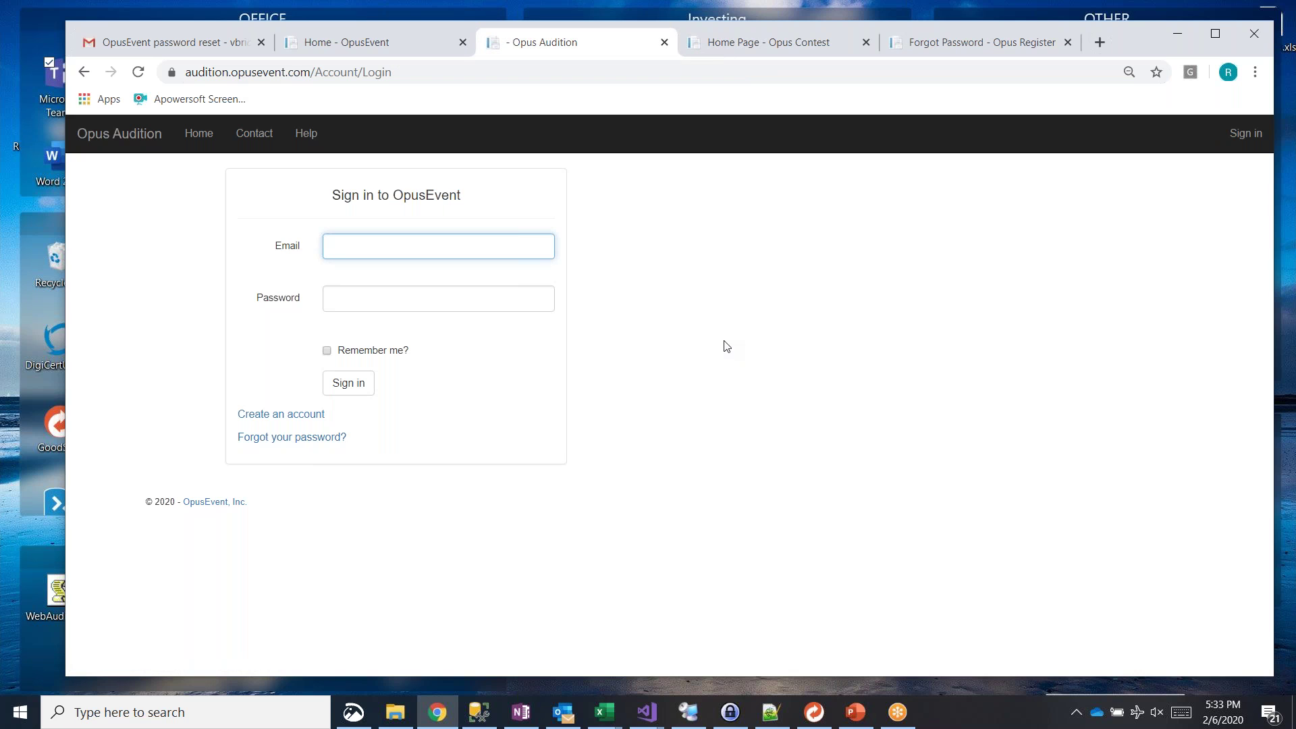
Step: Sign in with the saved account email and password, and select ACDA of Minnesota Composer Application
click(428, 245)
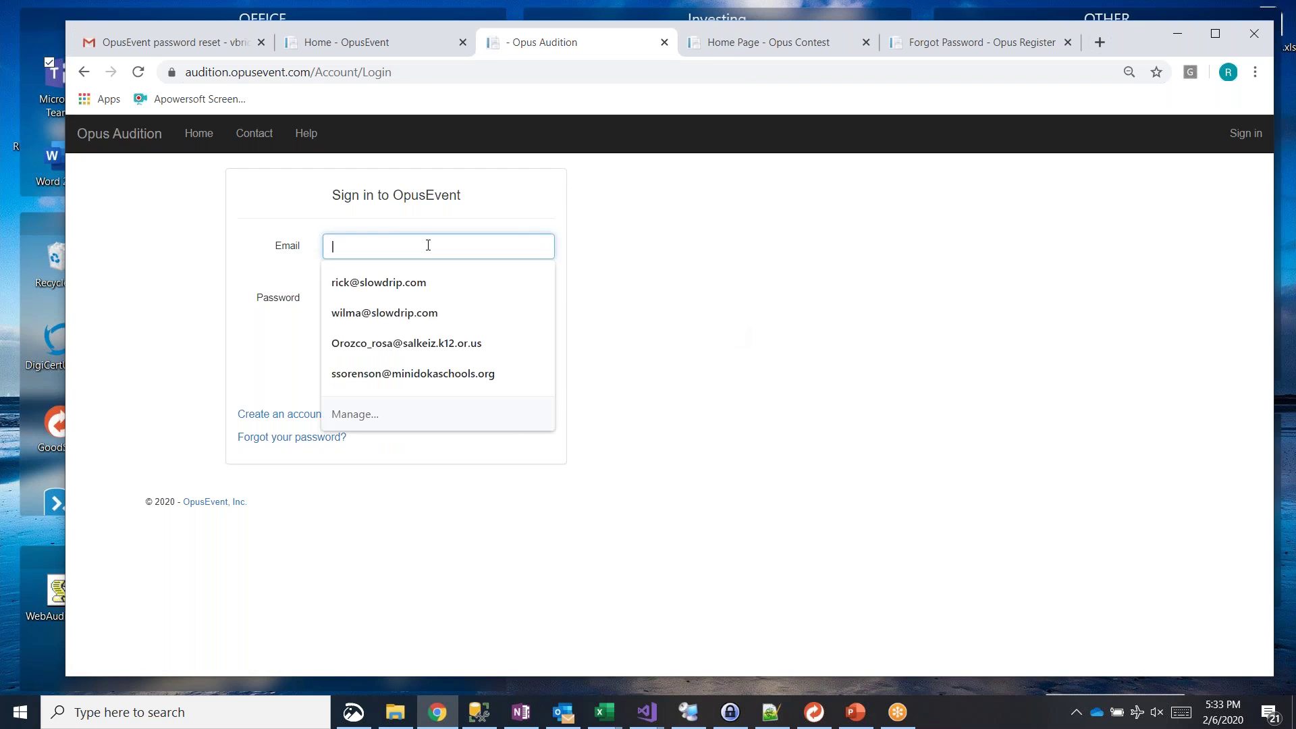
text(vbrick)
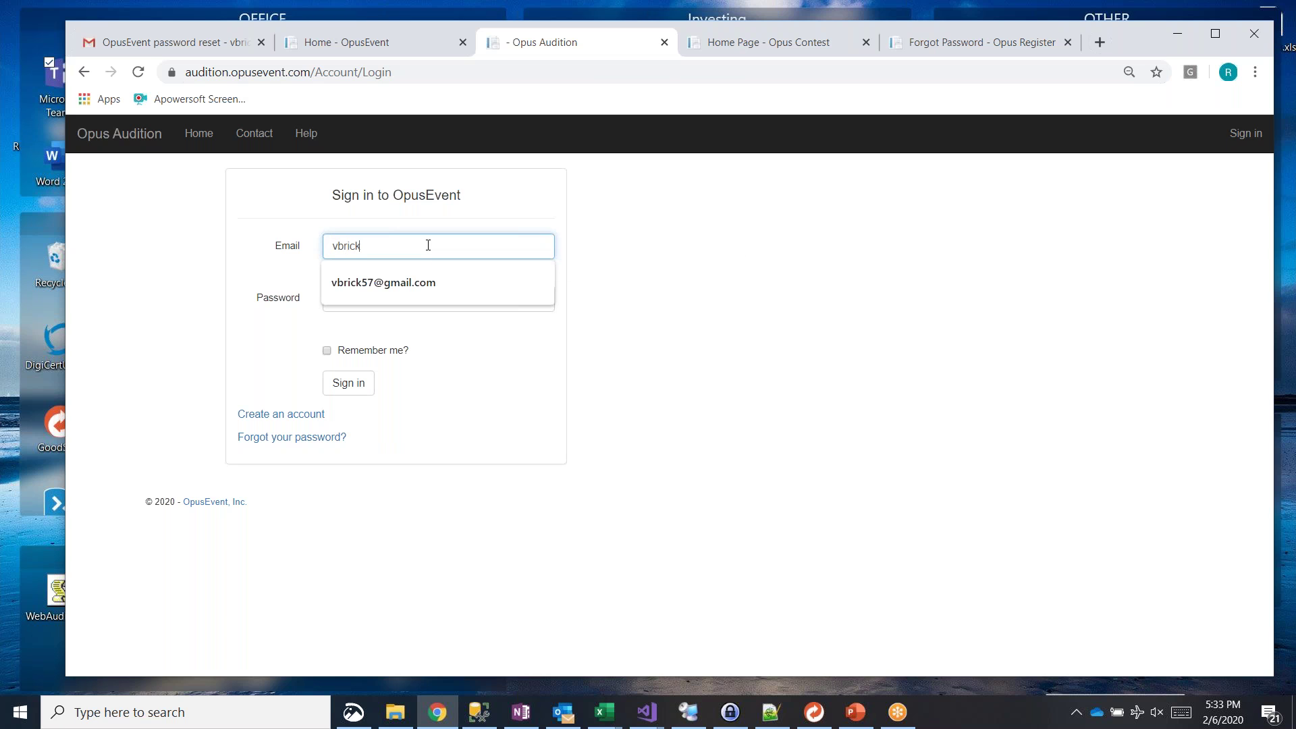
key(Down)
key(Tab)
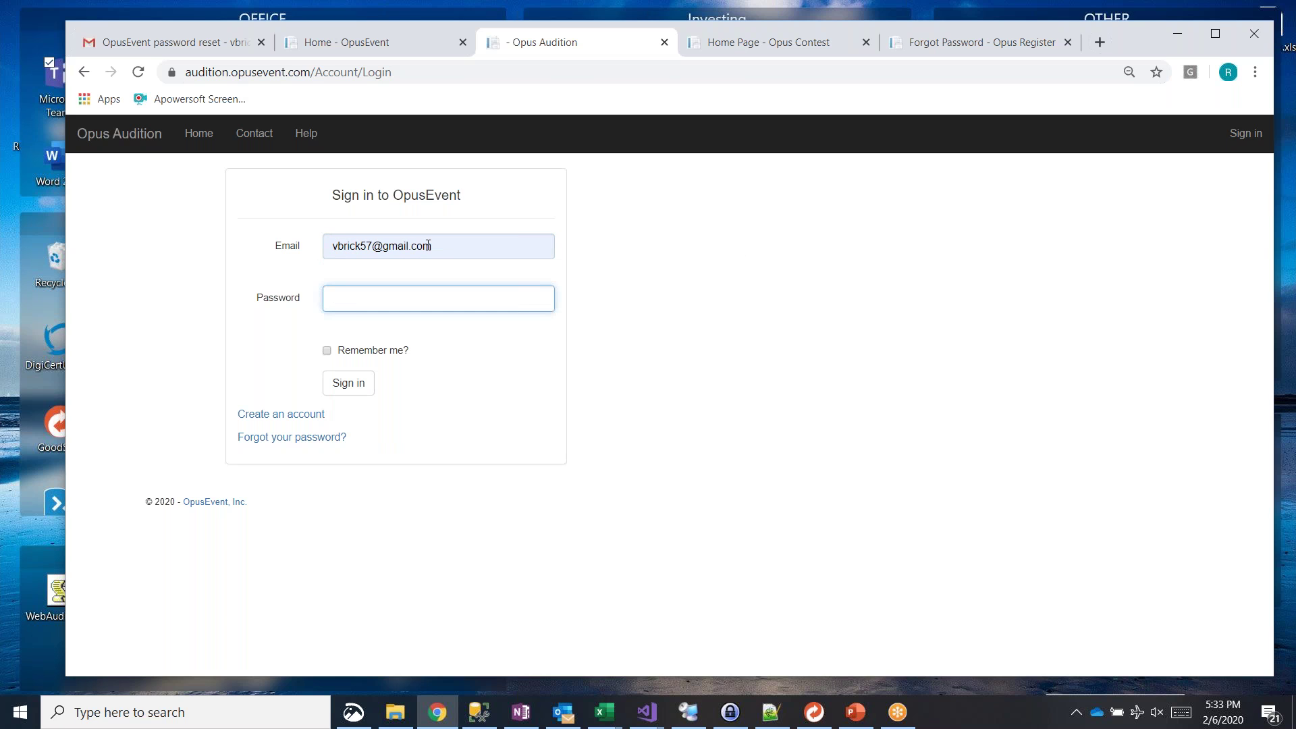
text(••••••••)
key(Return)
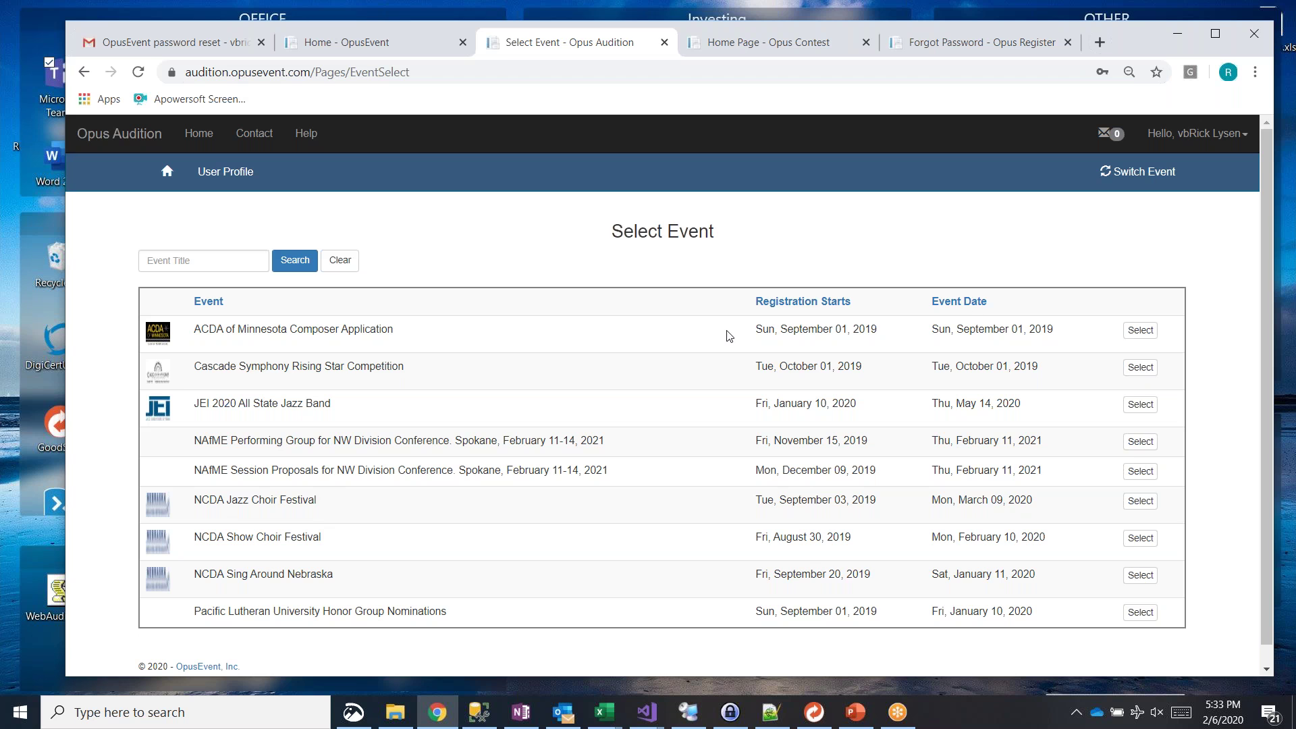
click(1140, 331)
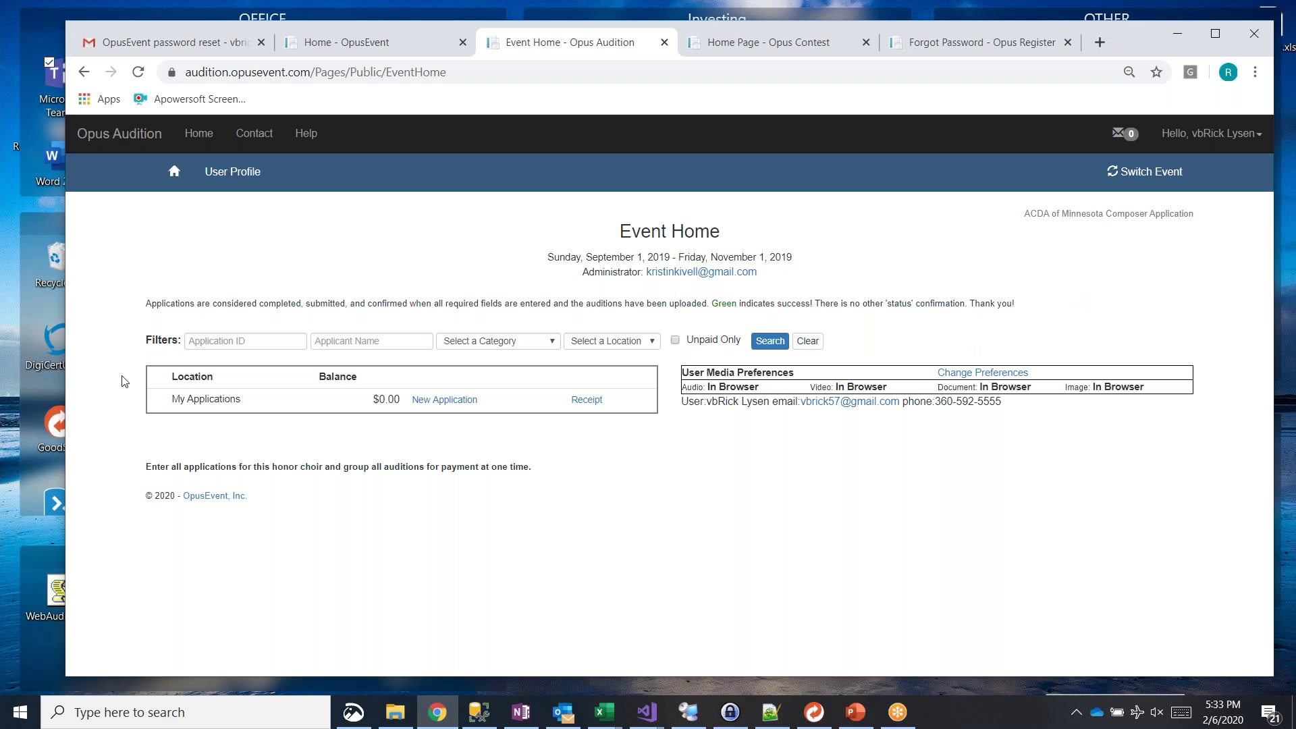
Step: Go to the Home - OpusEvent tab and open Contact from the top navigation
click(318, 52)
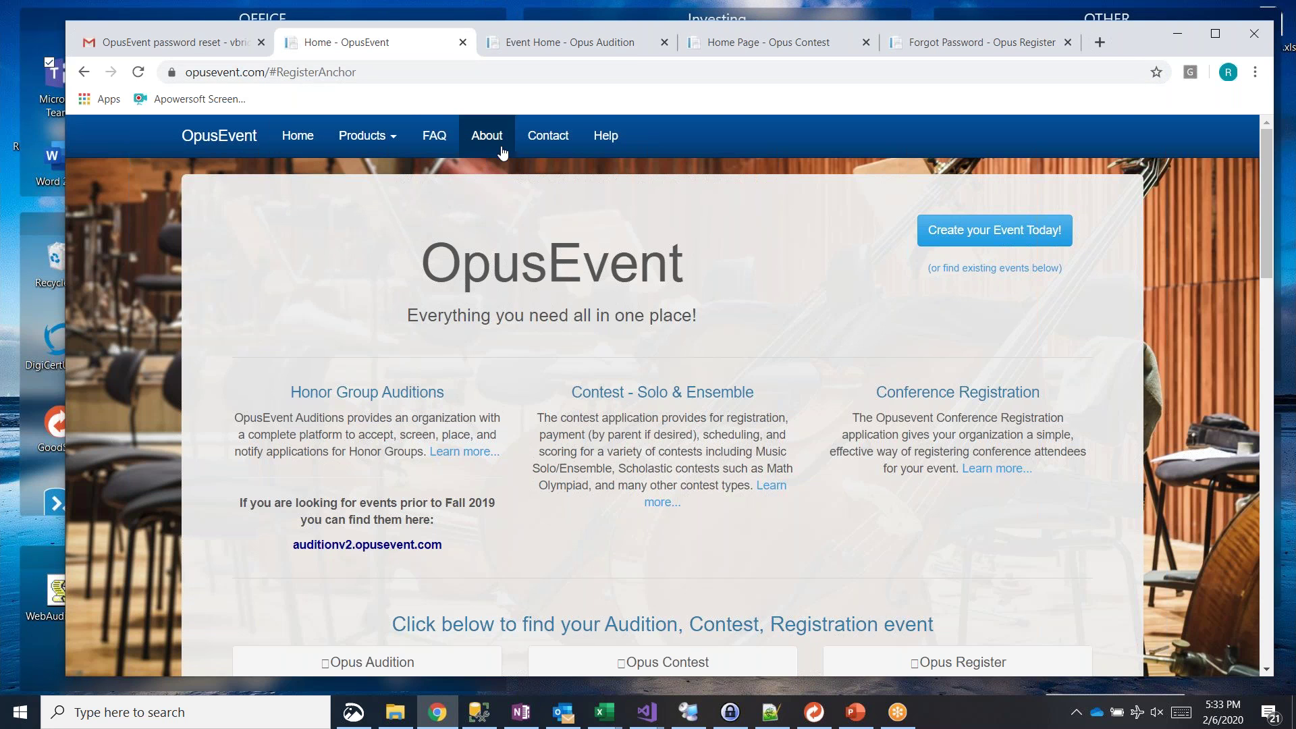
click(542, 141)
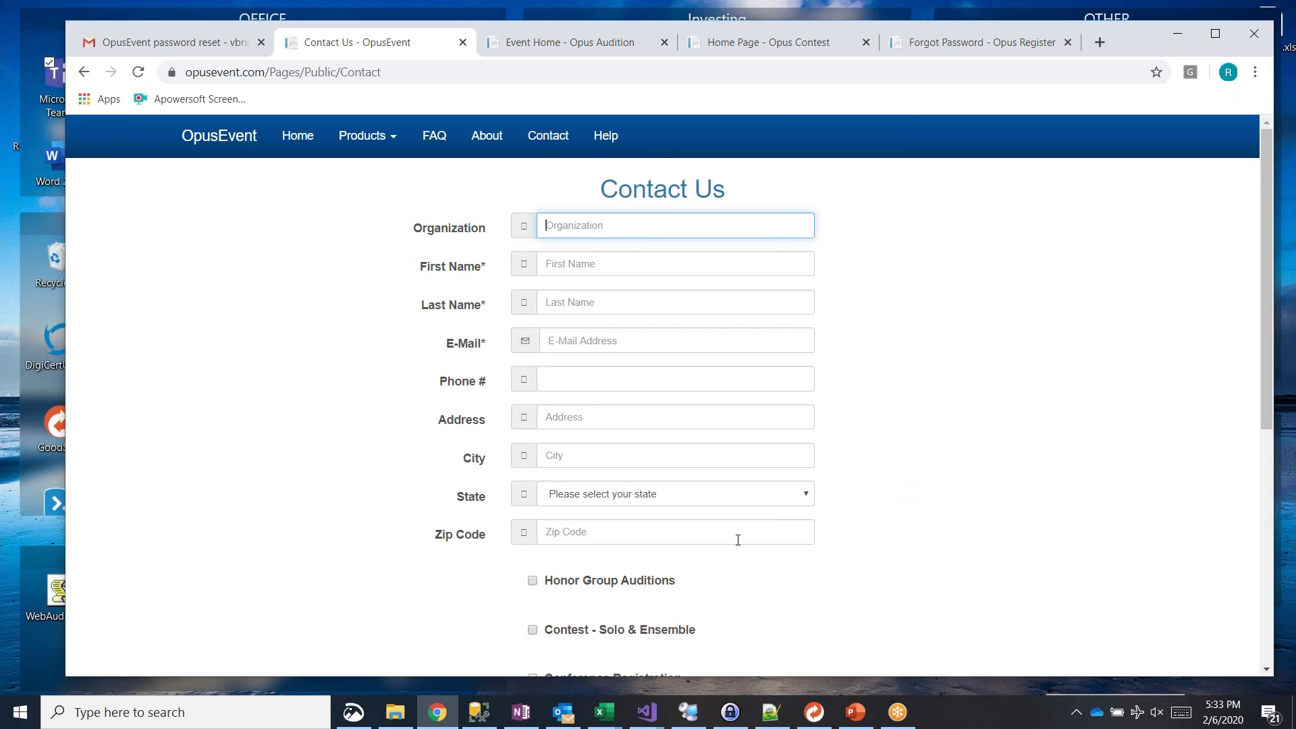
Step: Review the Contact Us form, select the technical support e-mail address, and start an email to it
scroll(739, 539, down, 1)
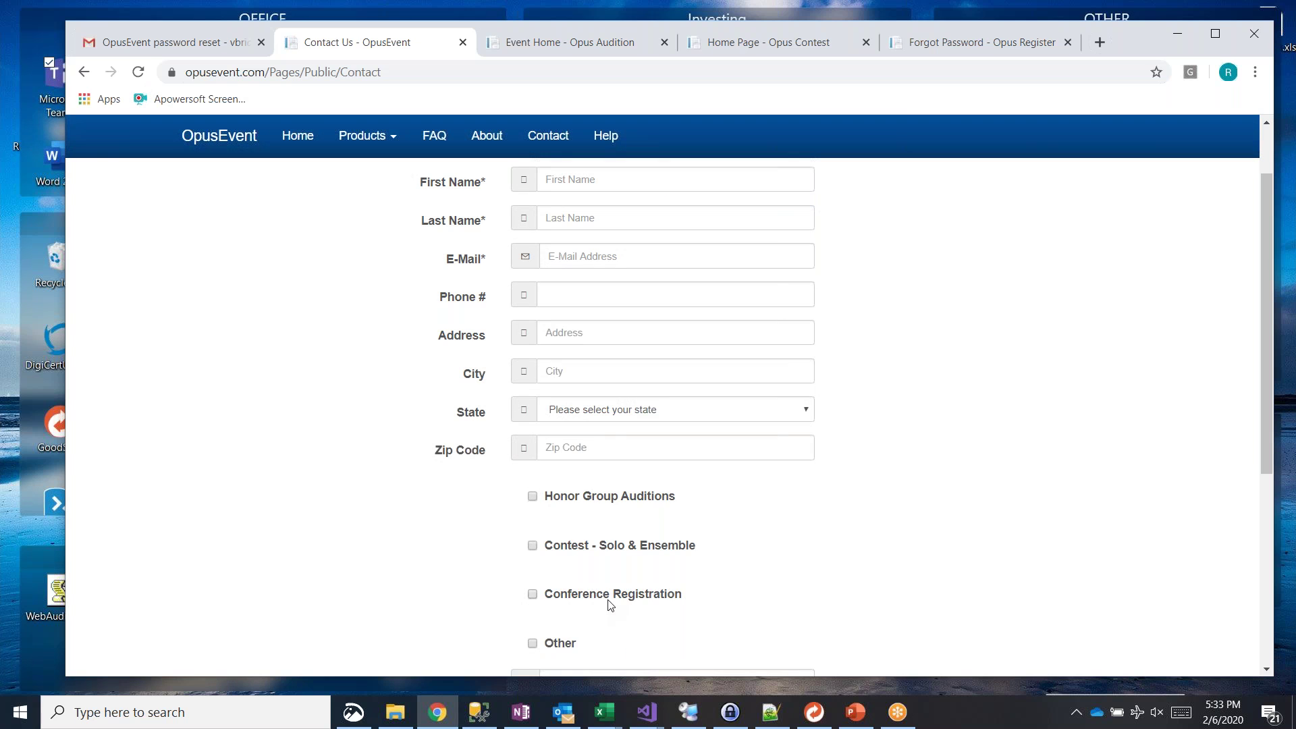
scroll(834, 560, down, 2)
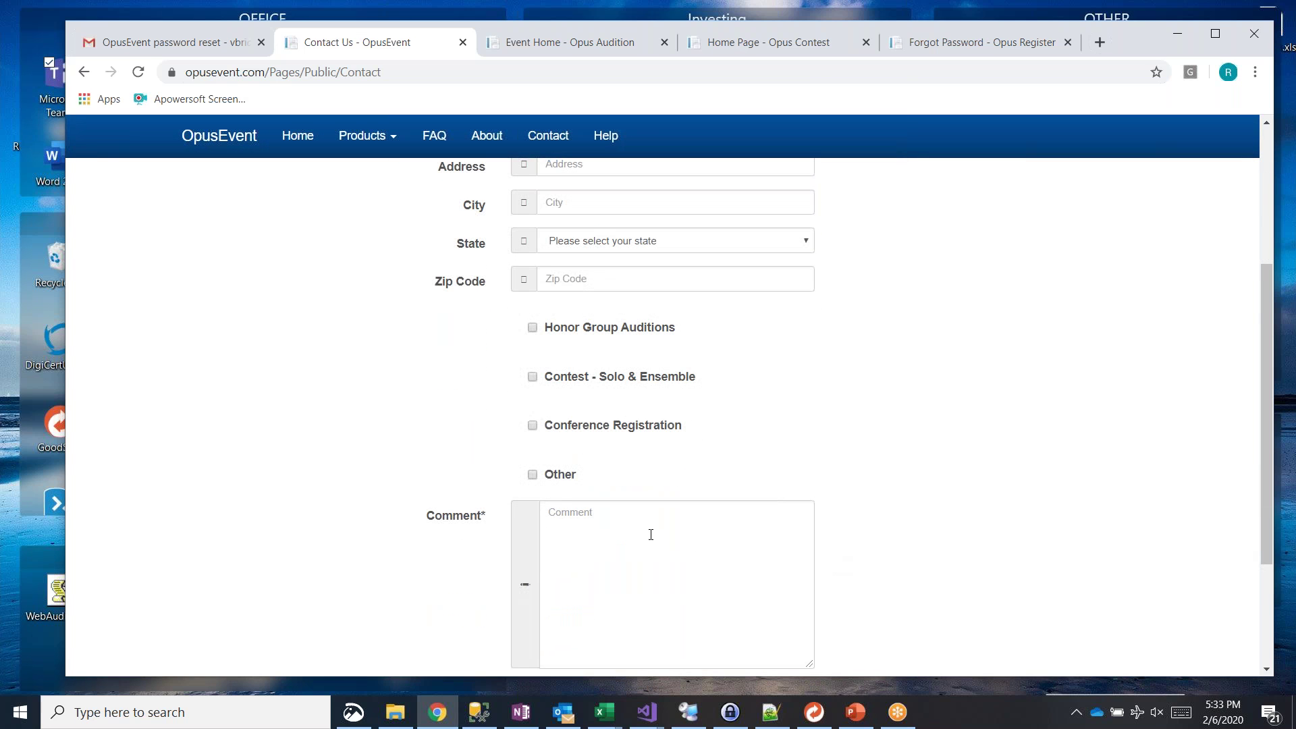
scroll(574, 524, down, 1)
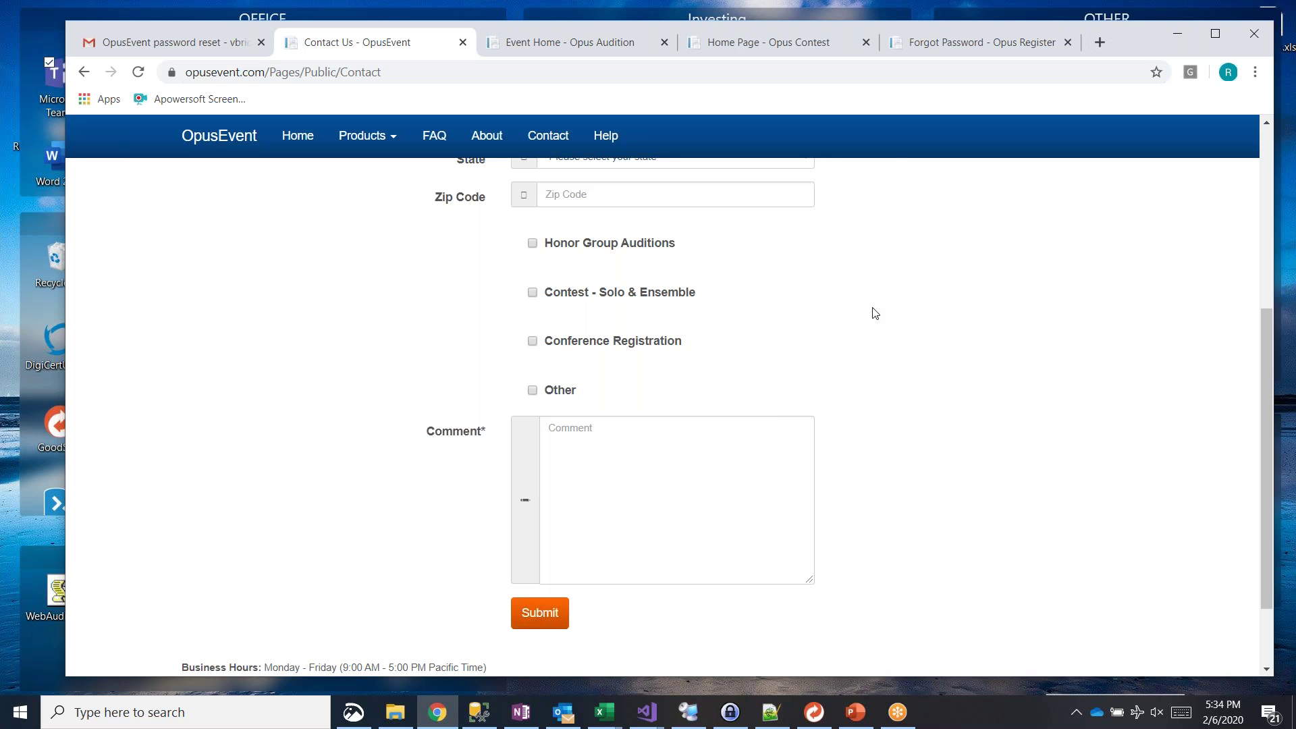
scroll(875, 313, up, 4)
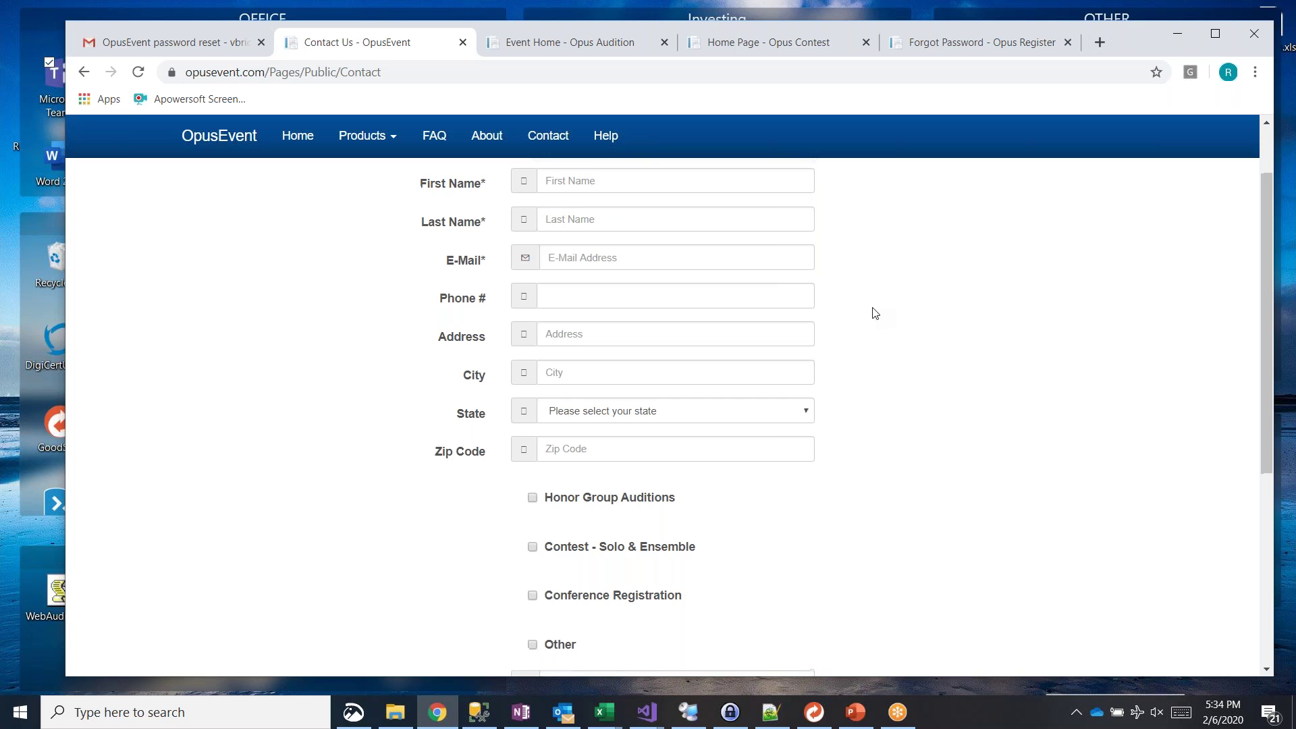
scroll(876, 313, up, 2)
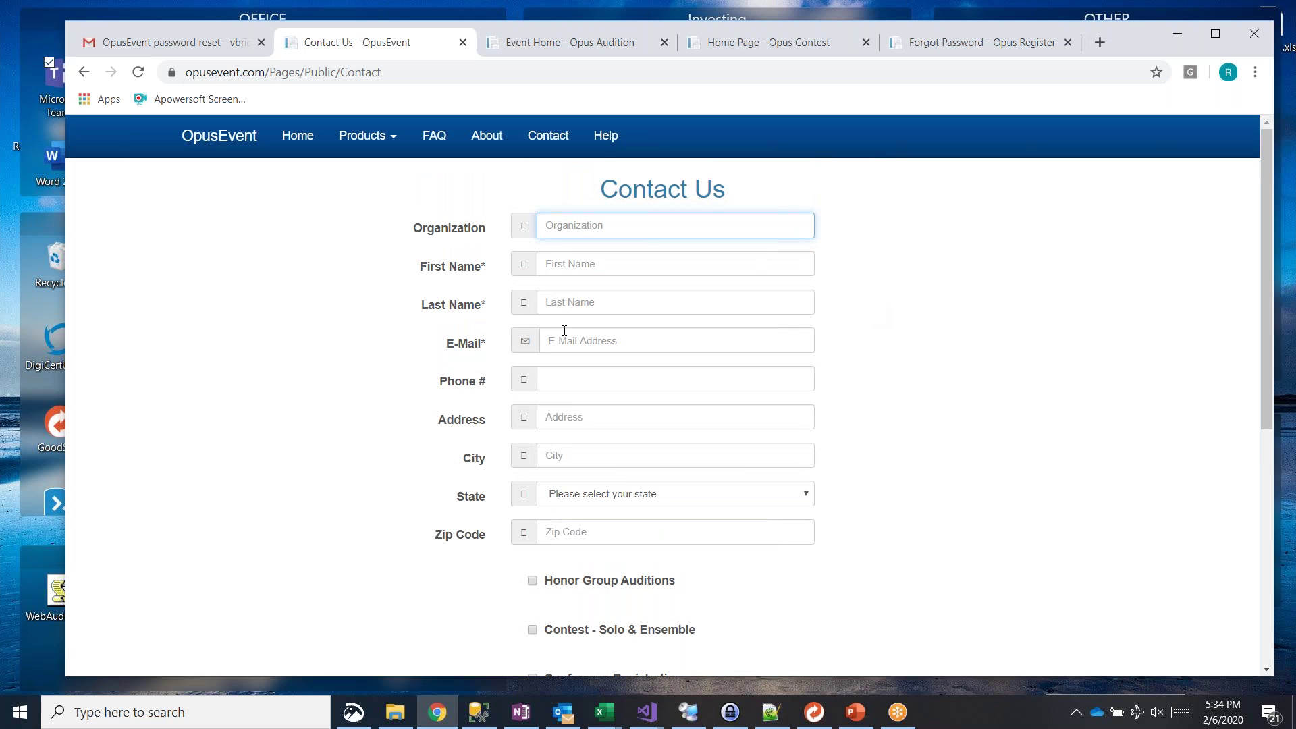
scroll(934, 333, down, 6)
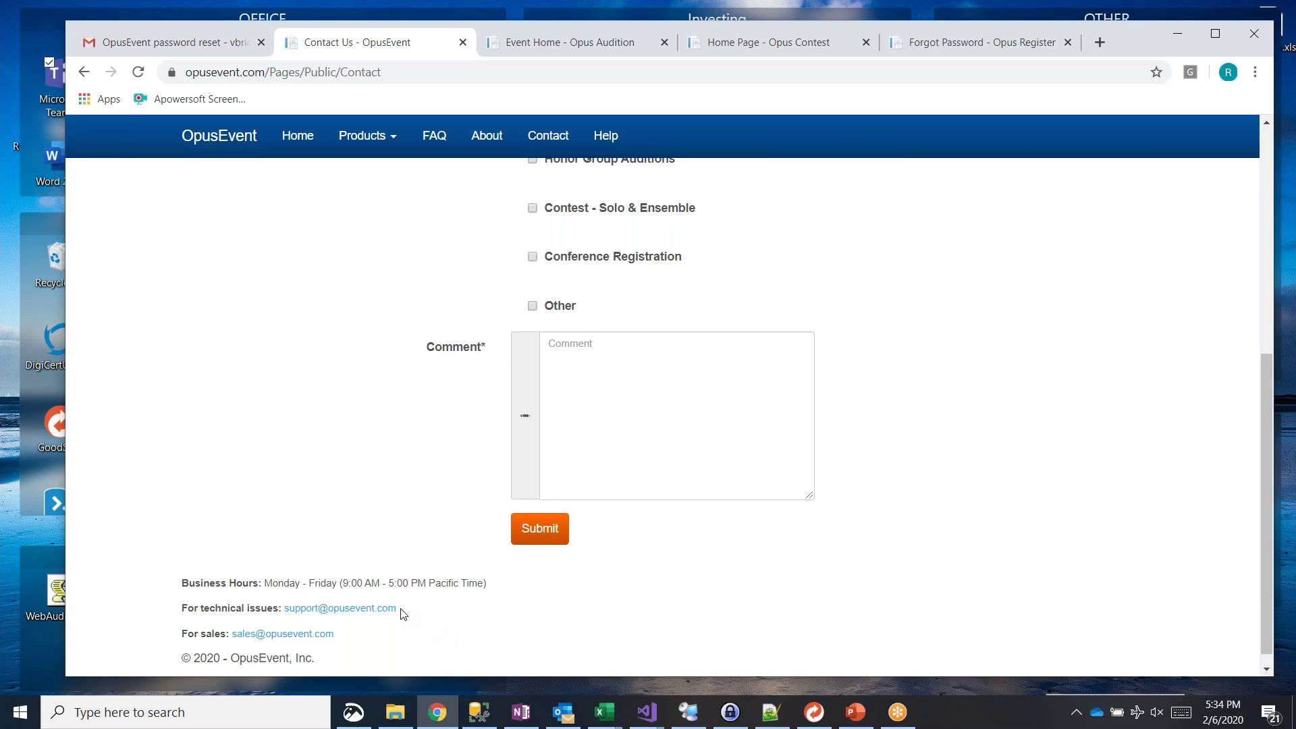
drag(403, 614, 286, 608)
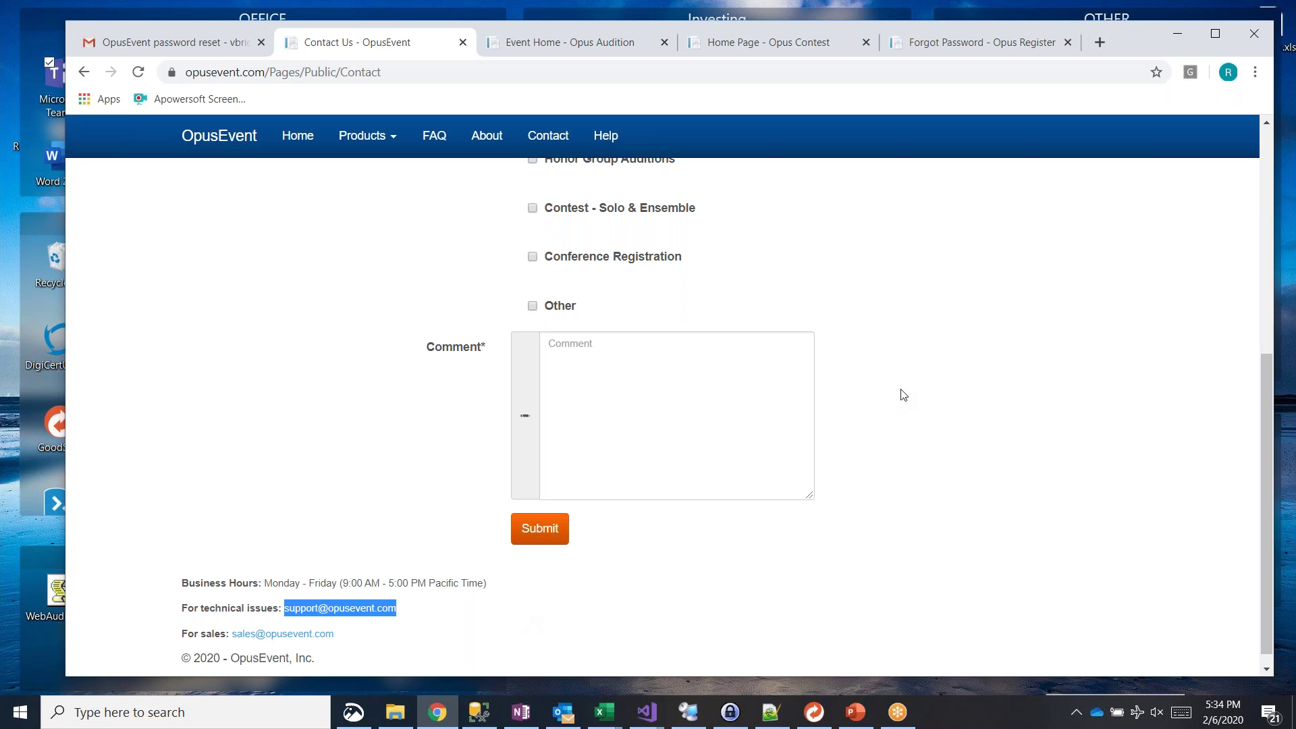
click(401, 368)
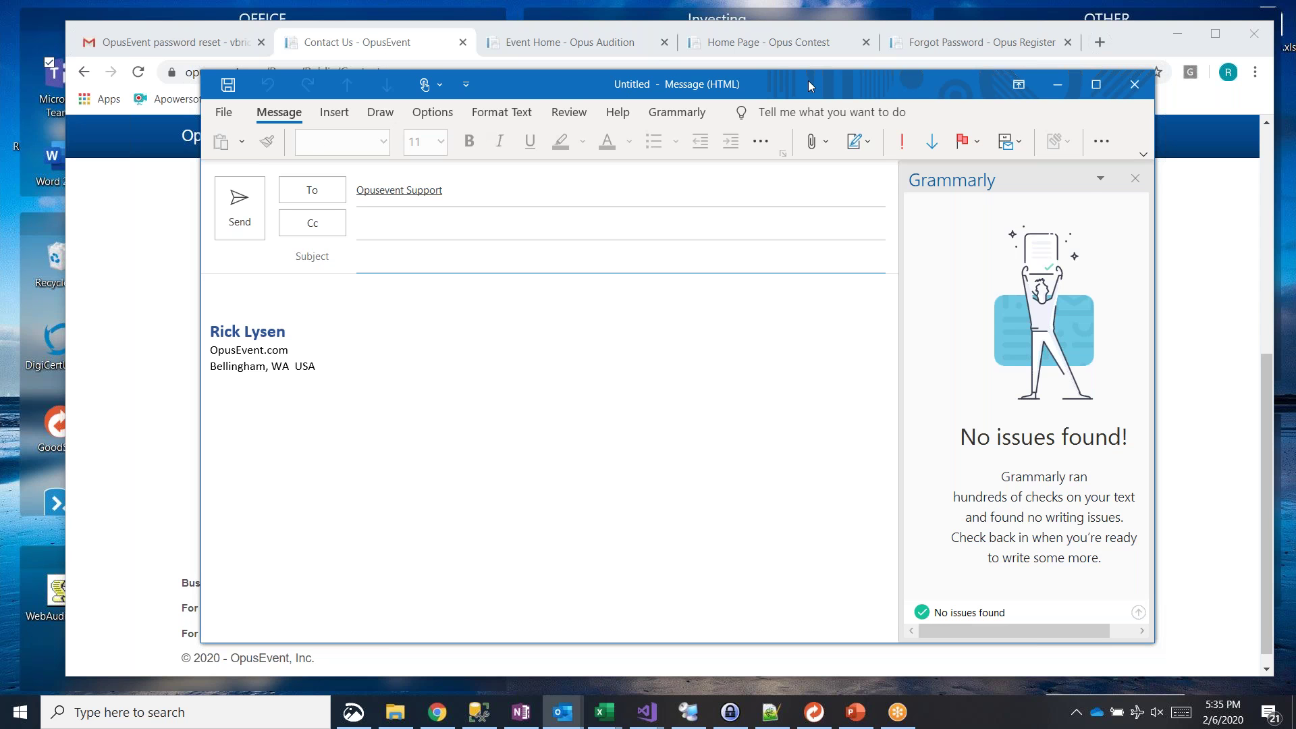
Step: Close the new Outlook message to Opusevent Support and discard it unsent
drag(808, 80, 743, 54)
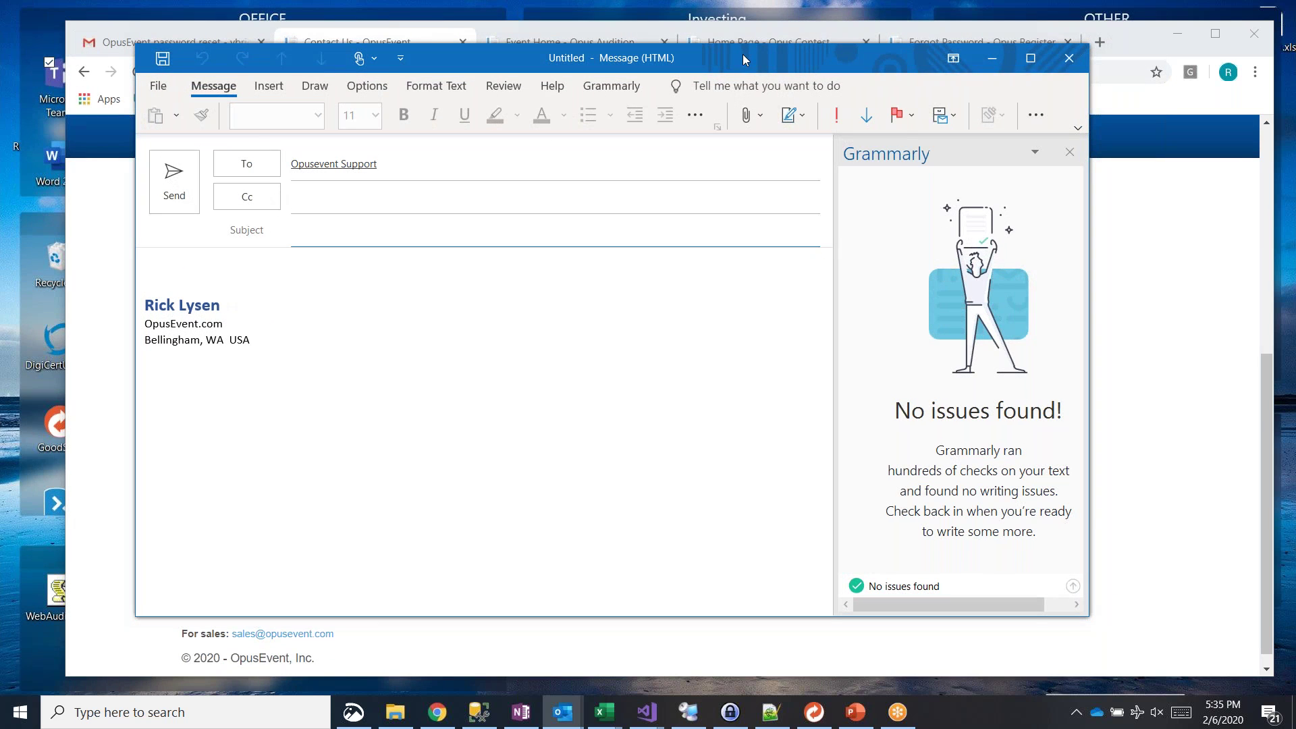
click(1069, 60)
click(652, 405)
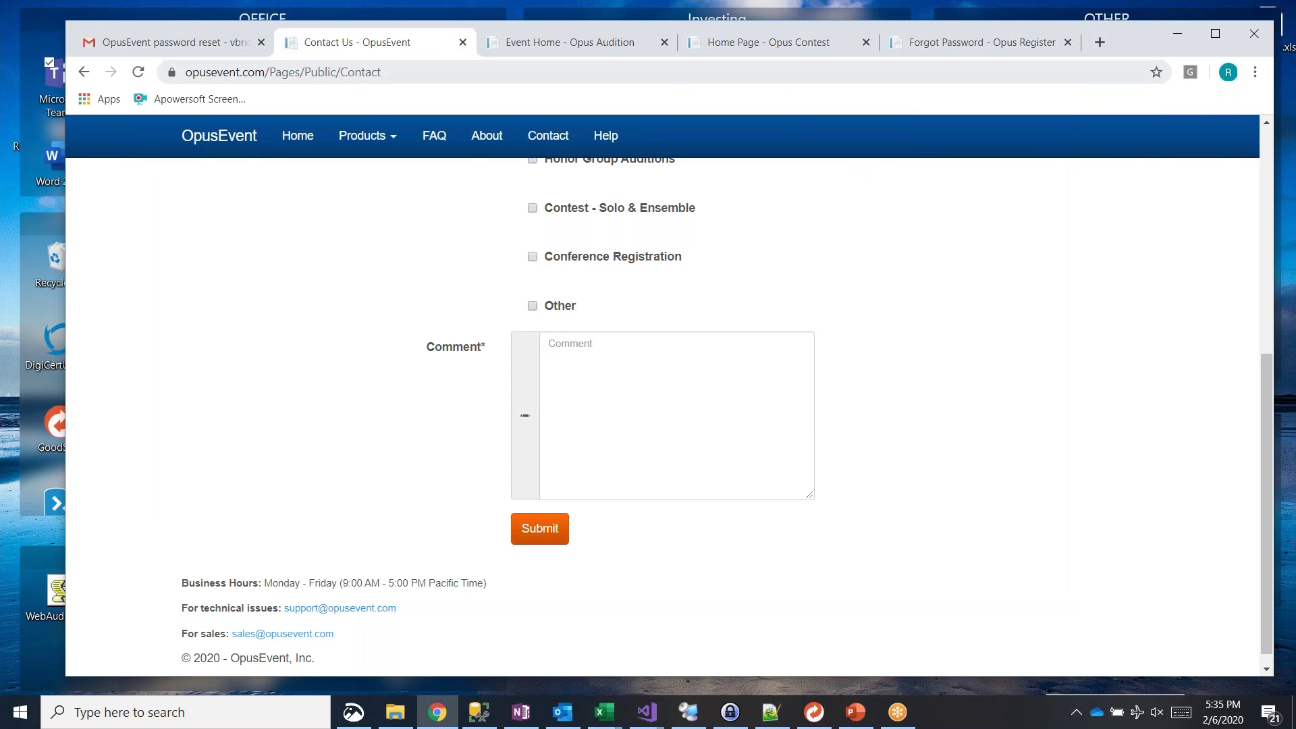
Step: Open User Profile from the Opus Audition Hello menu and scroll through the user information
click(603, 47)
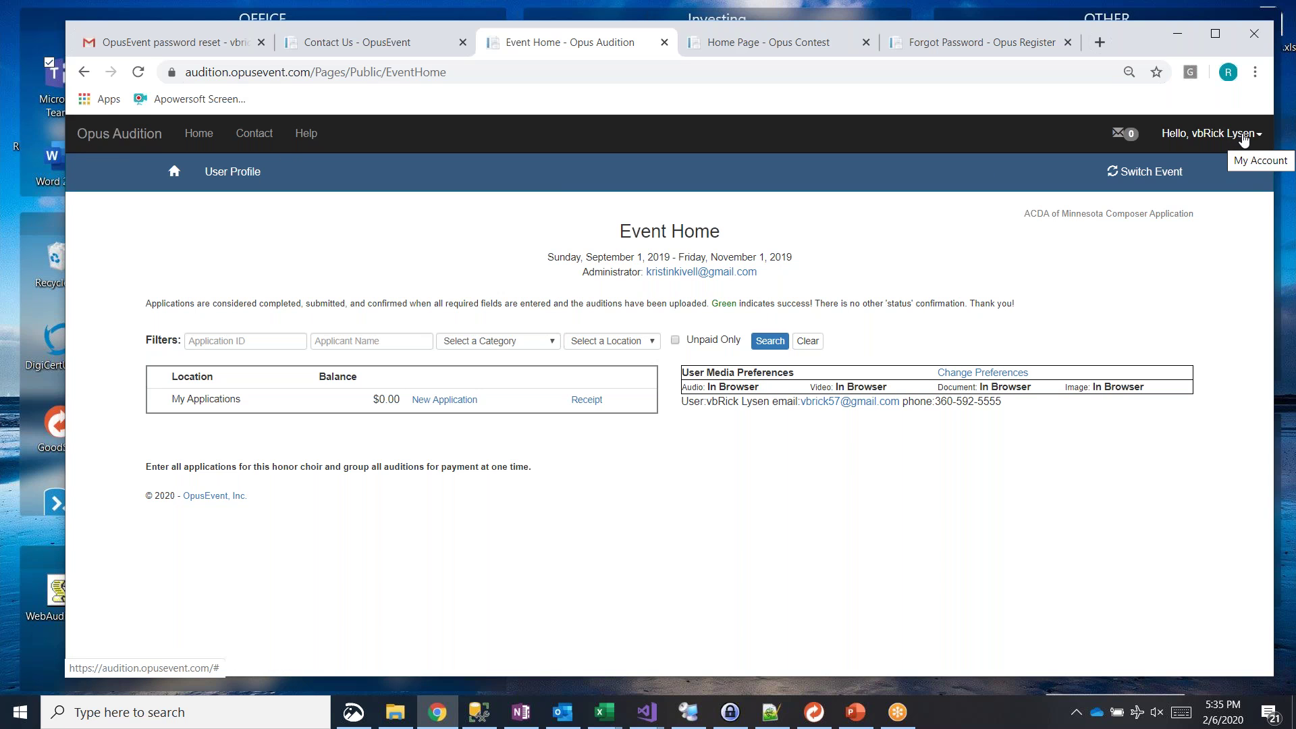
click(1244, 139)
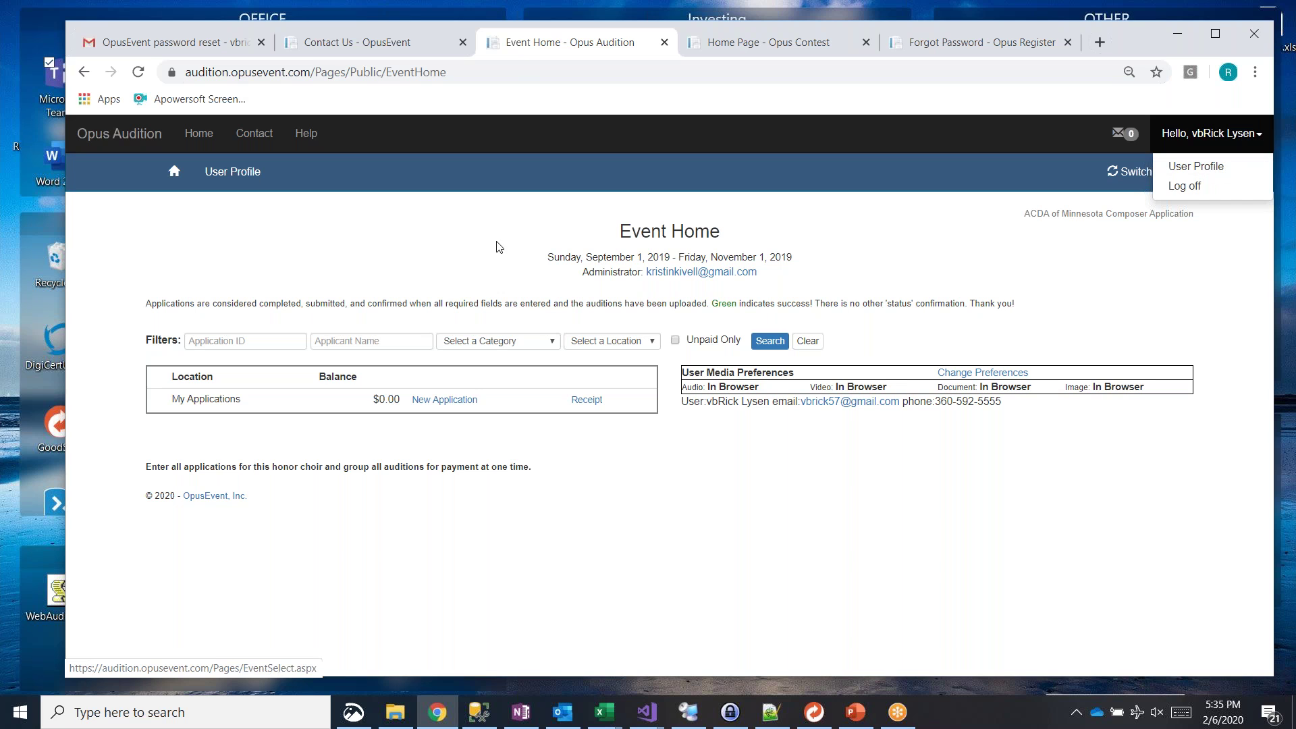
click(473, 244)
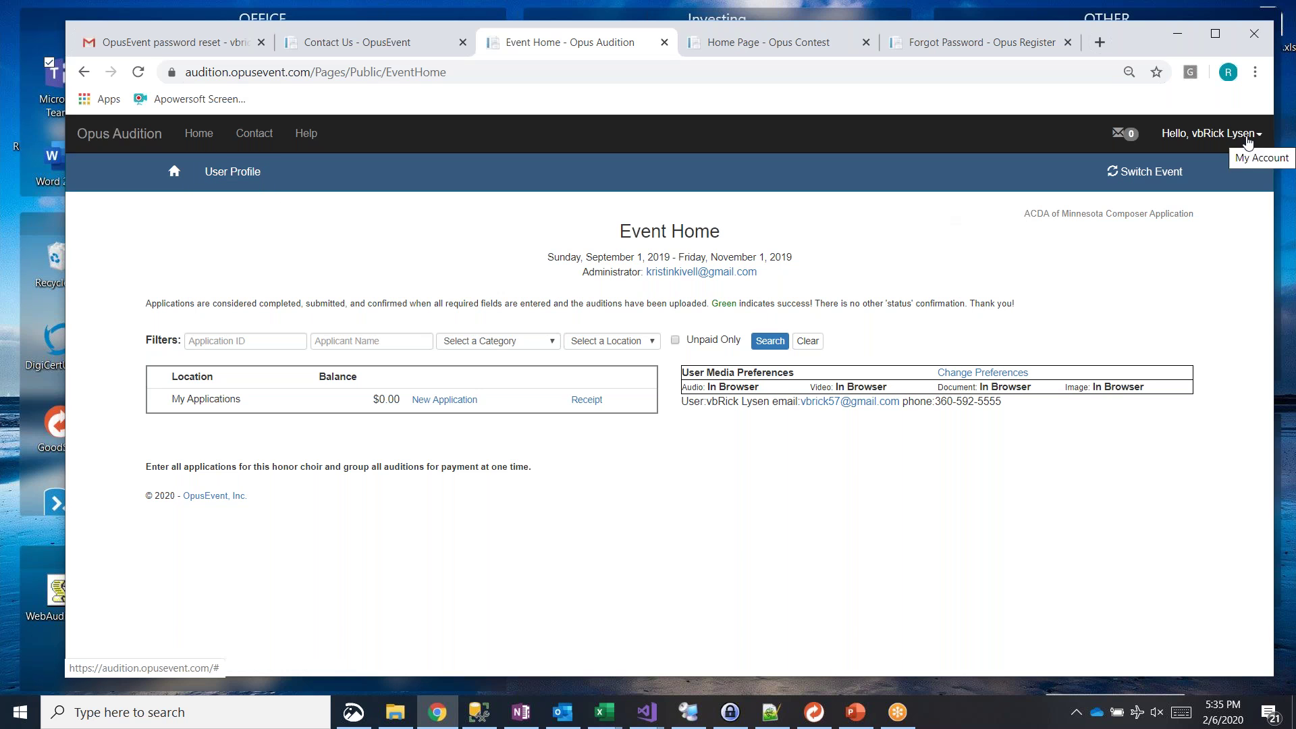
click(1248, 143)
click(1216, 175)
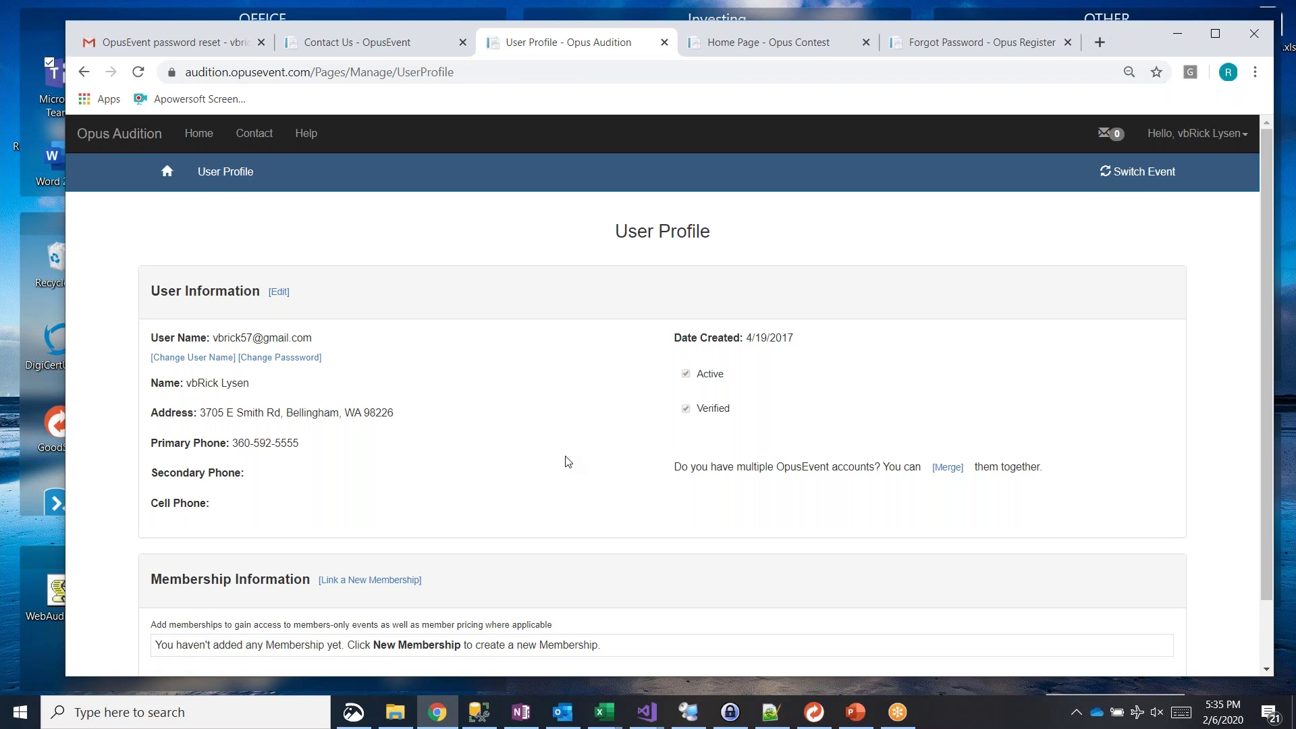
scroll(566, 461, down, 2)
drag(320, 267, 224, 265)
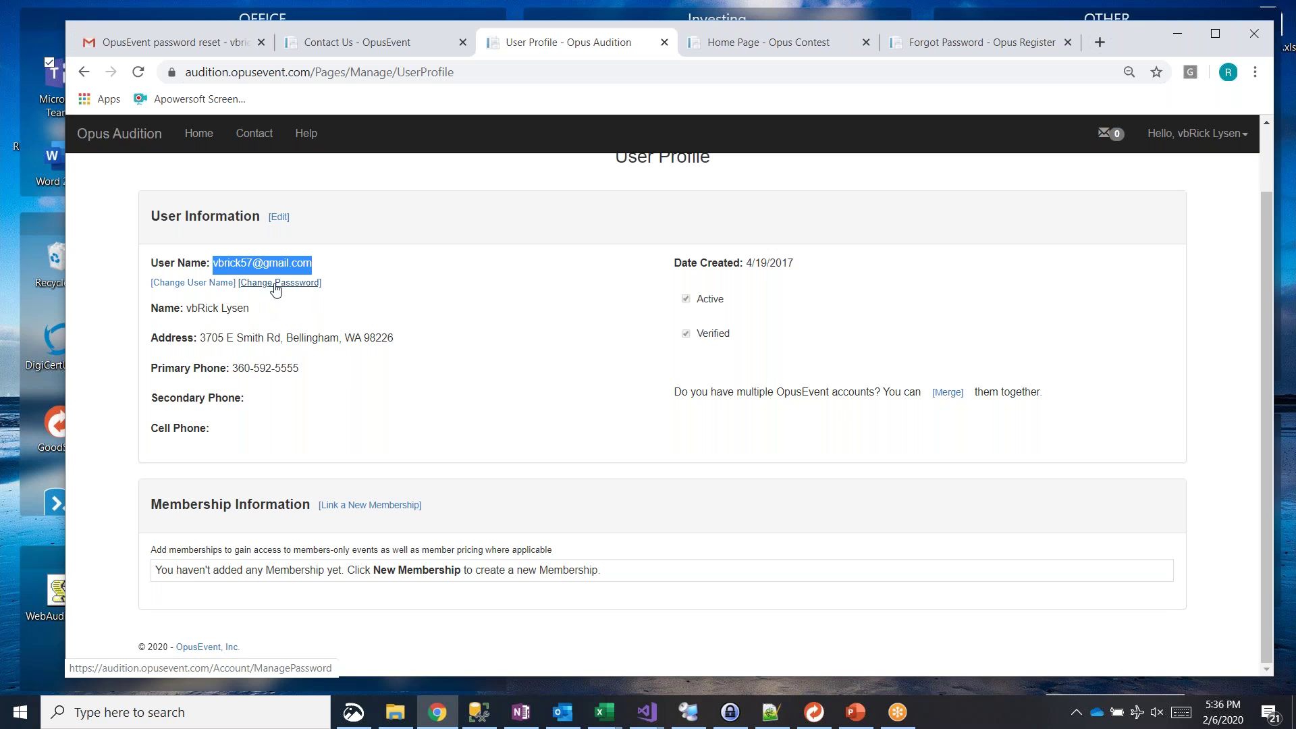
drag(267, 308, 191, 324)
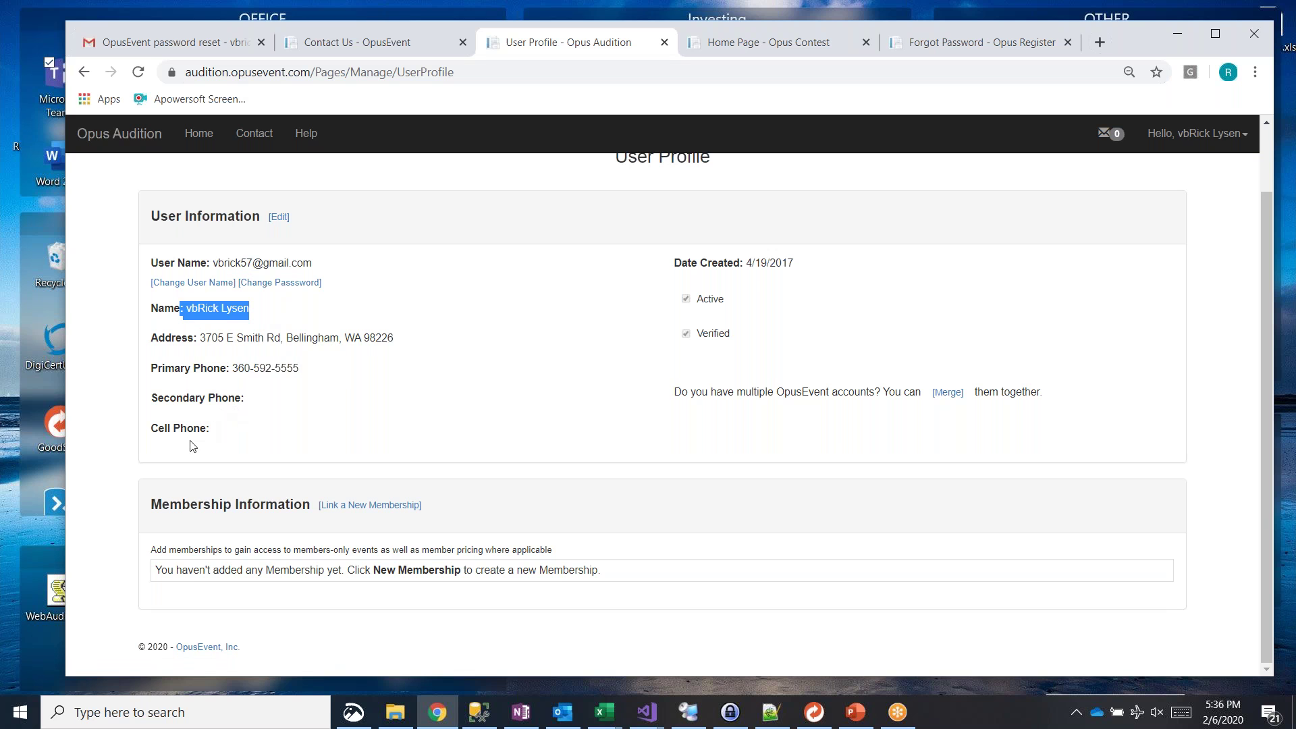
scroll(523, 379, up, 2)
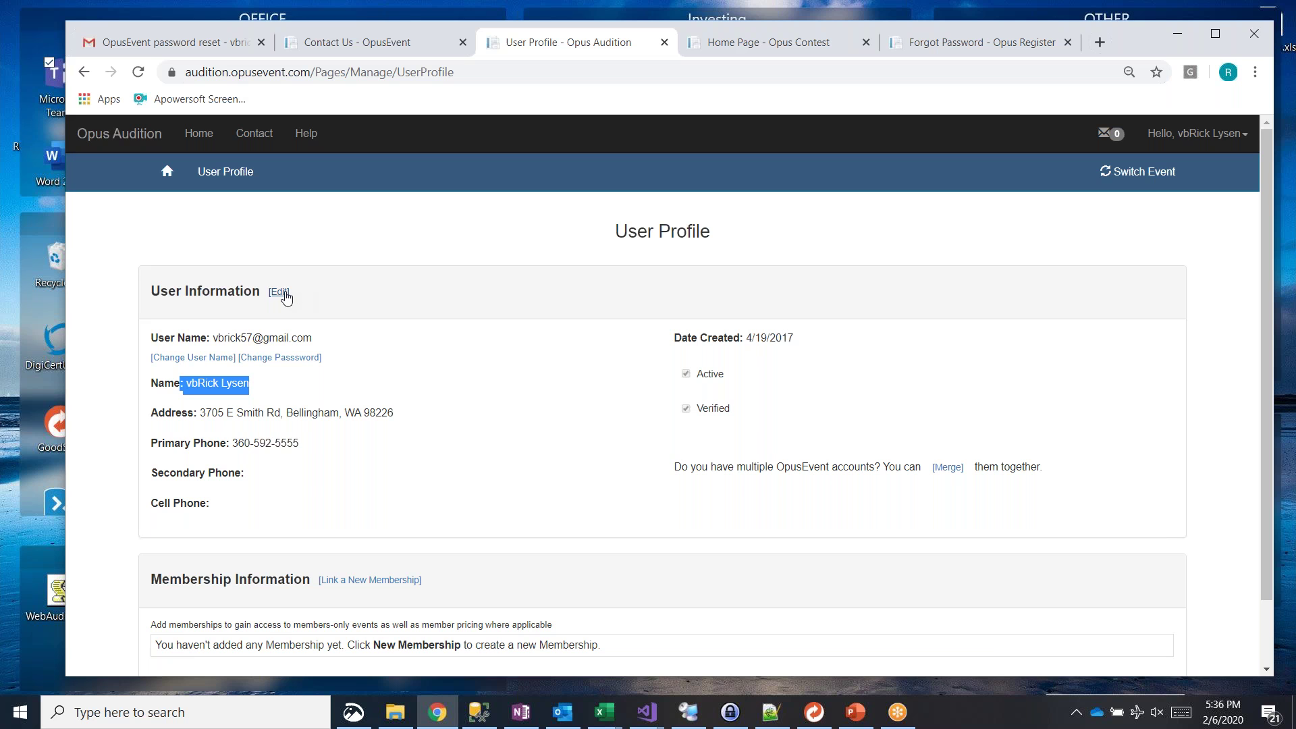
click(282, 293)
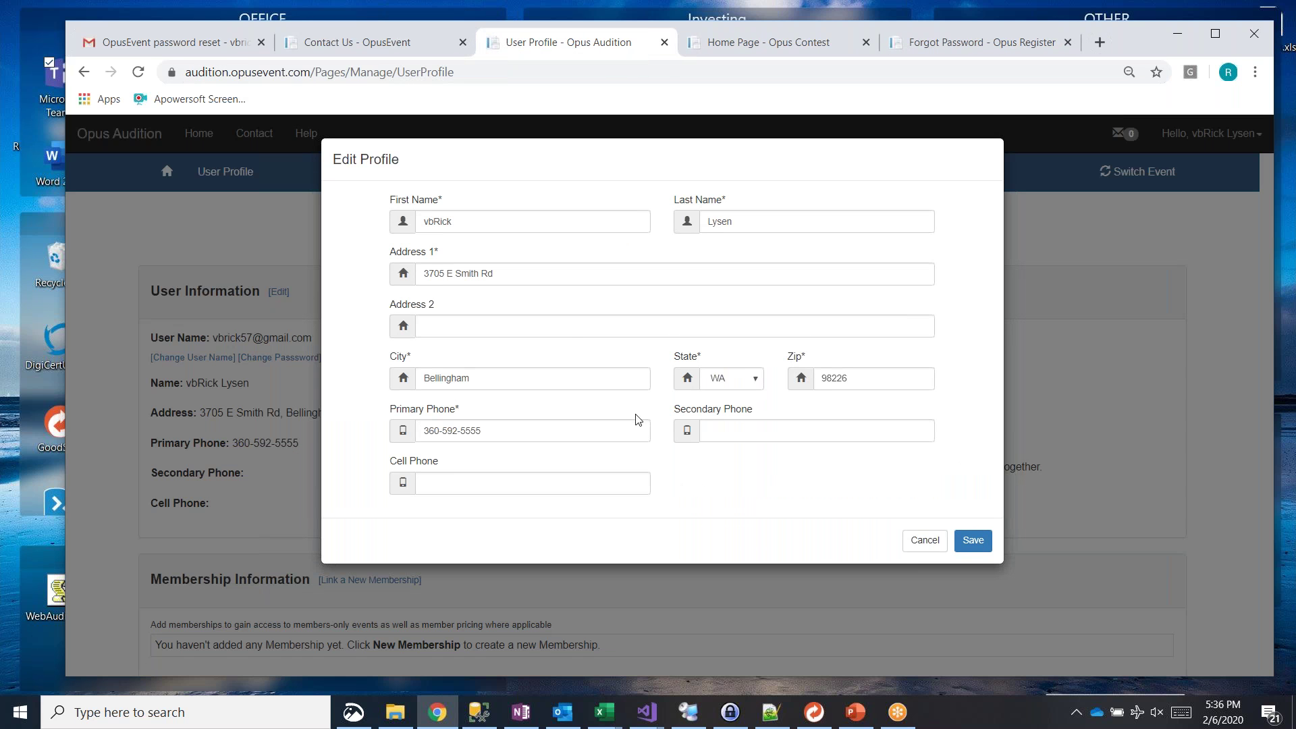
click(943, 541)
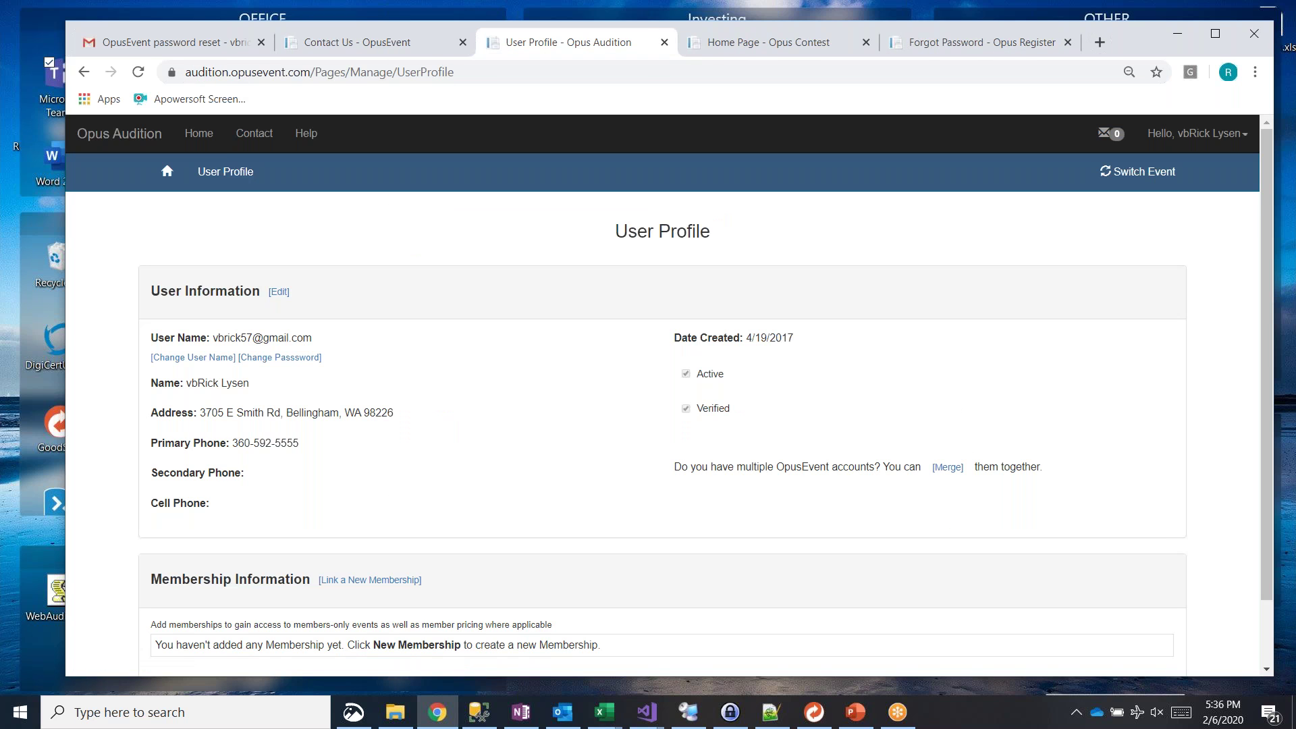
scroll(662, 405, down, 1)
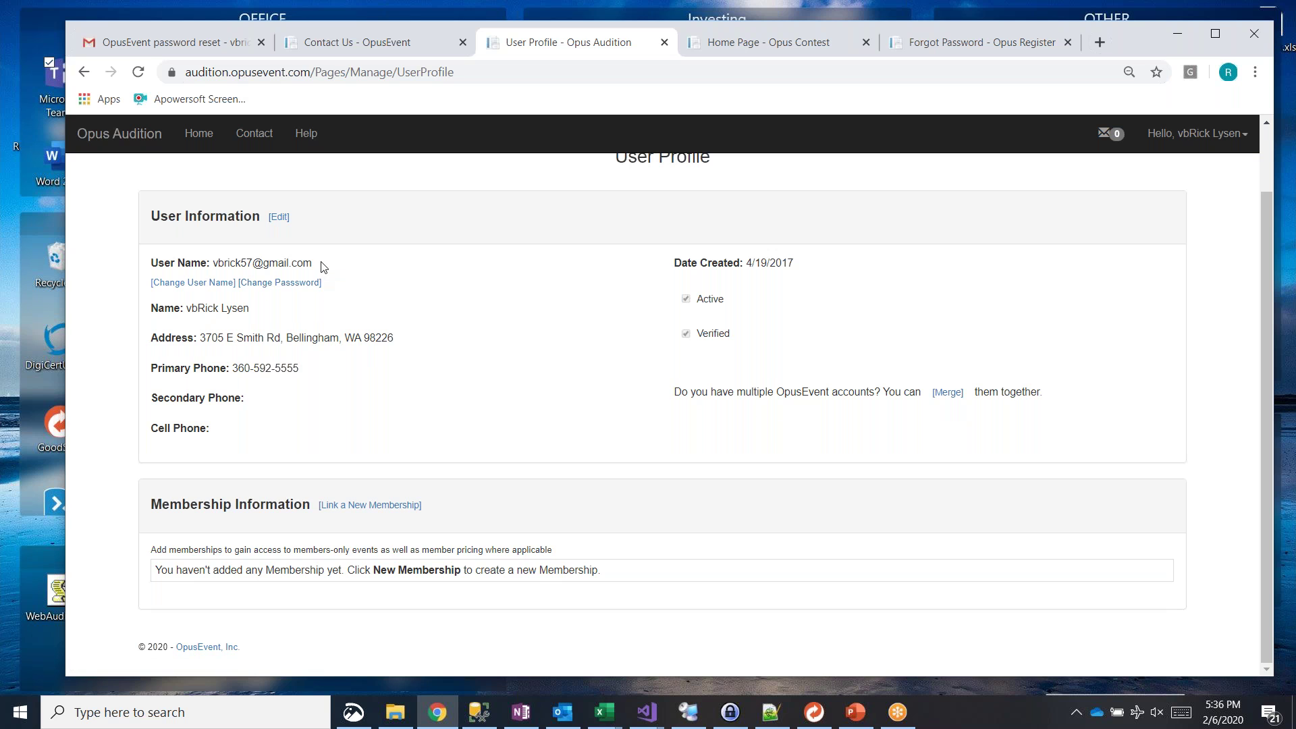
drag(321, 266, 218, 264)
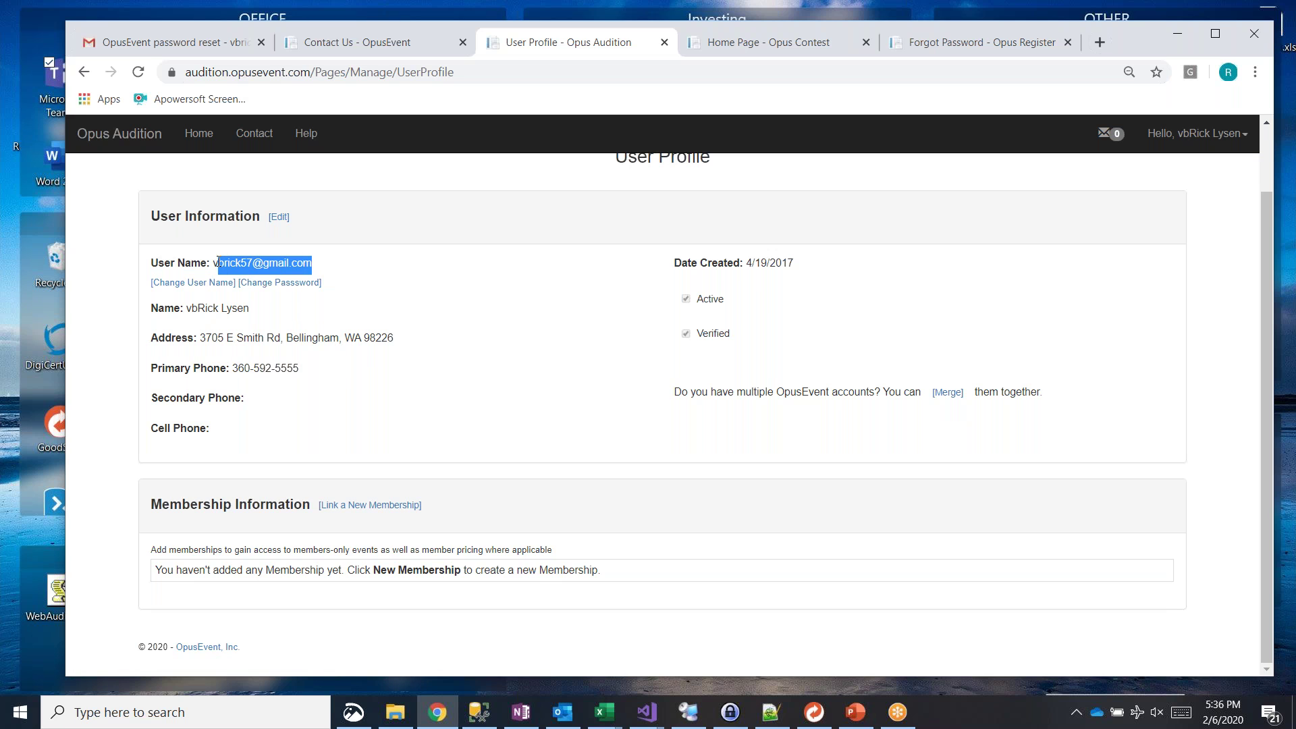
click(347, 258)
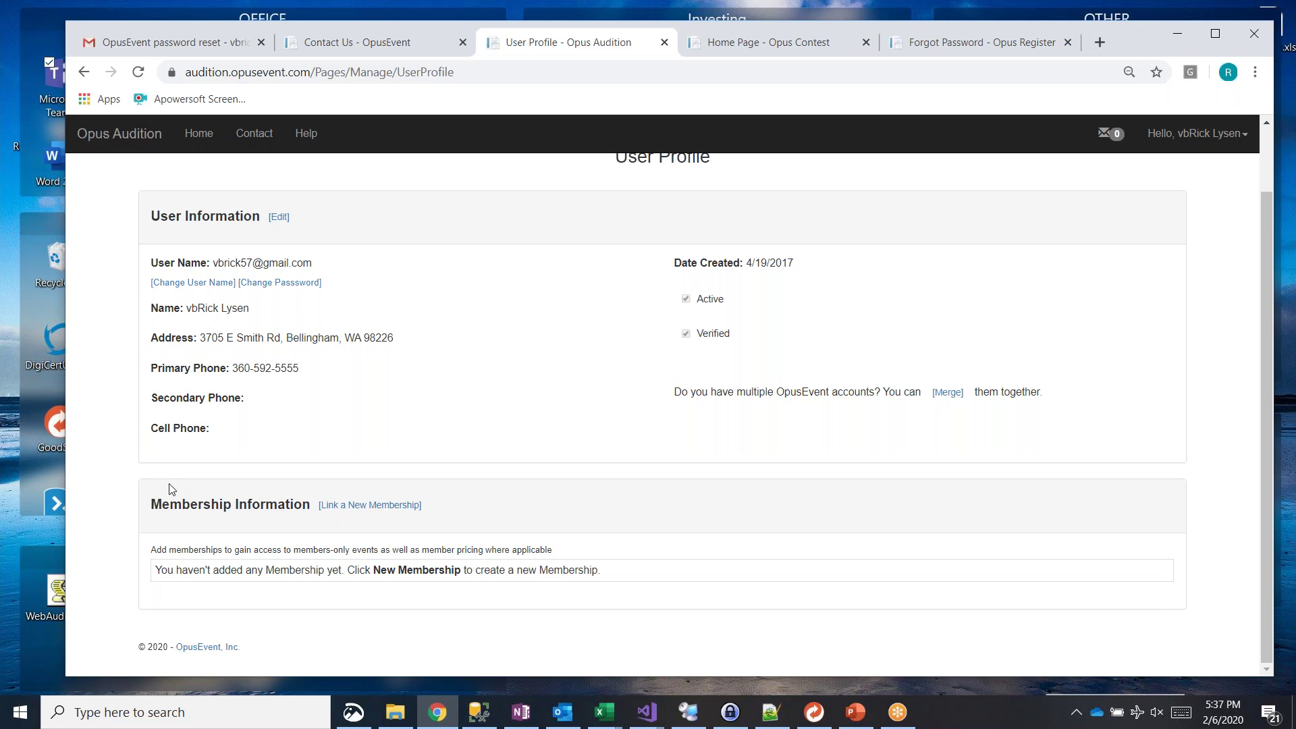
click(395, 508)
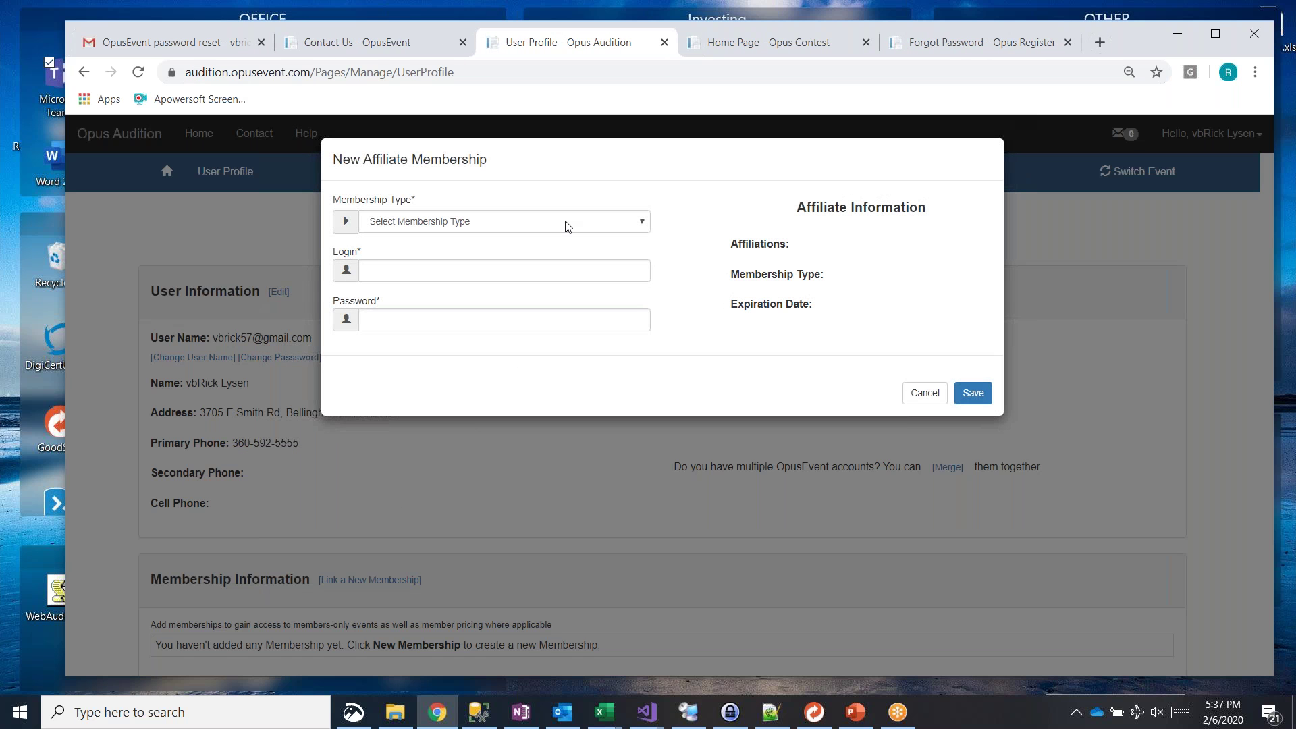
Step: Choose NAfME as the membership type, enter the member e-mail and NAfME ID, and save
click(641, 222)
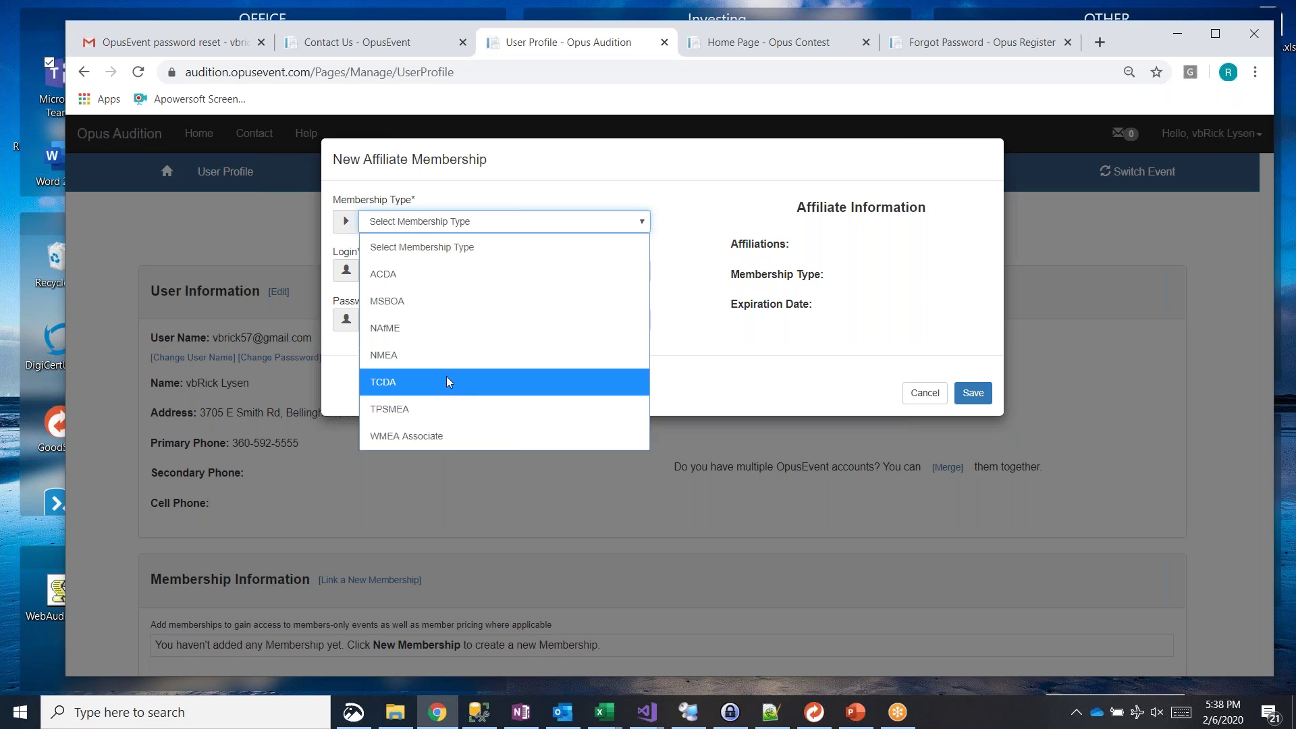
click(438, 328)
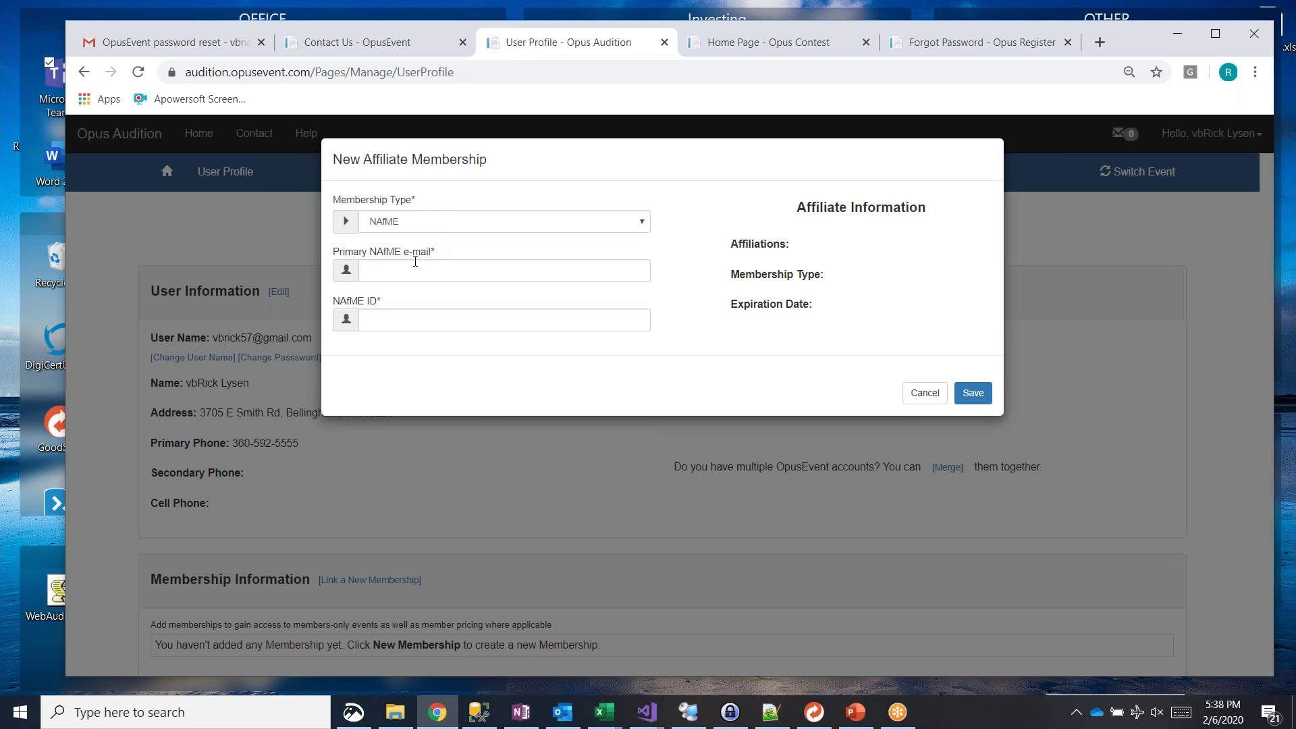
click(415, 268)
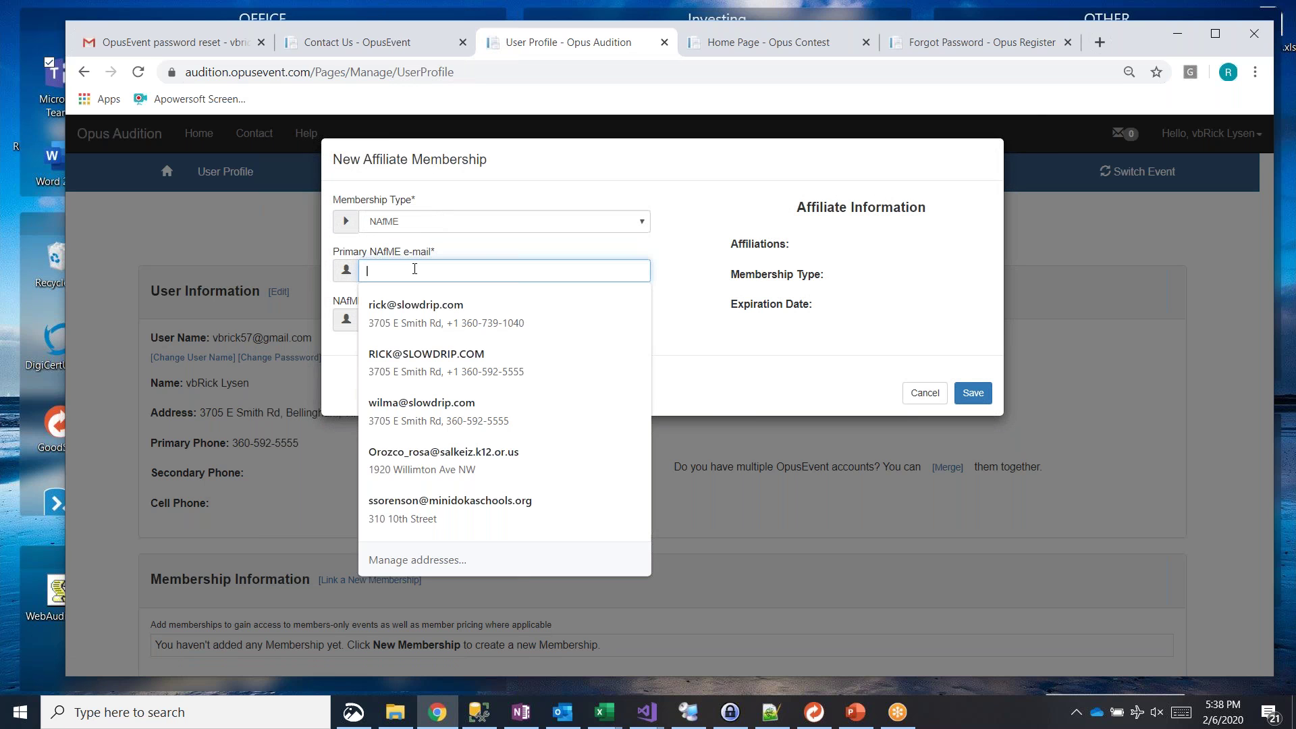
click(454, 303)
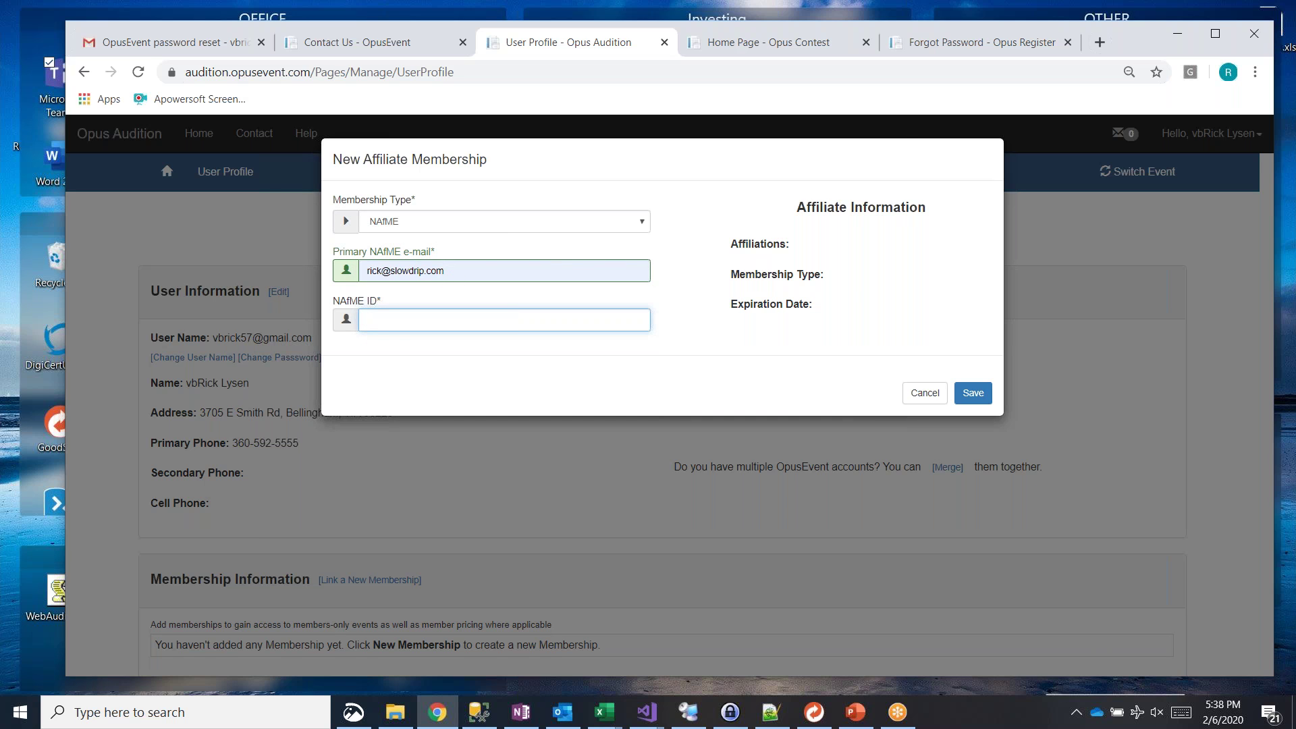
text(123456789)
click(446, 270)
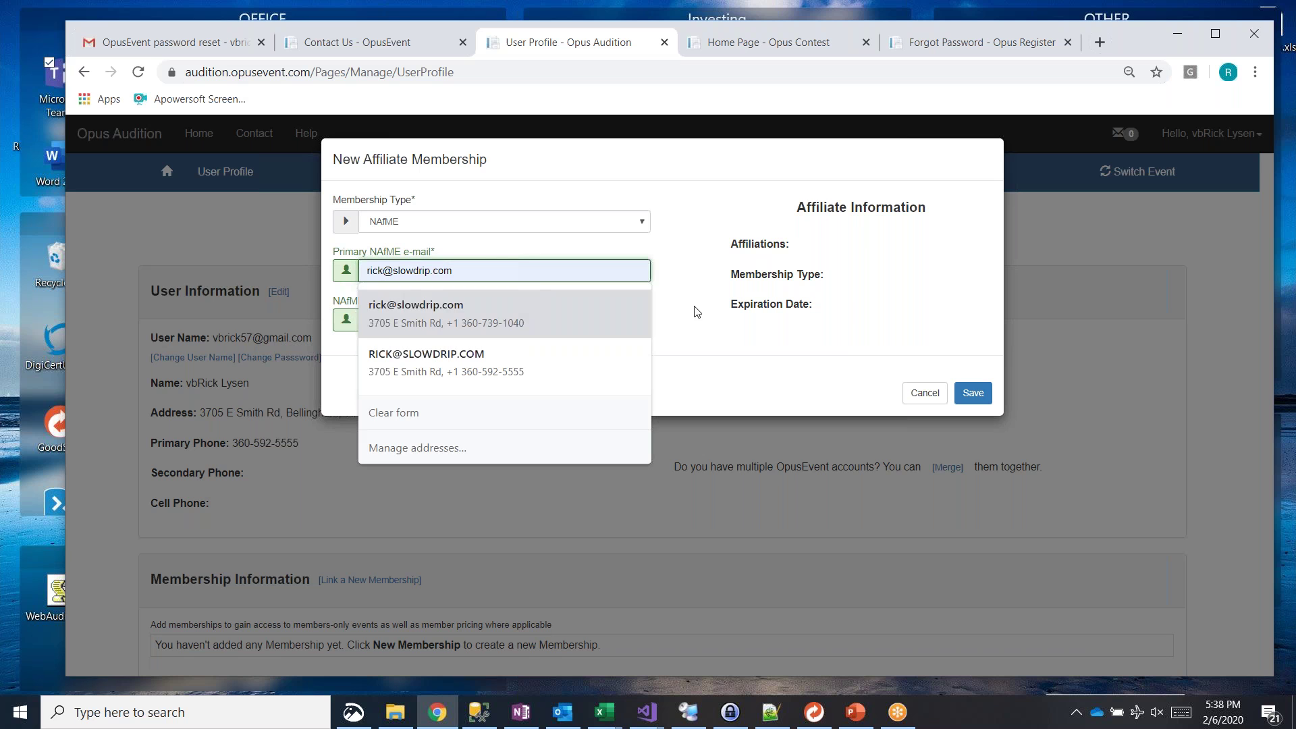
click(688, 325)
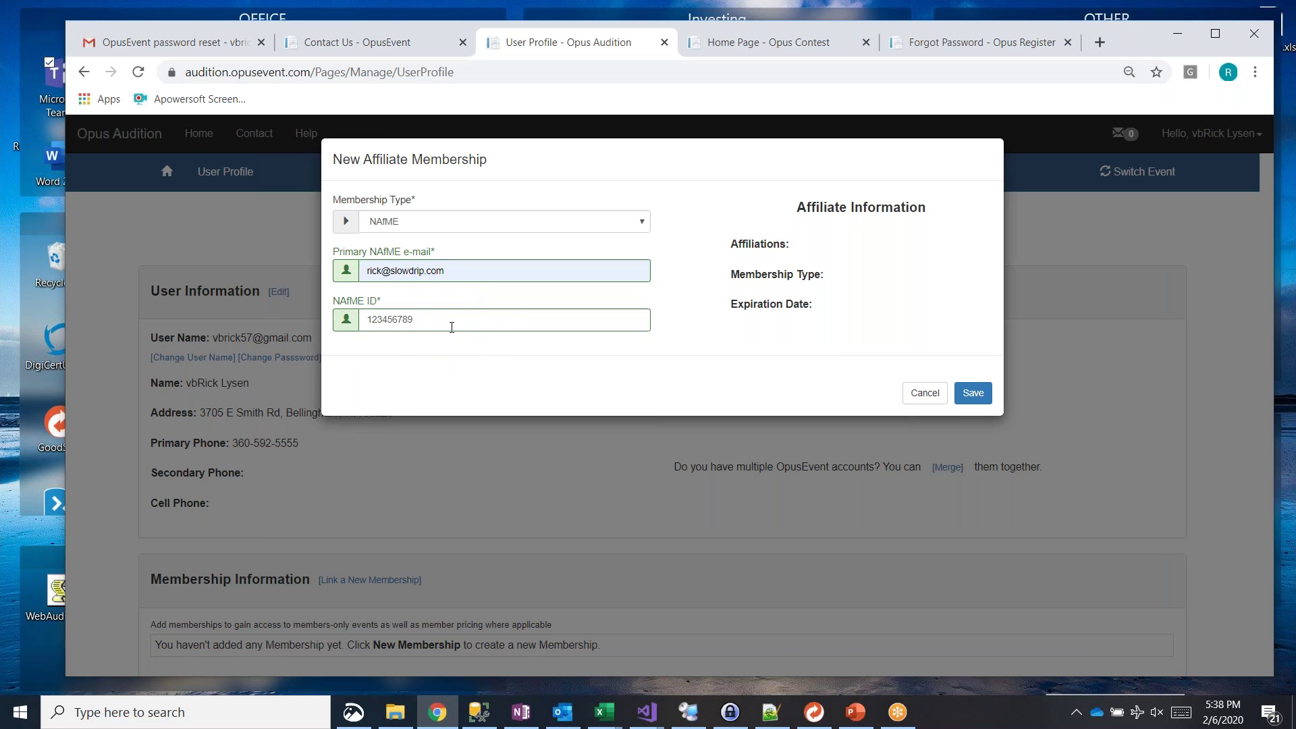
click(973, 393)
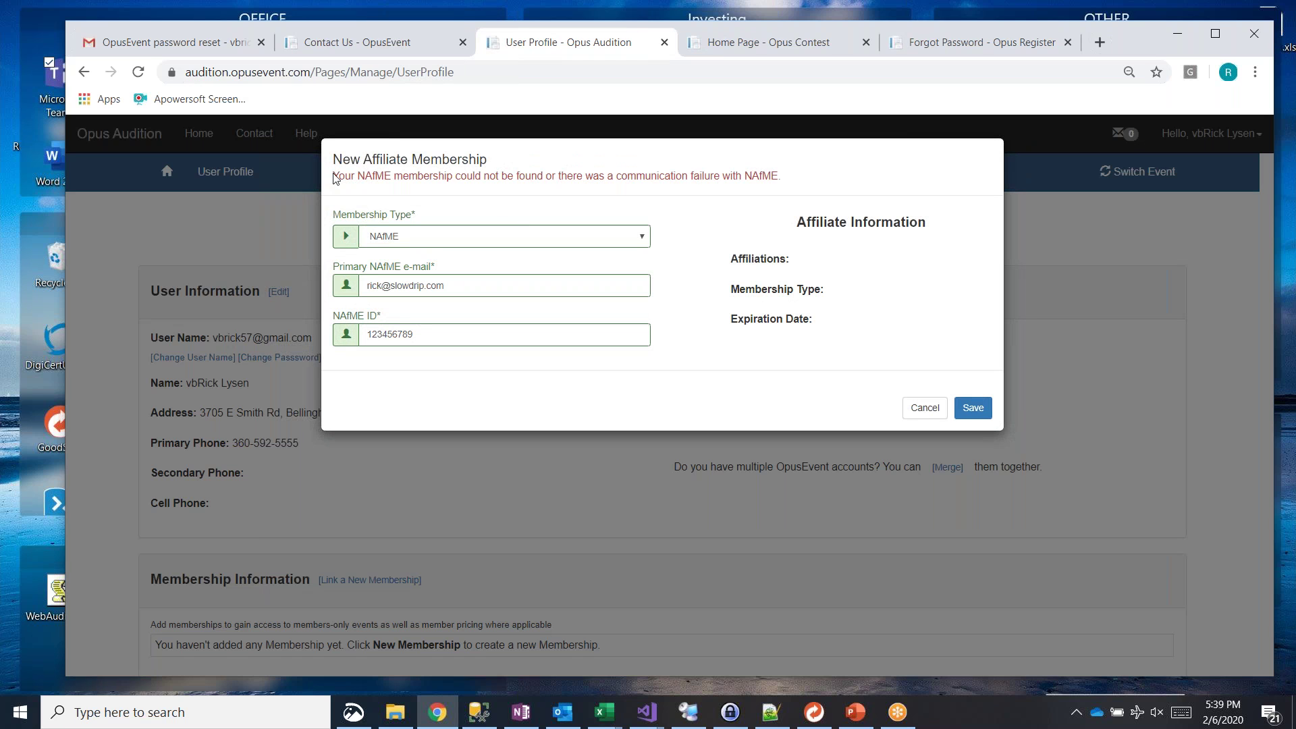
Step: Highlight the NAfME error, cancel the membership dialog, and select the profile's user name
drag(333, 178, 819, 192)
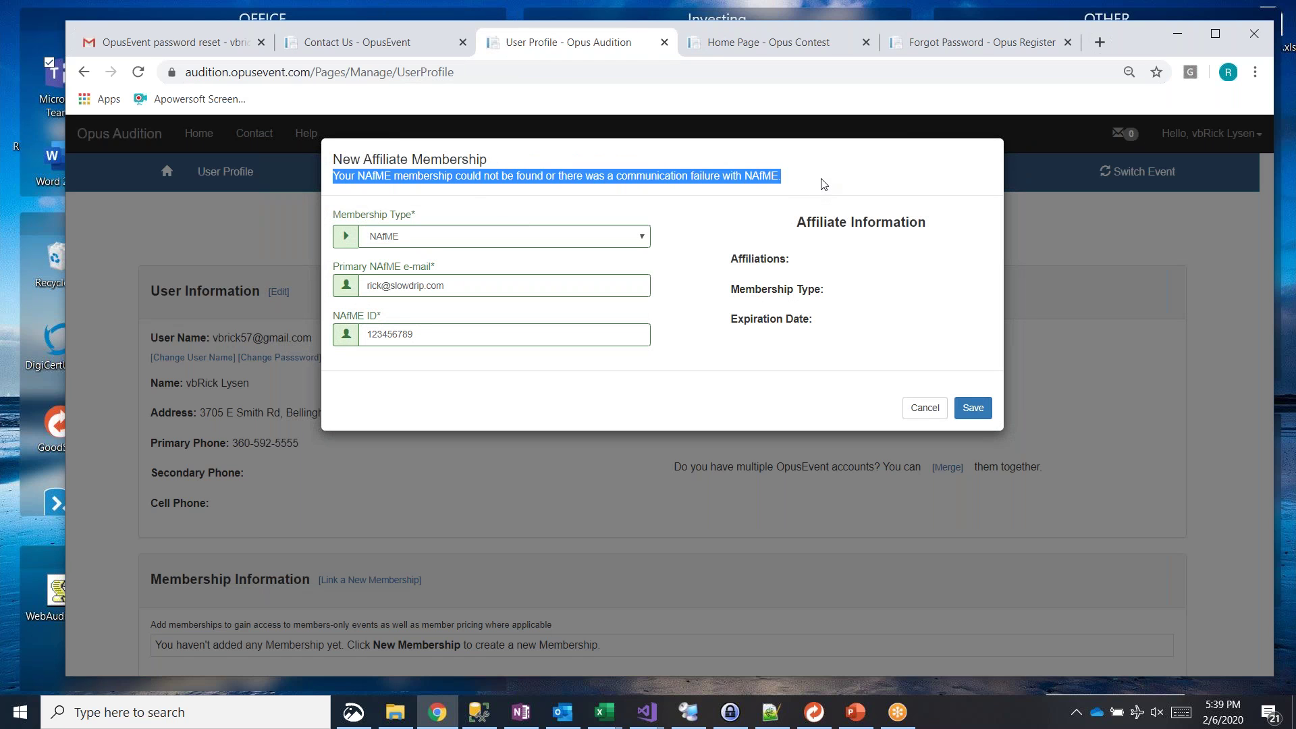
click(823, 185)
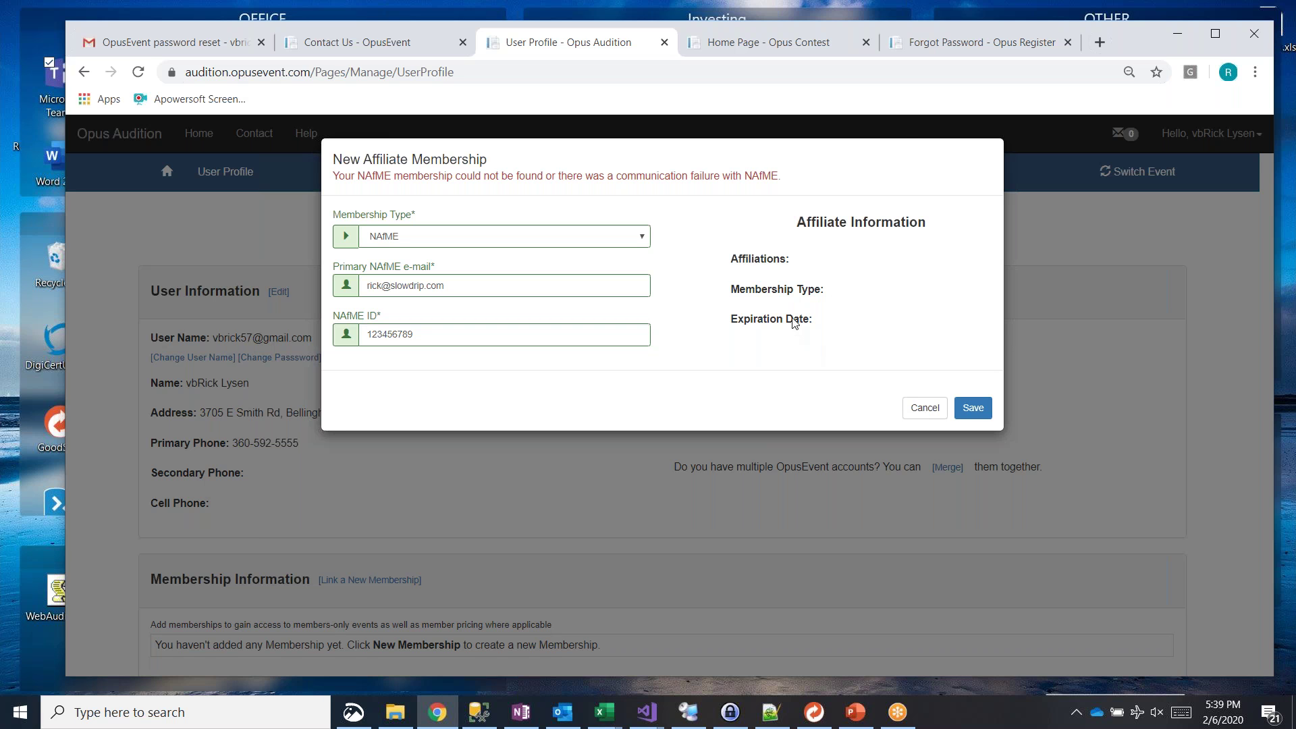
click(925, 408)
scroll(715, 481, down, 1)
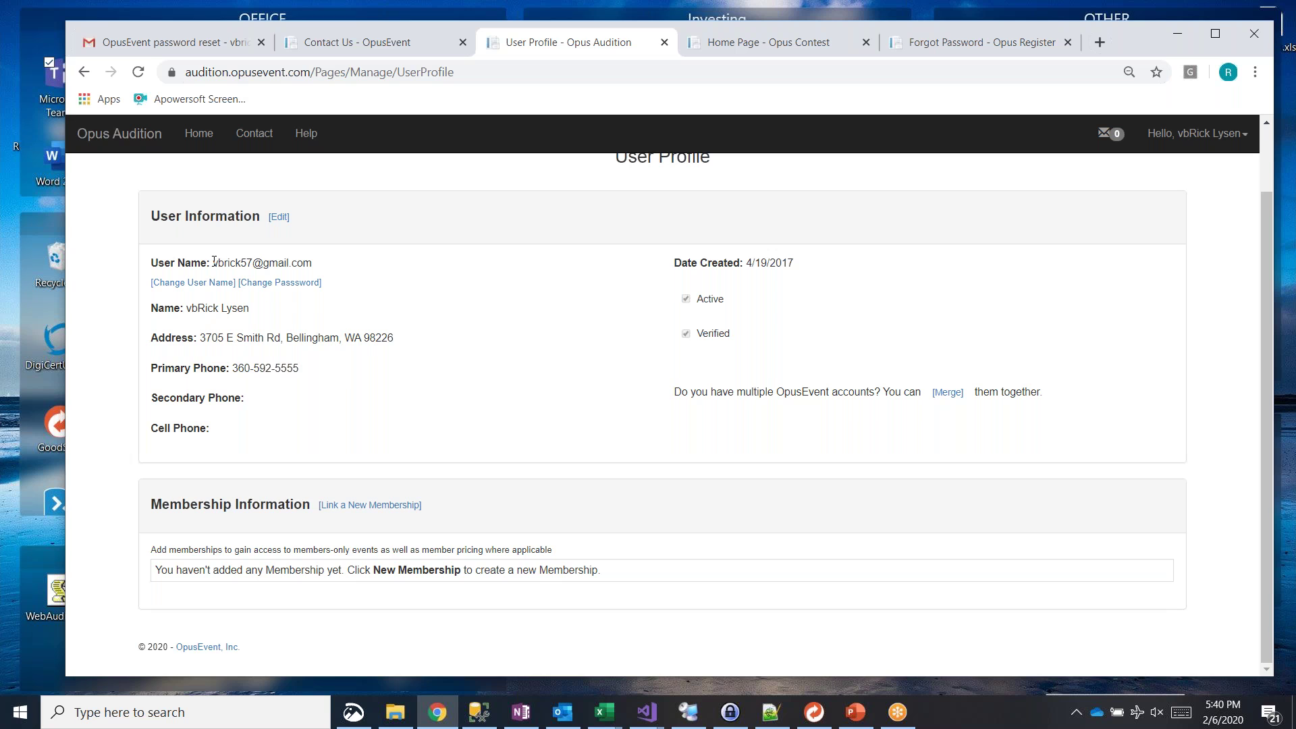
drag(214, 263, 312, 263)
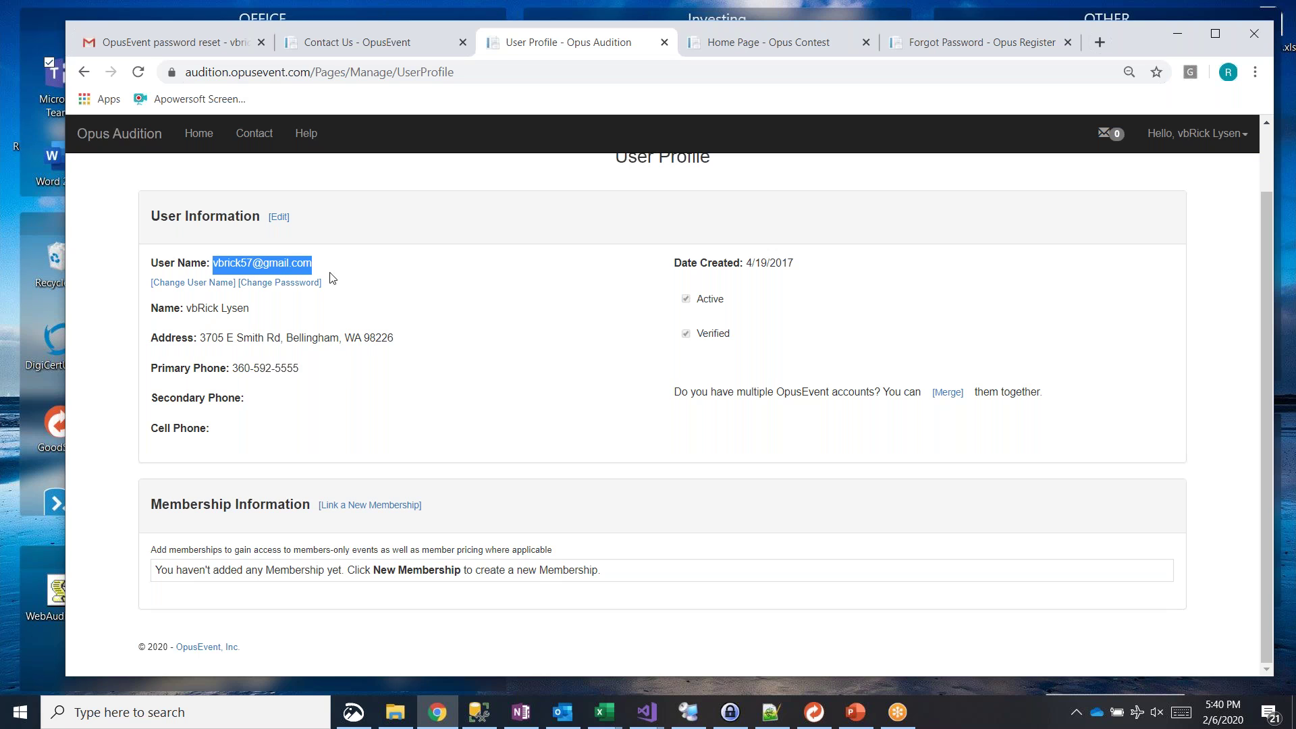
Step: Clear the user name selection and return to the Contact Us - OpusEvent tab
click(748, 519)
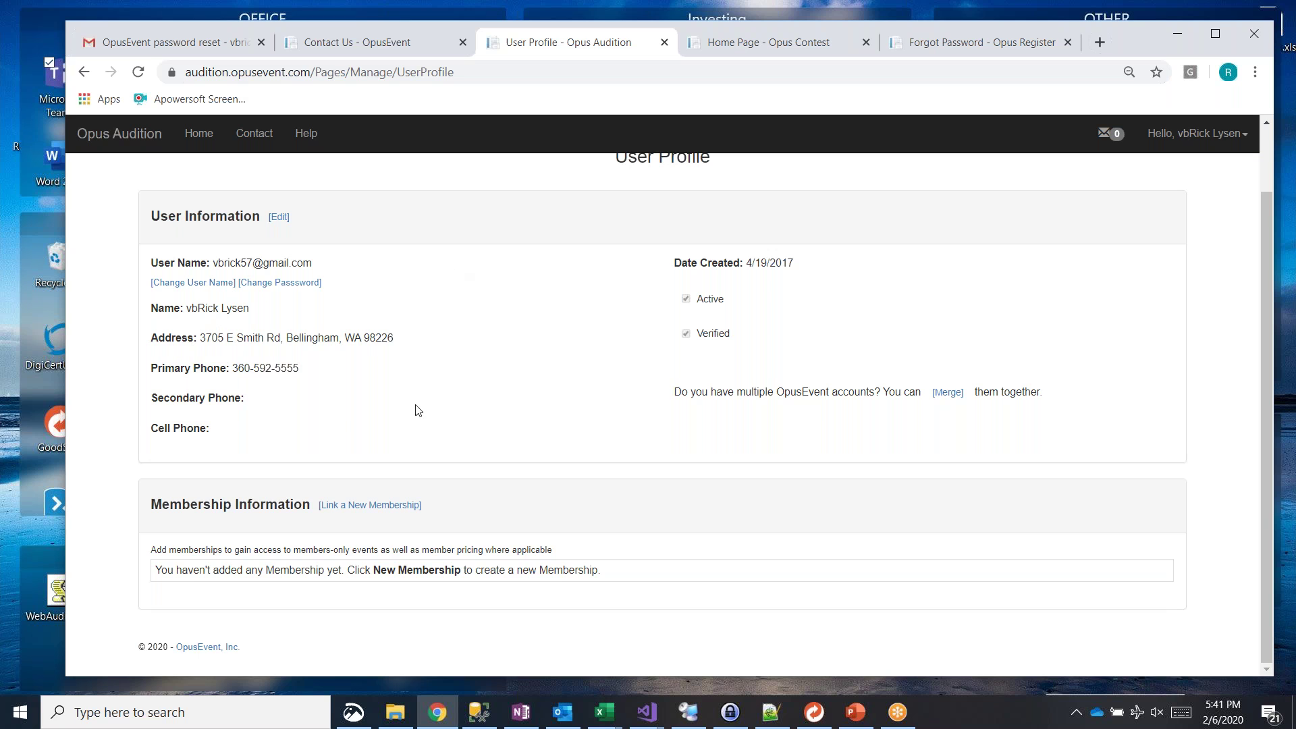
scroll(537, 388, up, 1)
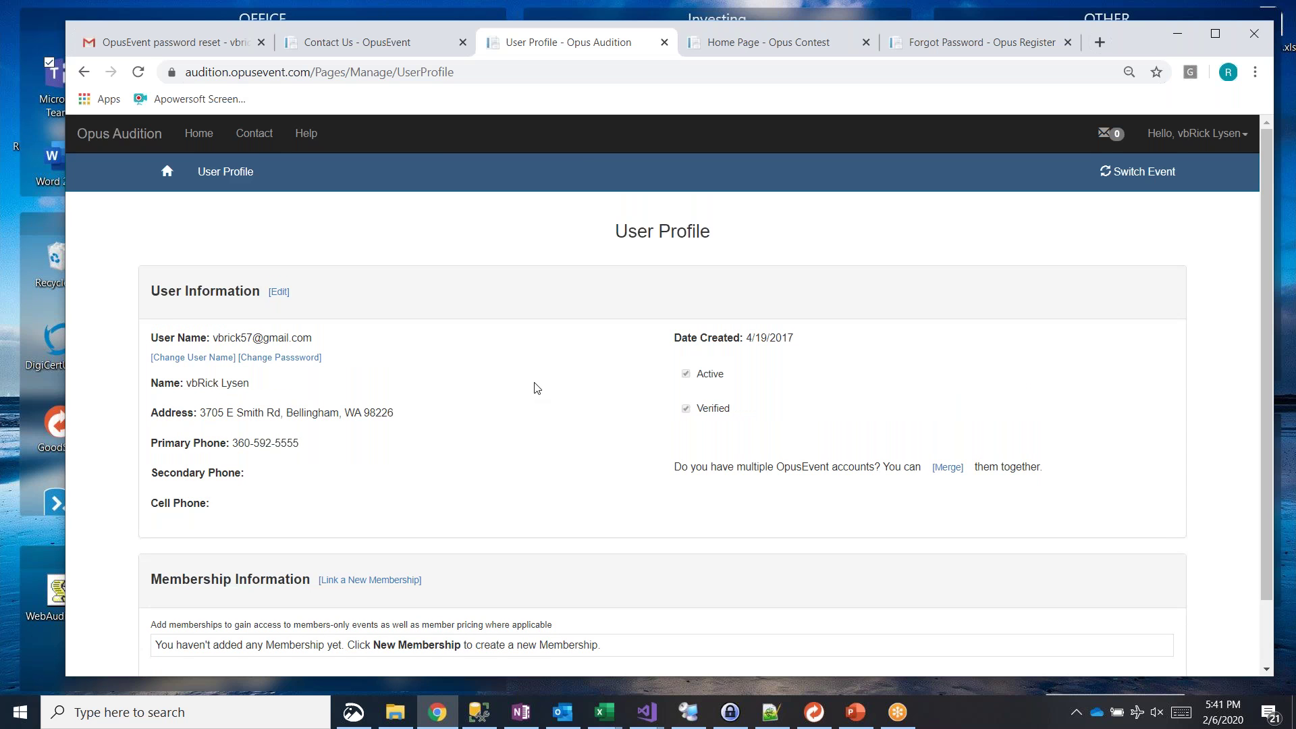
click(362, 42)
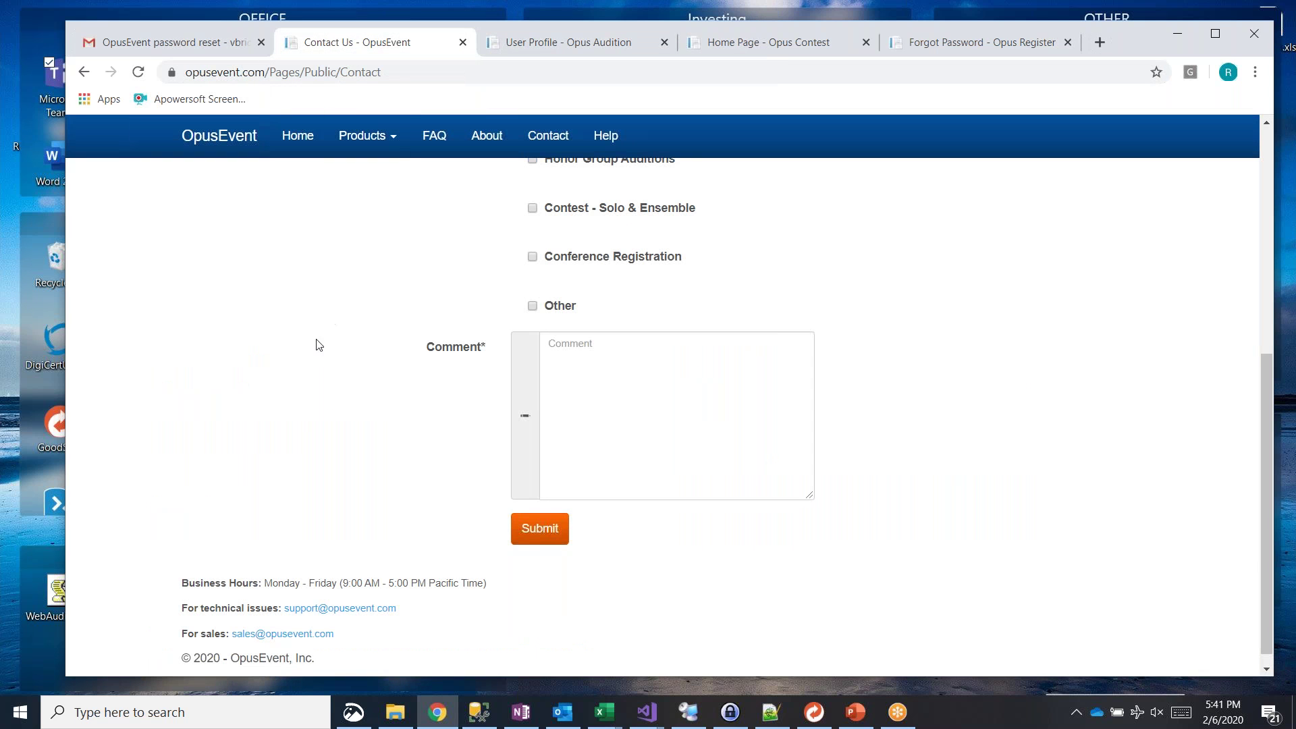
Step: Leave the Contact Us form and return to the OpusEvent home page via Home
click(307, 143)
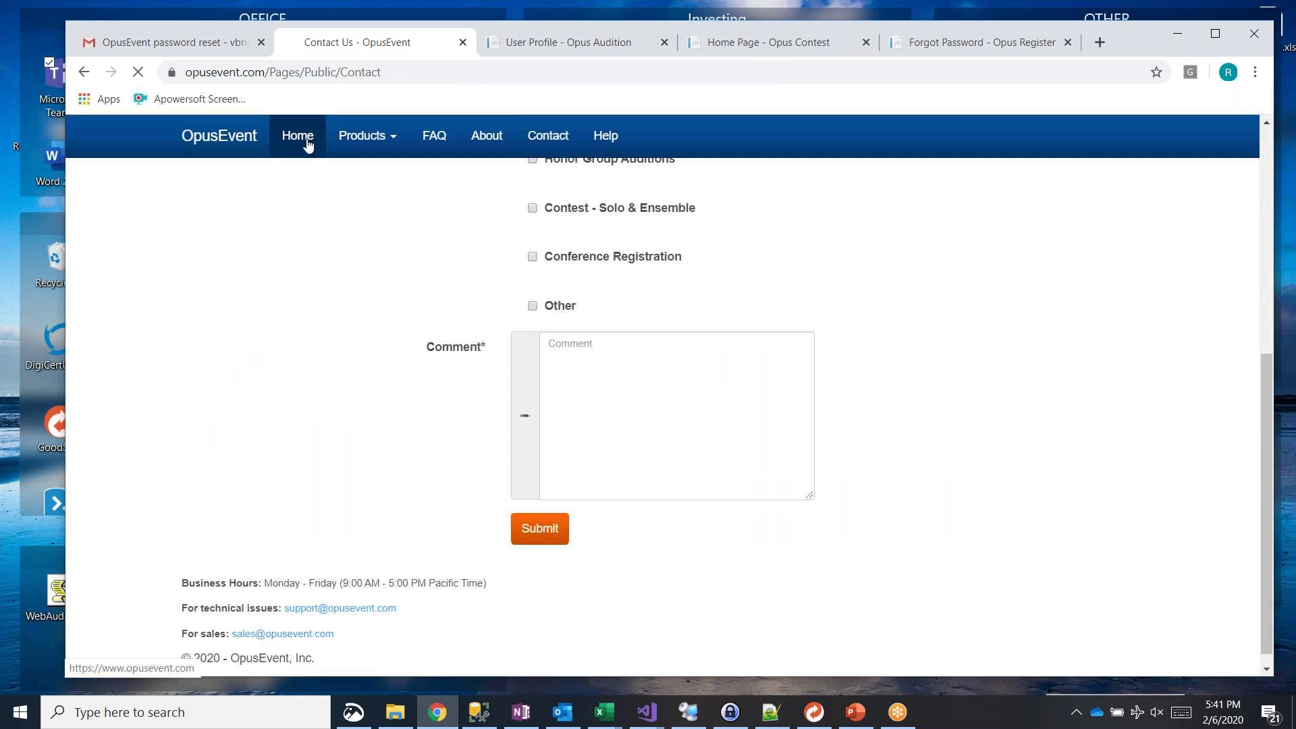